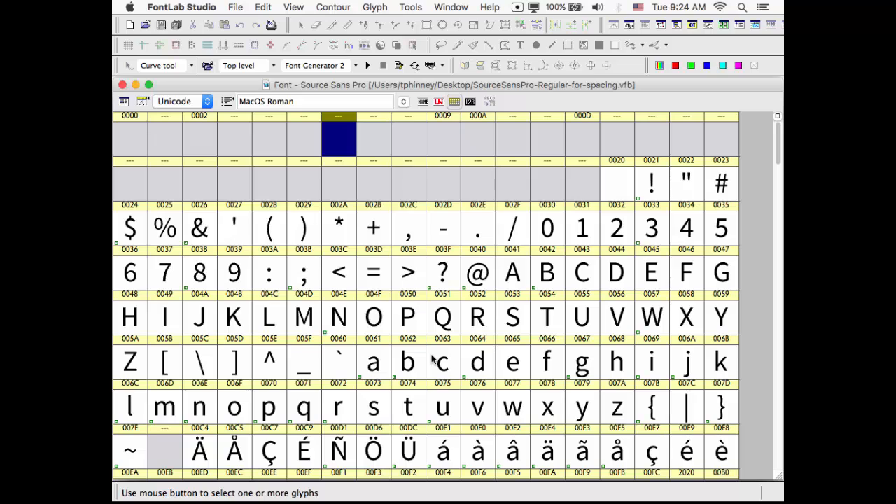
click(420, 273)
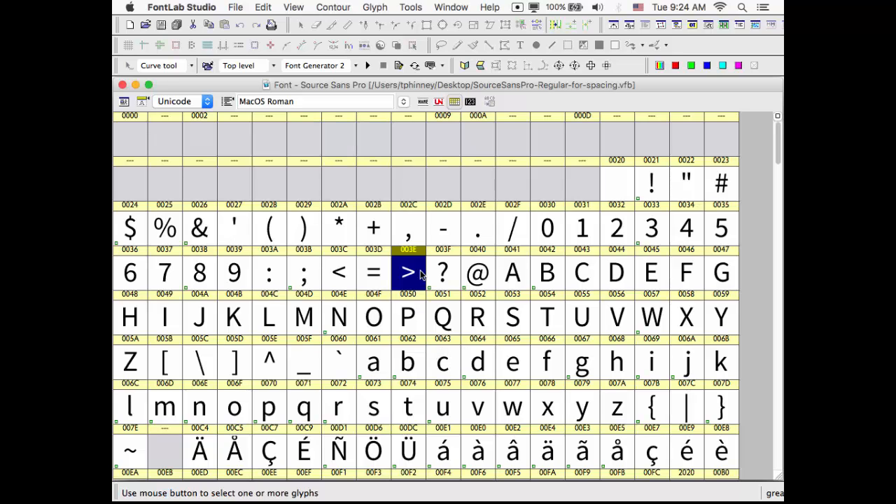
click(570, 224)
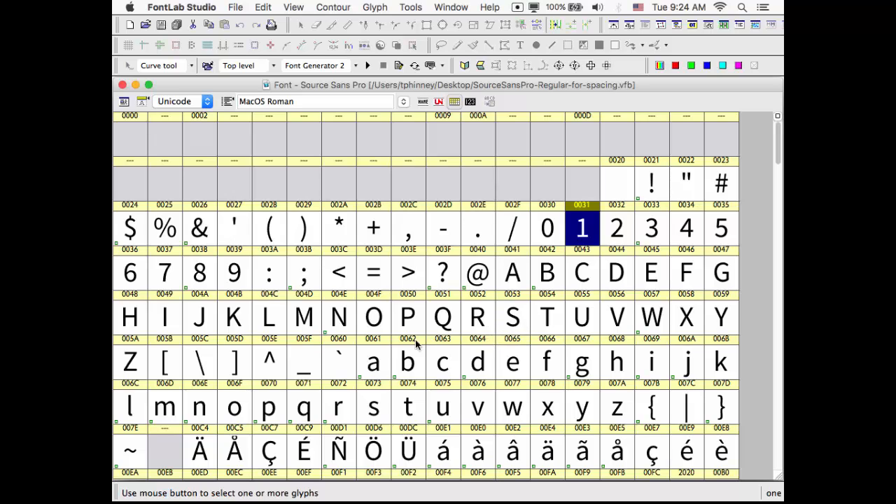
click(379, 362)
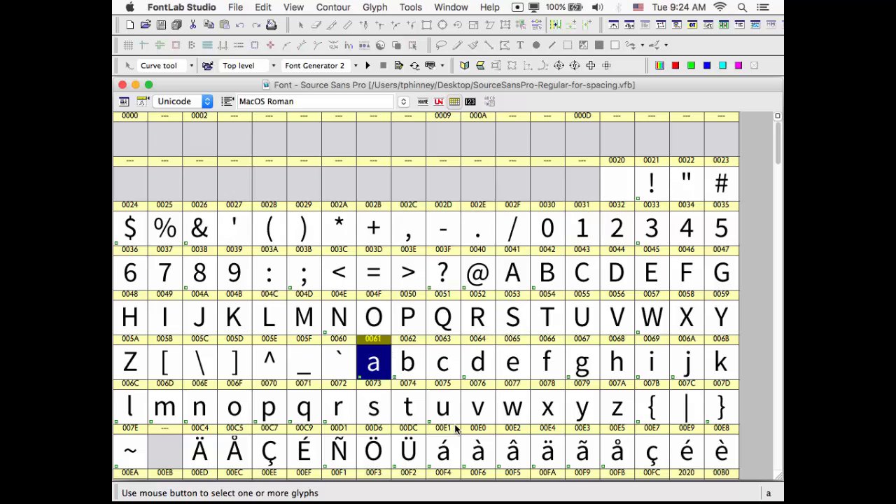
Open a new metrics window for the lowercase n and o glyphs and enlarge it to fill the workspace
click(196, 412)
shift+click(231, 409)
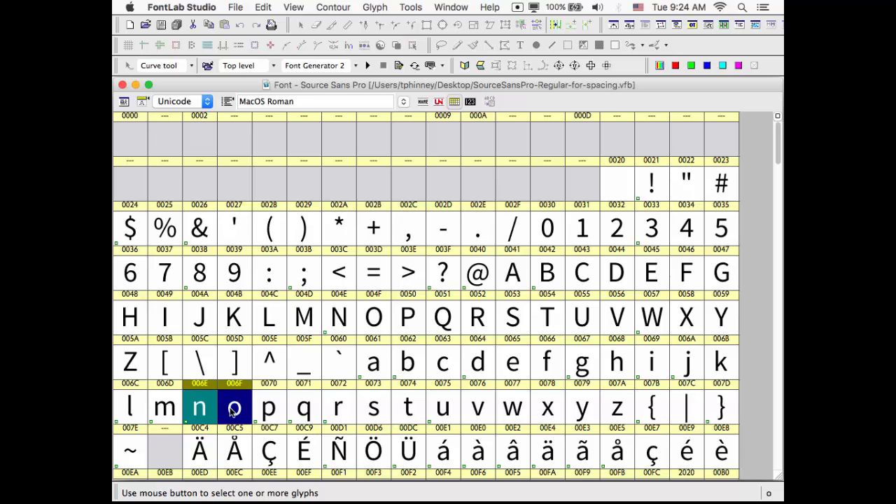
click(455, 7)
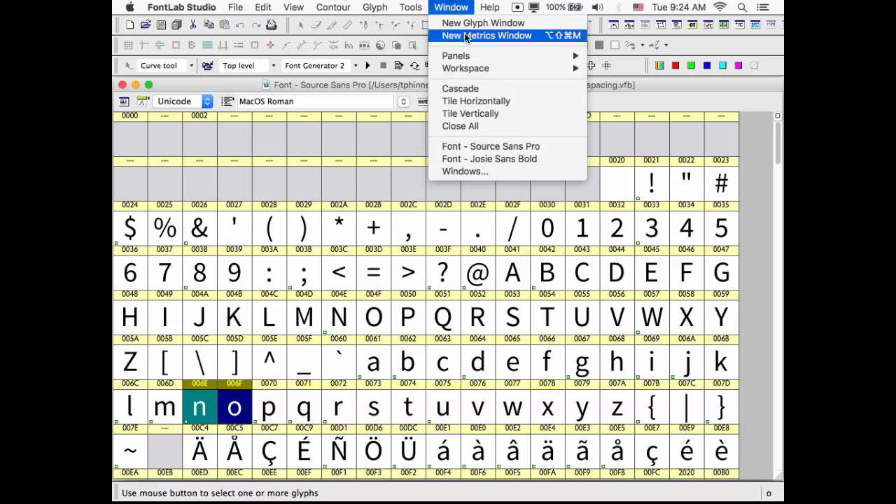
click(467, 36)
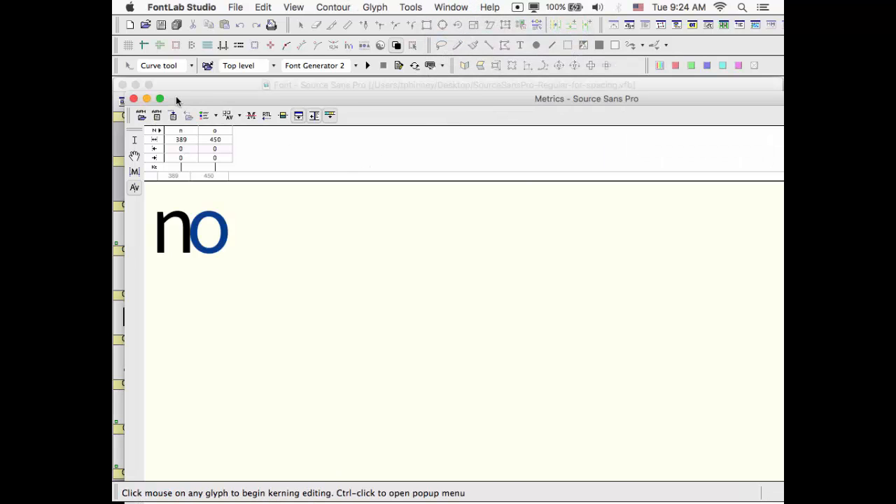
click(161, 99)
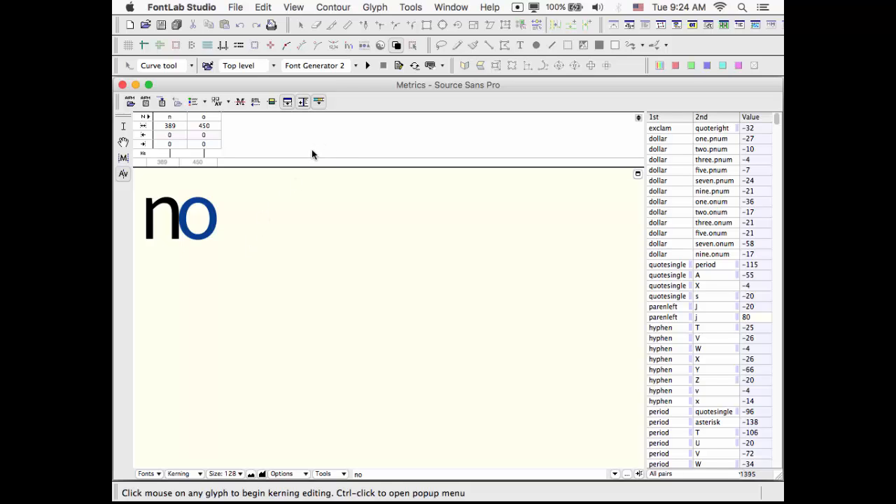
Switch the window from kerning to metrics editing and select the o in the sample text
click(379, 473)
click(123, 158)
click(207, 252)
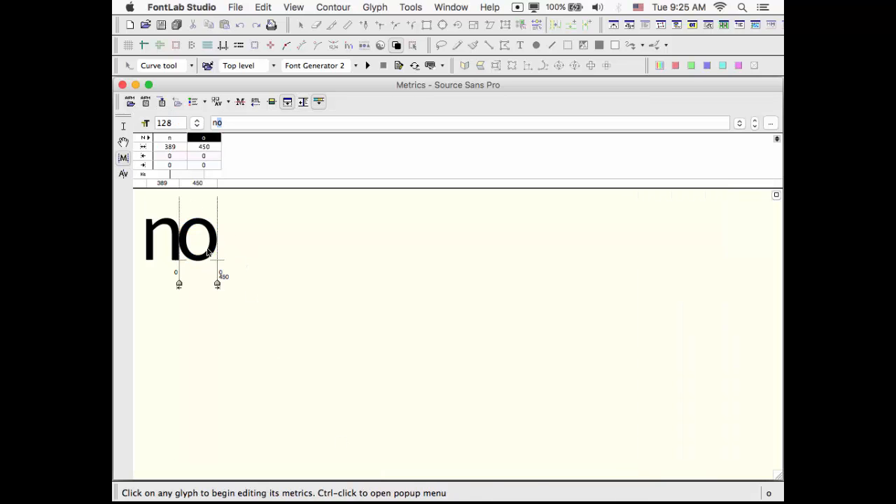
Set both the left and right sidebearings of the n to 40
click(161, 249)
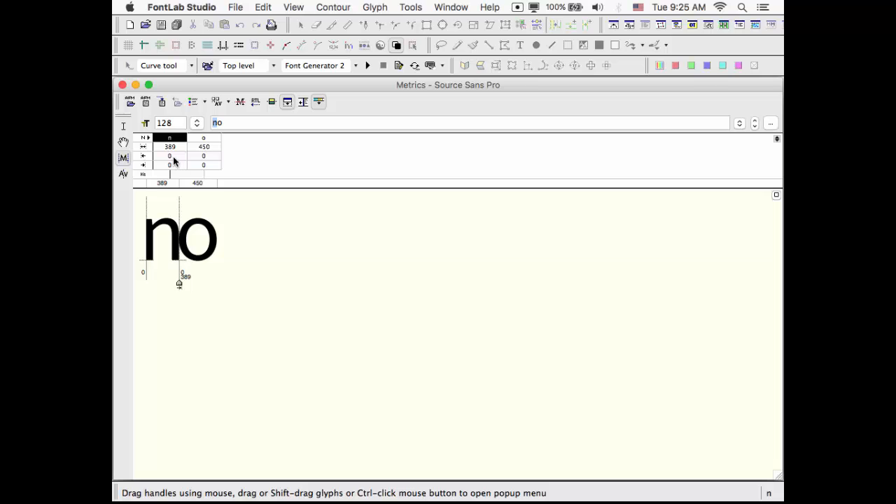
double_click(175, 156)
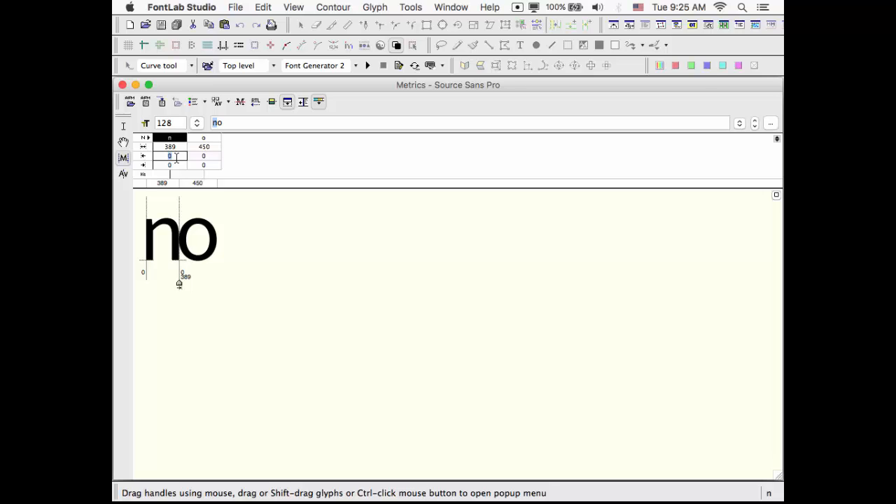
text(40)
key(Return)
text(40)
key(Return)
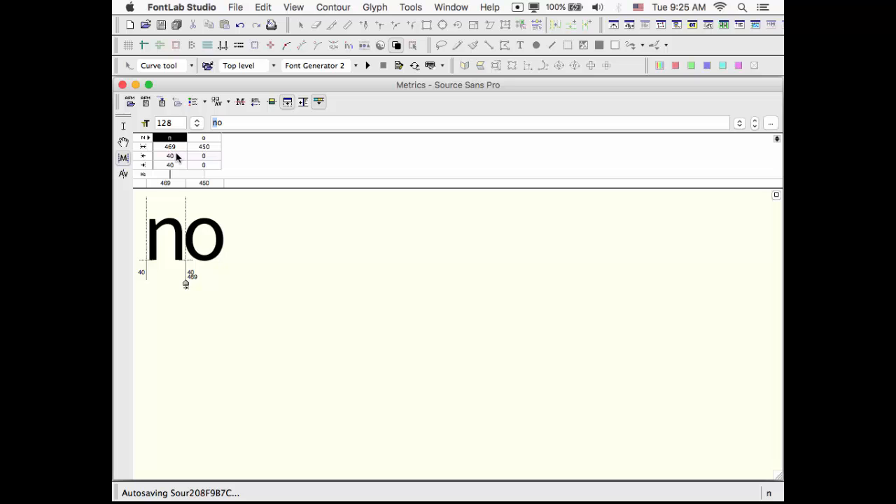
Extend the sample text to "nnnnooononono" to compare n and o in repeated and alternating sequences
click(232, 124)
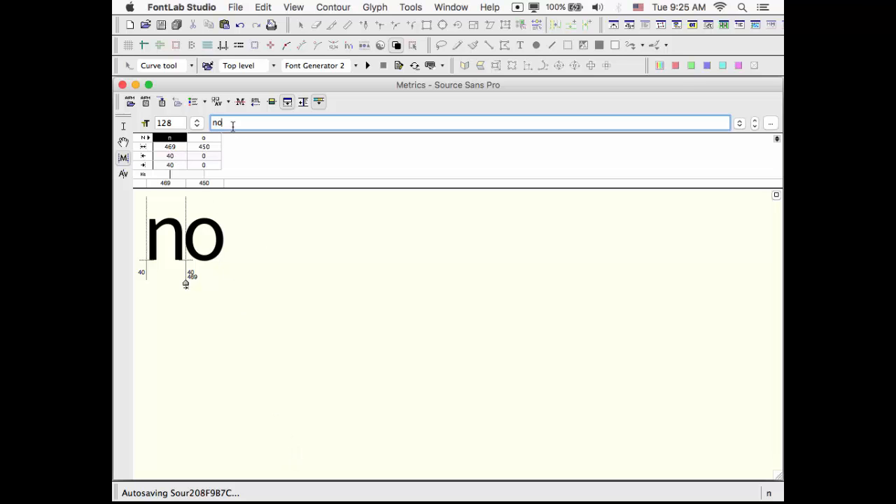
key(Left)
text(nnn)
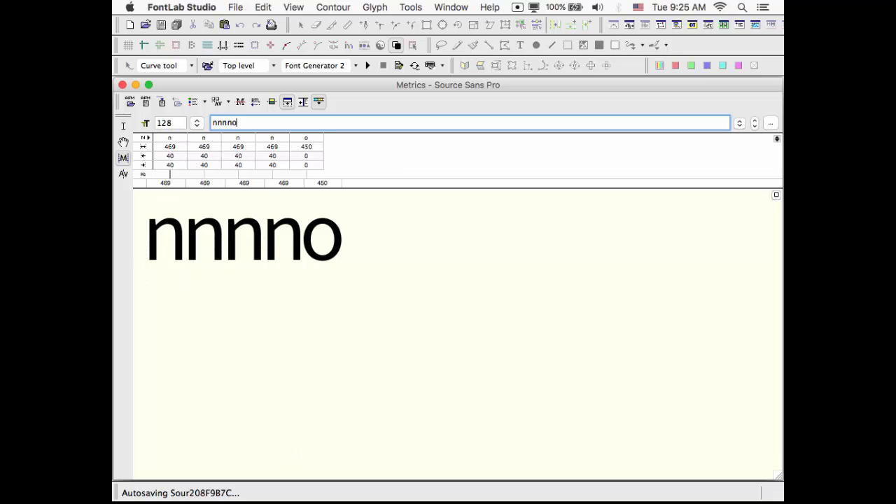
text(ooo)
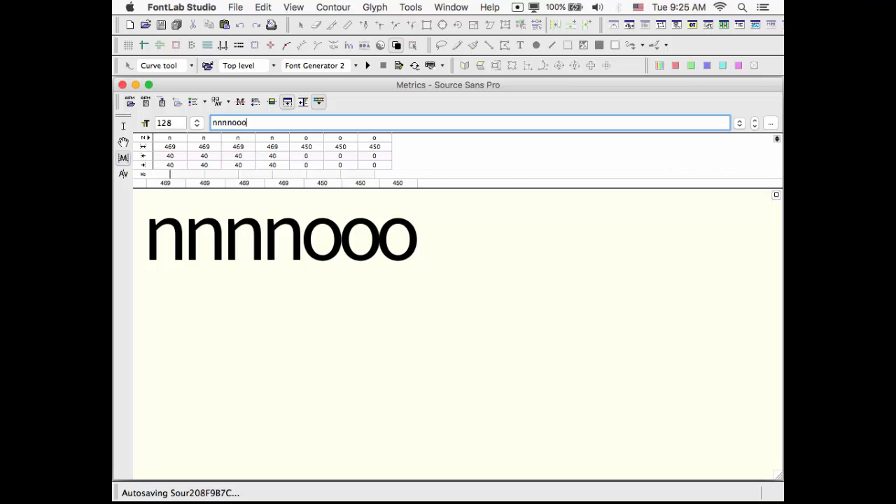
text(nonono)
key(Left)
key(Left)
key(Left)
key(Left)
key(Left)
key(Left)
key(Left)
key(Left)
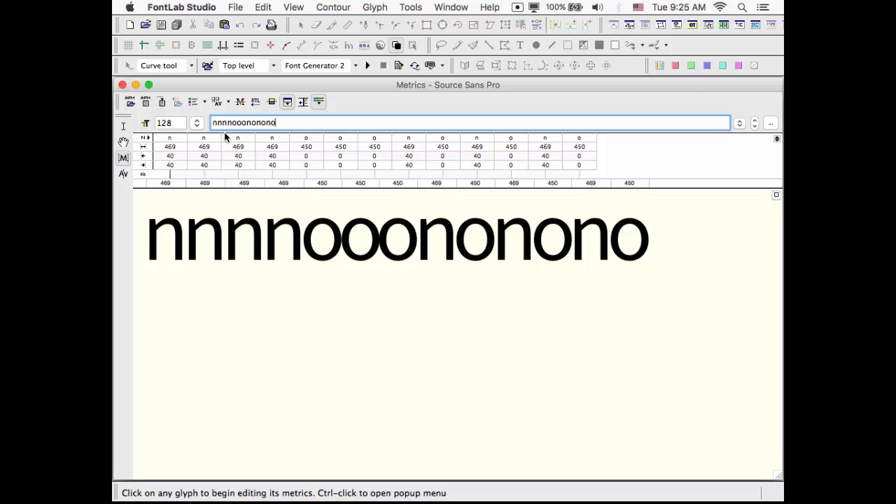
Set both the left and right sidebearings of the n to 80 and deselect the glyph
click(170, 155)
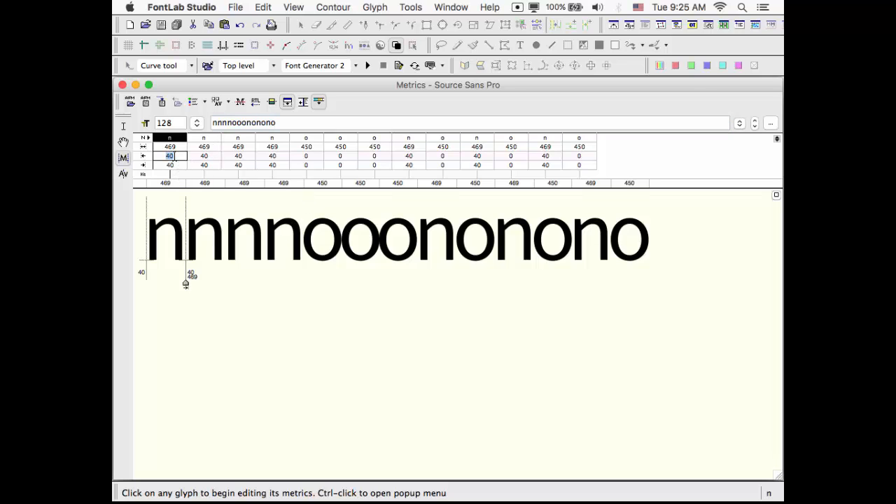
text(80)
key(Tab)
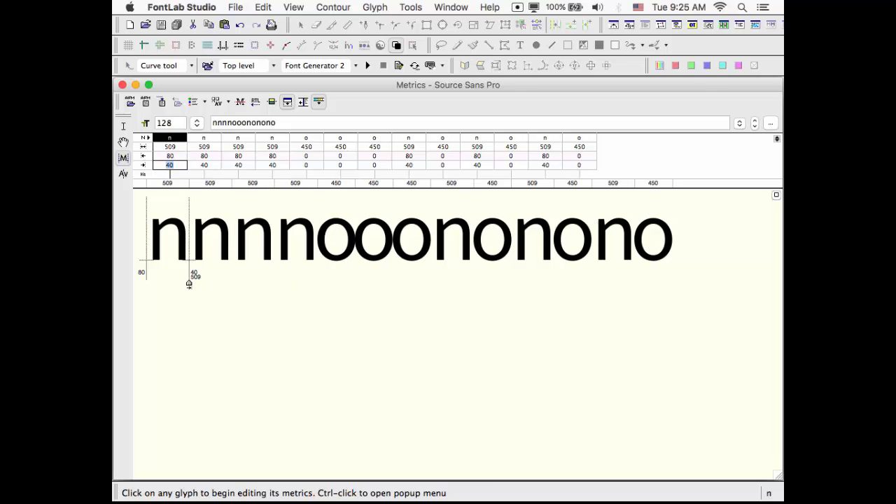
text(80)
key(Return)
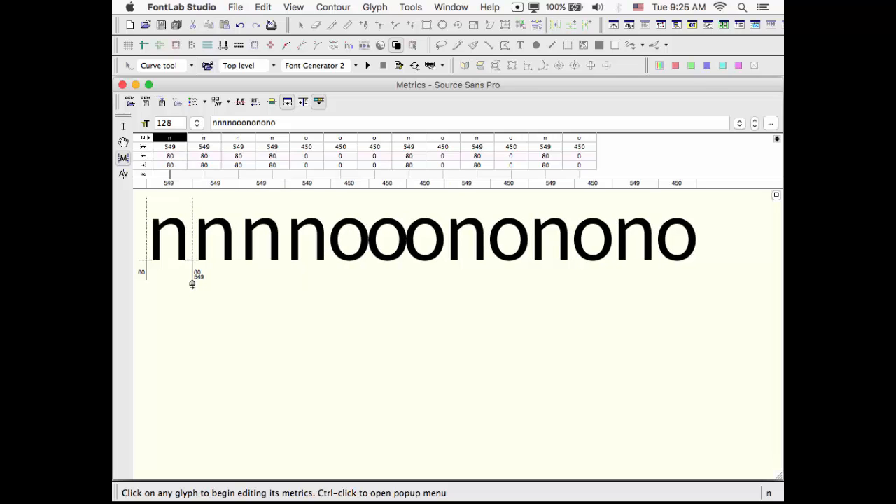
click(304, 295)
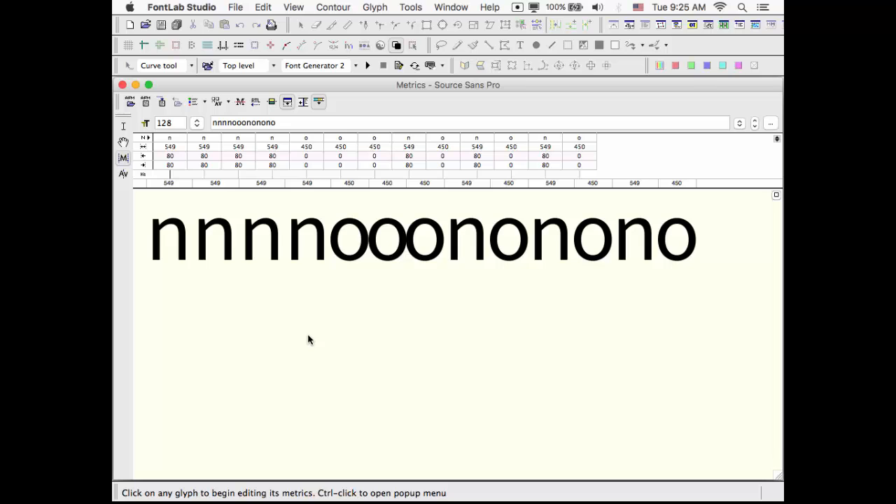
Set both the left and right sidebearings of the o to 50 and deselect the glyph
click(352, 250)
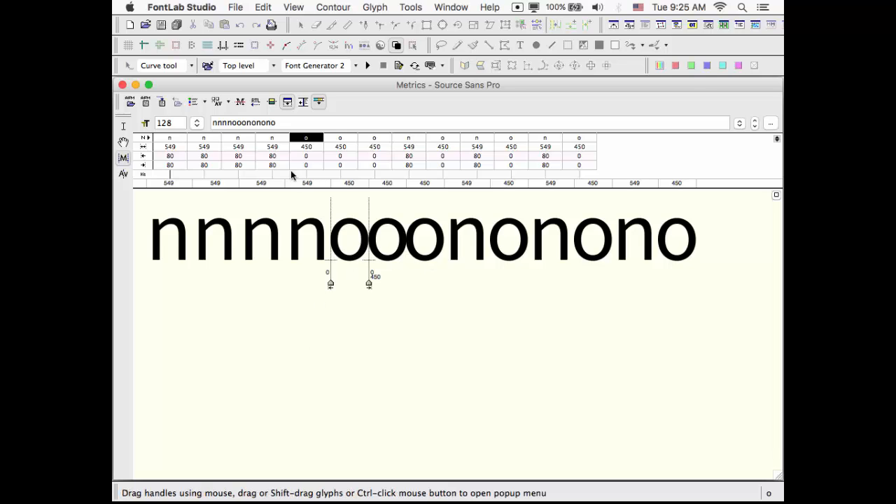
click(307, 156)
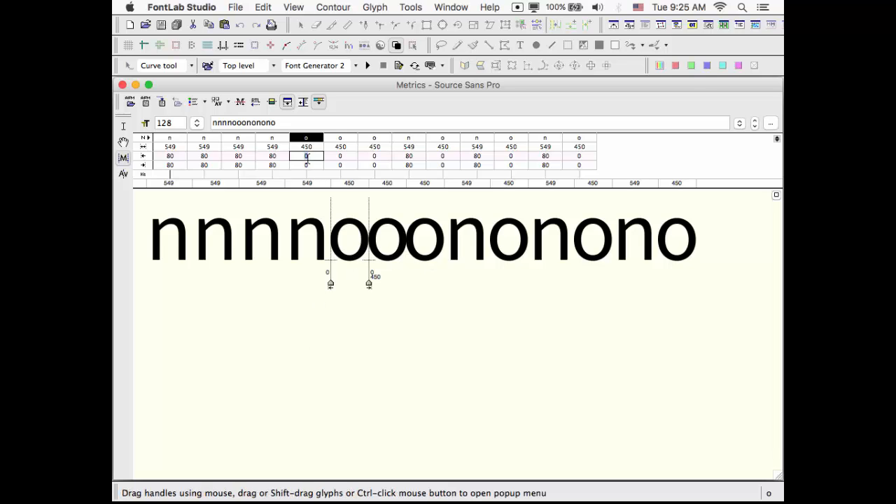
text(50)
key(Return)
text(50)
key(Return)
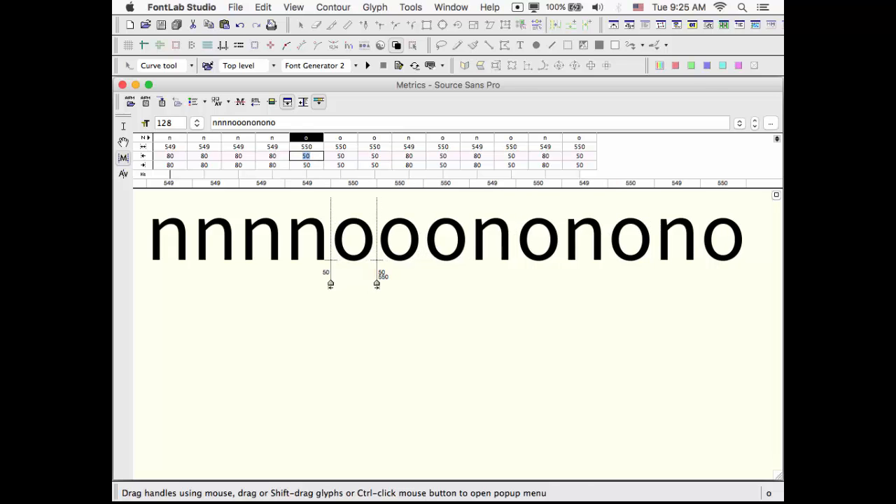
click(583, 347)
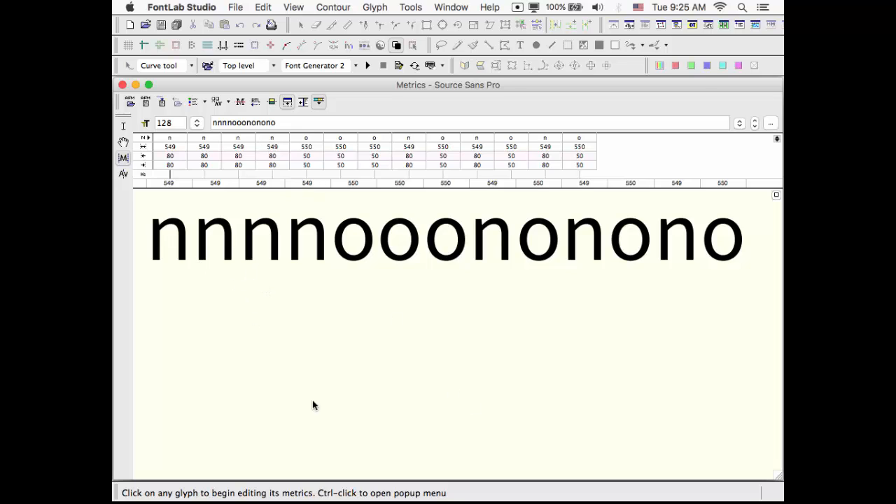
Set the sample text size to 36 and give the n a left sidebearing of 85 and a right sidebearing of 82
click(196, 123)
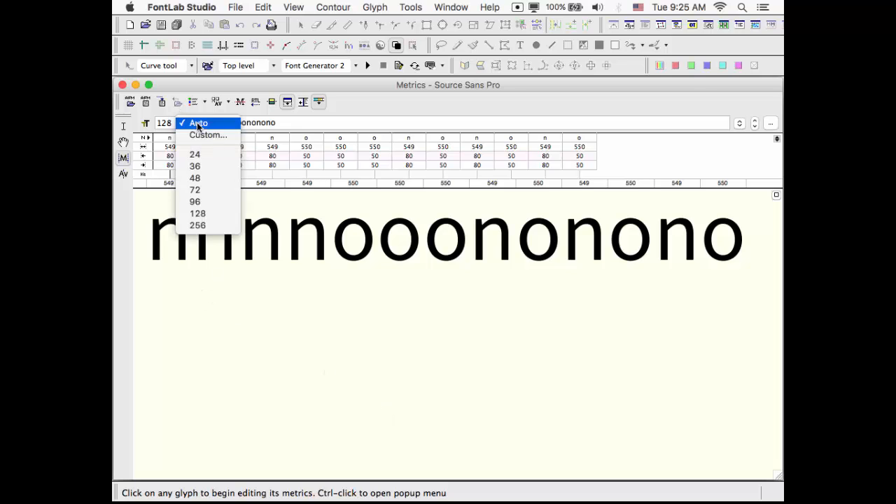
click(208, 166)
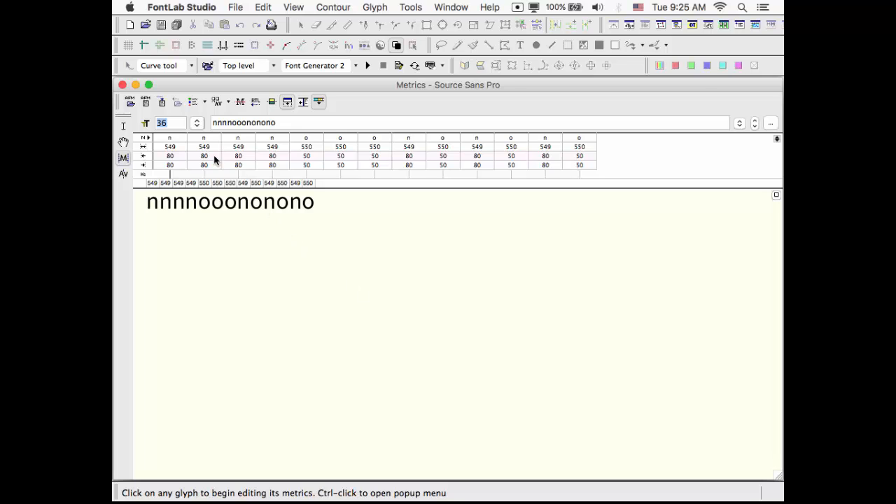
click(171, 158)
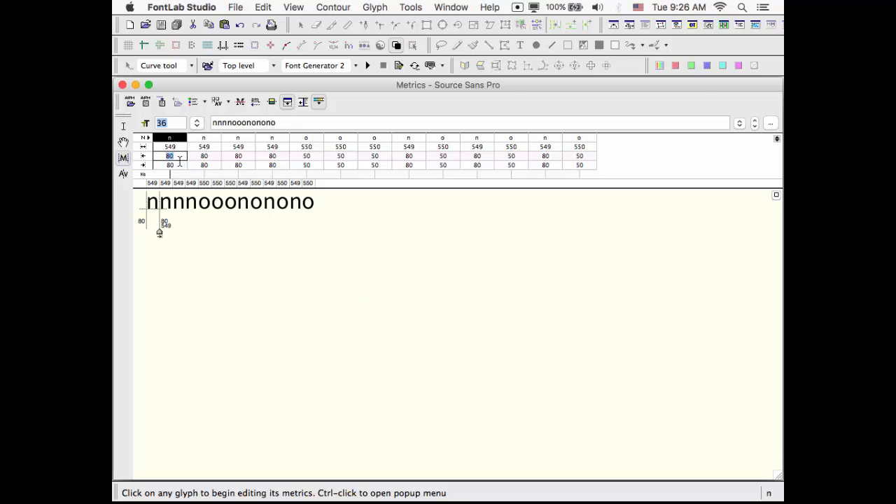
text(85)
key(Return)
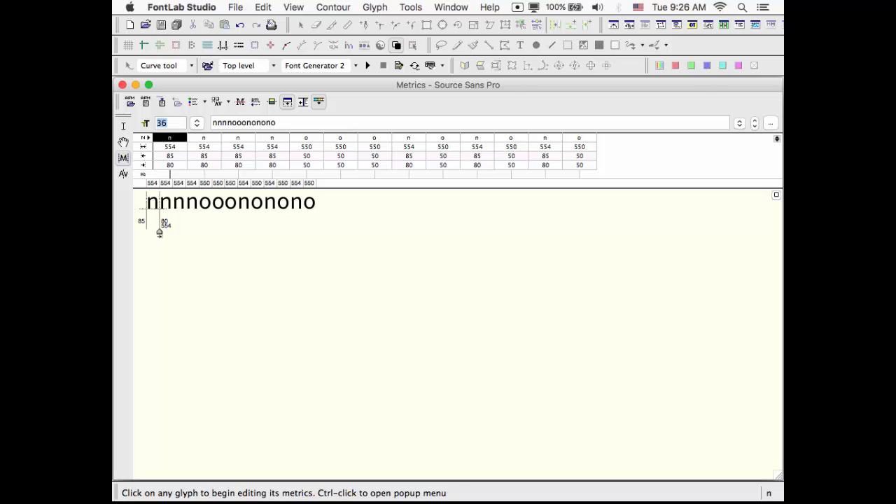
click(177, 167)
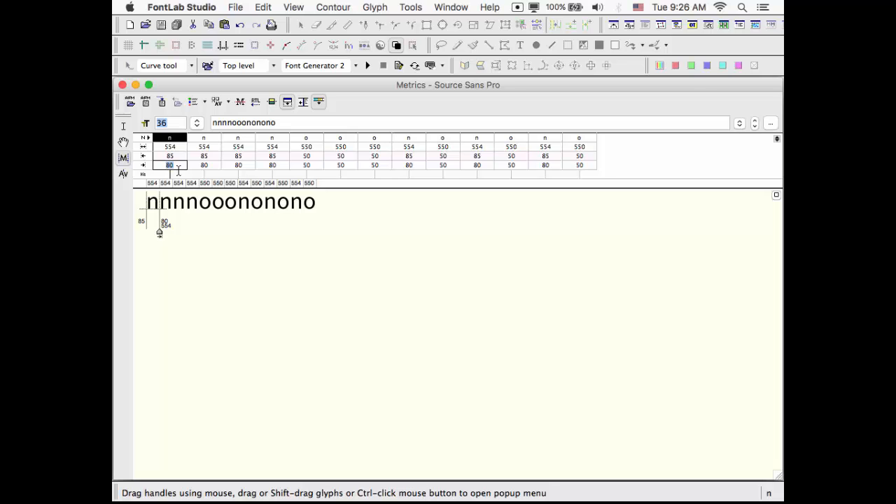
text(82)
key(Return)
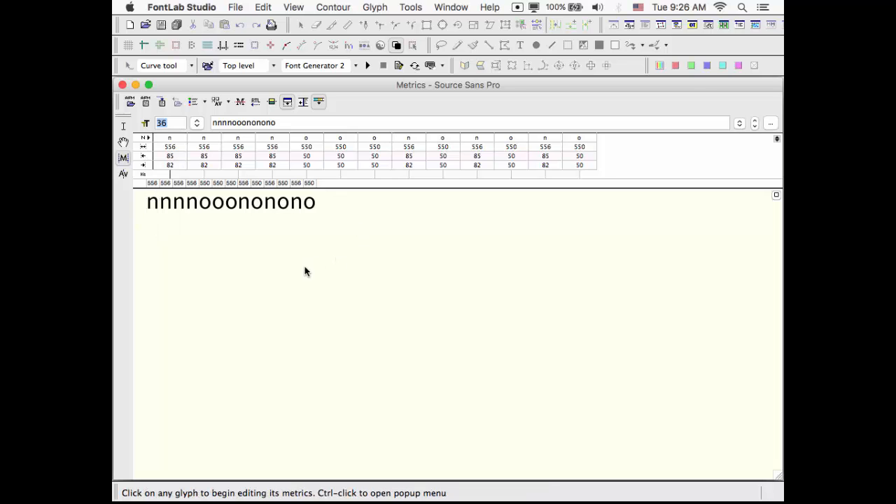
Set both the left and right sidebearings of the o to 54 and deselect the glyph
click(316, 155)
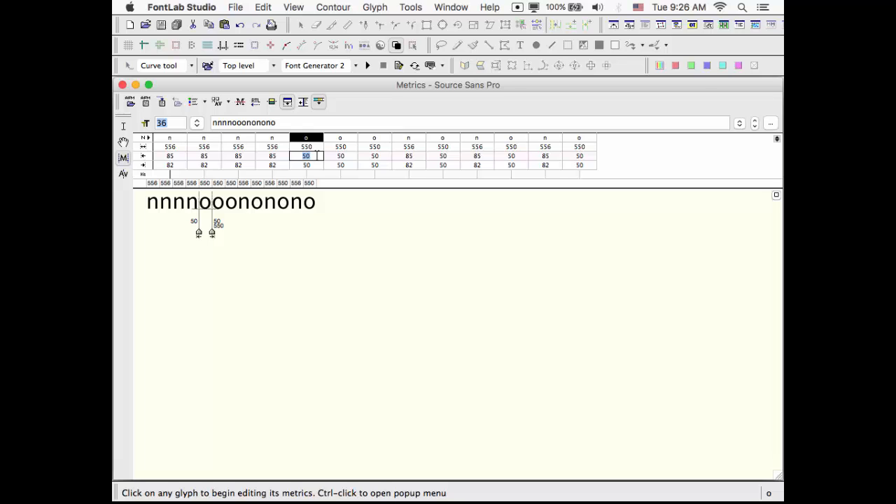
text(54)
key(Return)
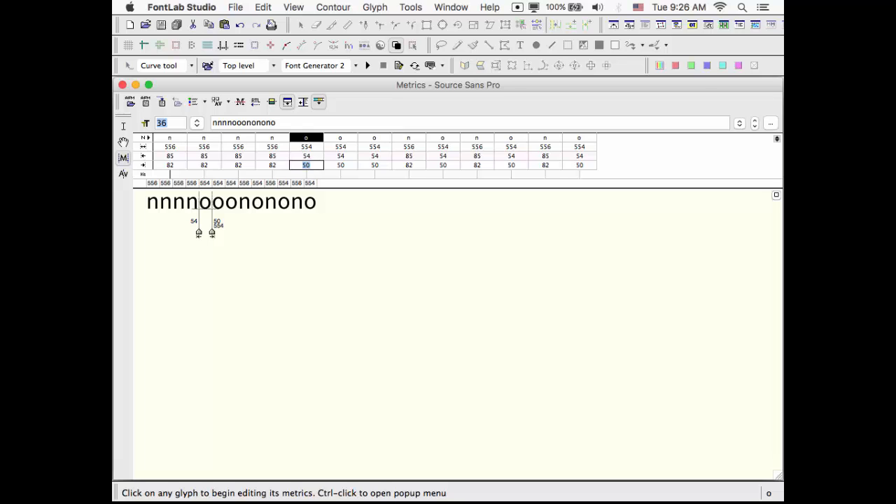
text(54)
key(Return)
click(353, 287)
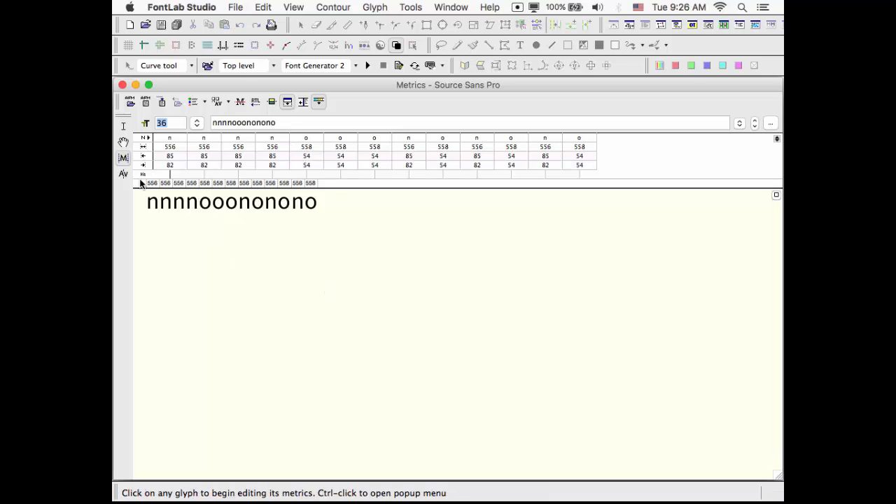
Preview the sample text at size 128, then set its size to 96
click(197, 122)
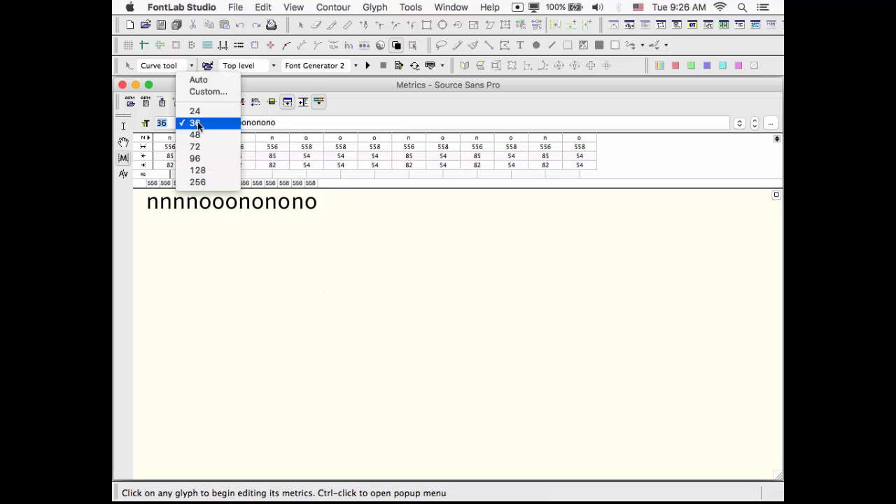
click(202, 170)
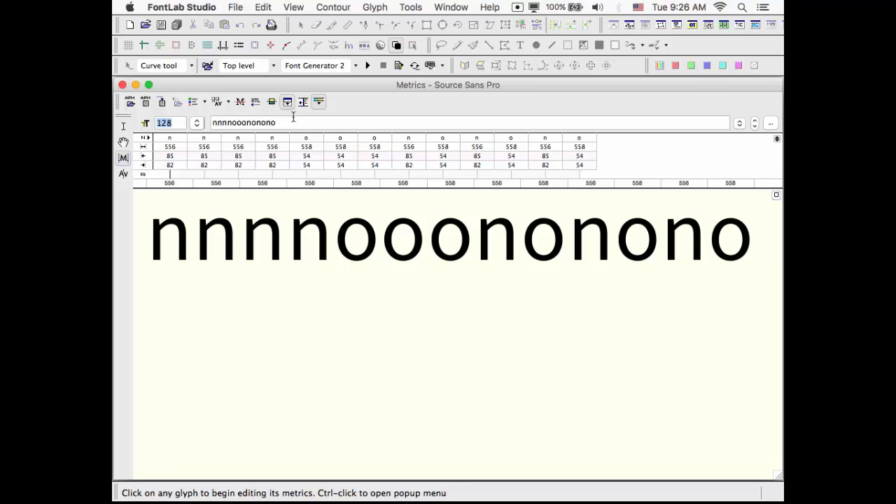
click(196, 124)
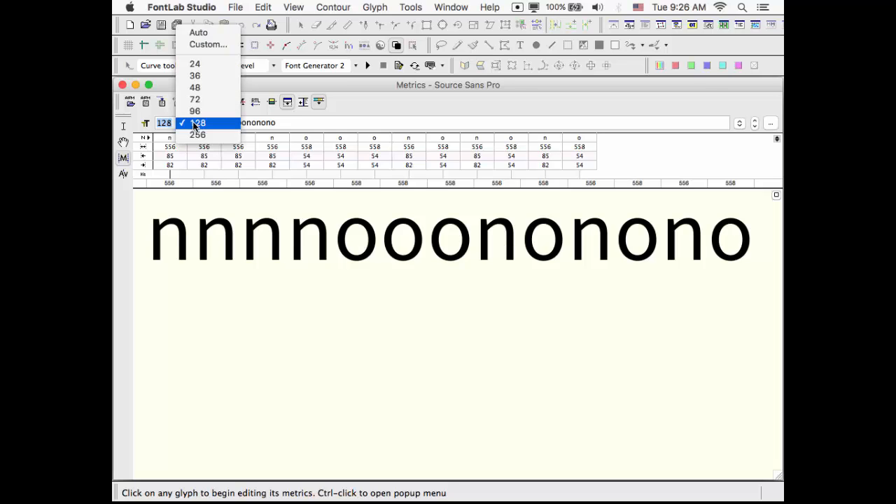
click(196, 111)
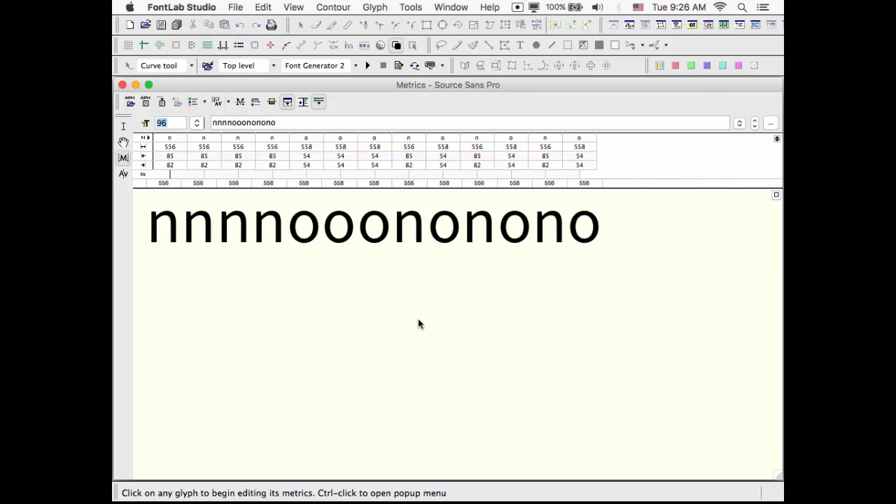
click(283, 122)
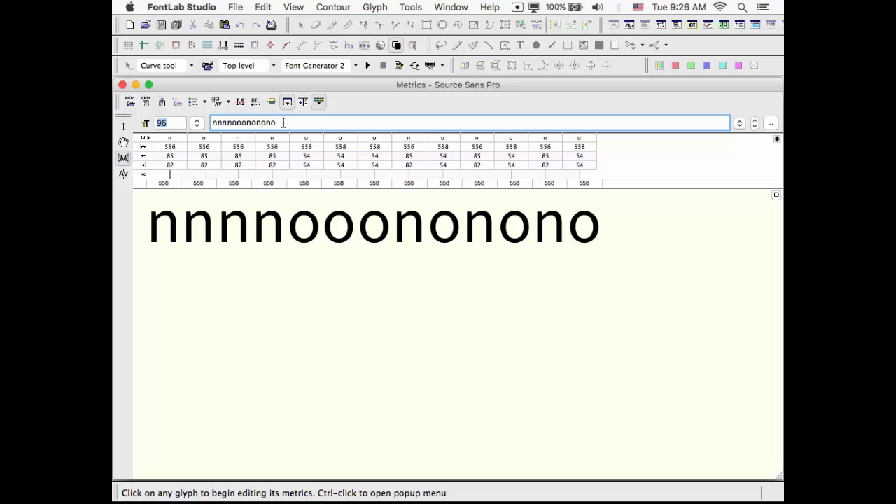
Open the n glyph and measure its counter width and left sidebearing, then close the glyph window
click(195, 233)
double_click(196, 232)
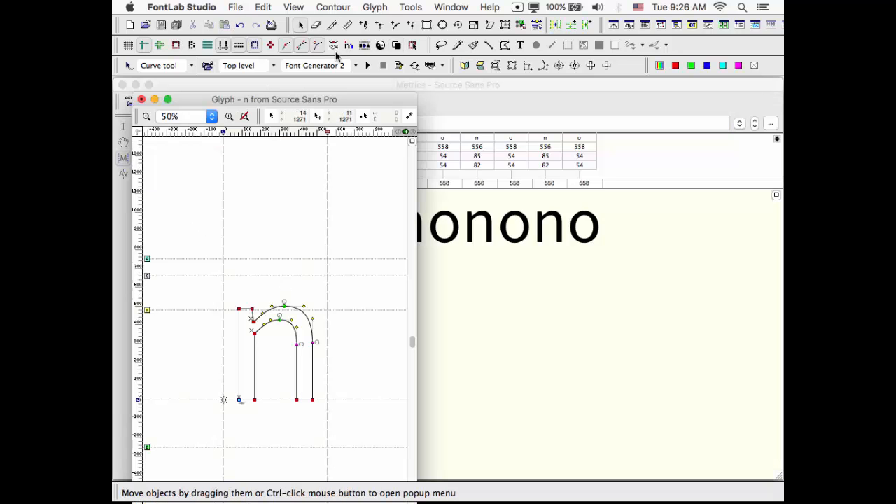
click(348, 25)
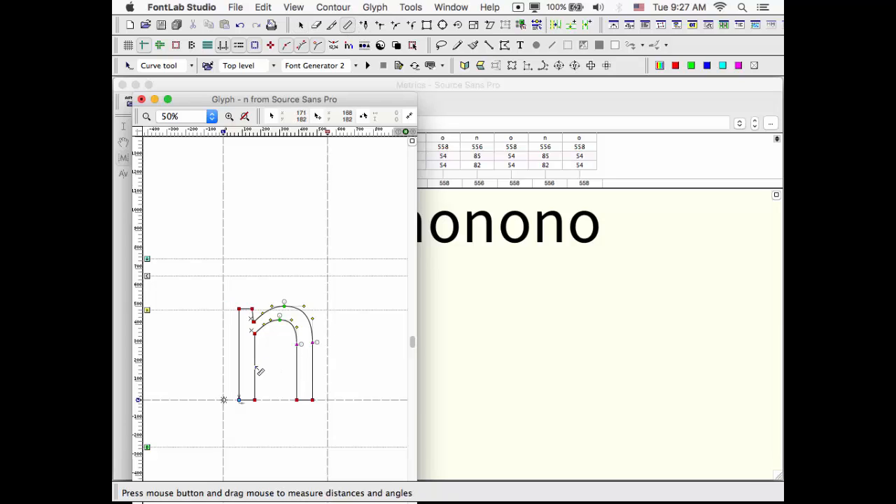
drag(256, 366, 283, 374)
drag(291, 371, 297, 371)
drag(300, 377, 301, 378)
drag(240, 367, 226, 370)
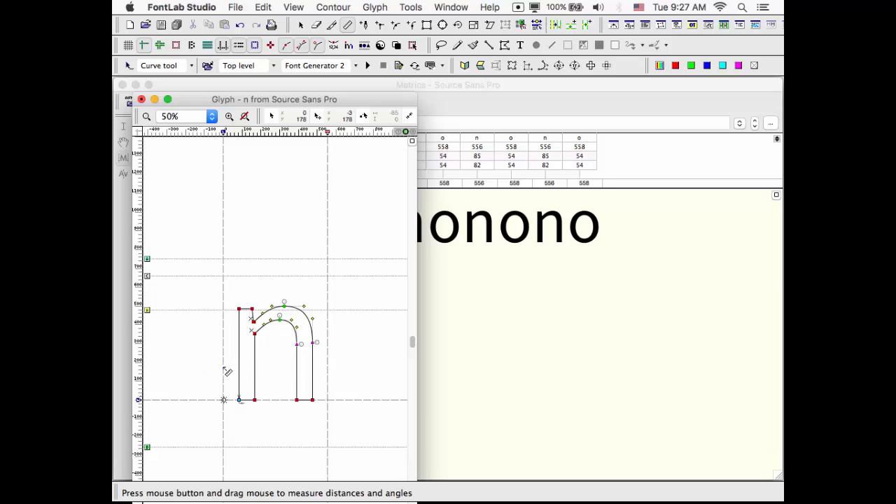
click(141, 99)
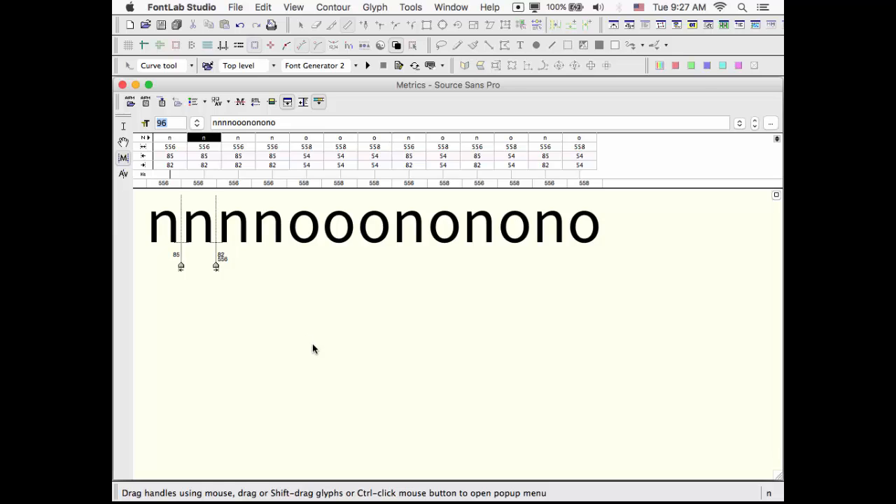
Switch to Calculator, divide 167 by 225, close it and deselect the n in the metrics window
mouse_move(229, 501)
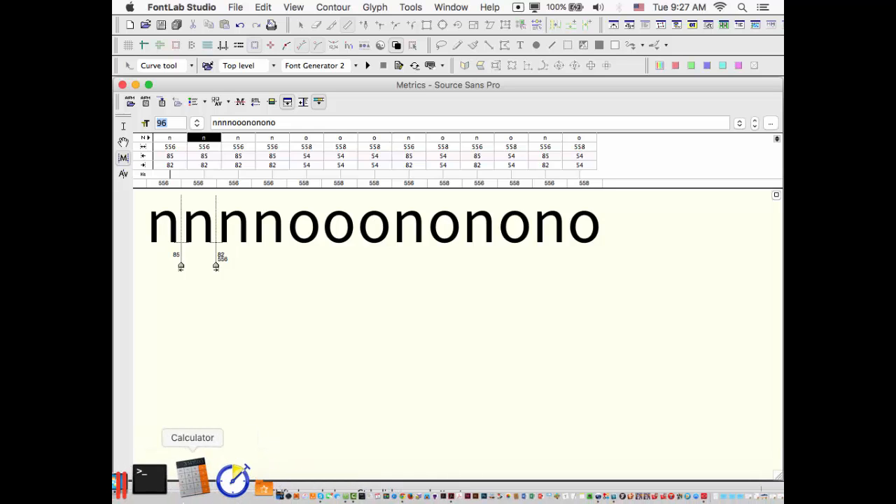
click(187, 489)
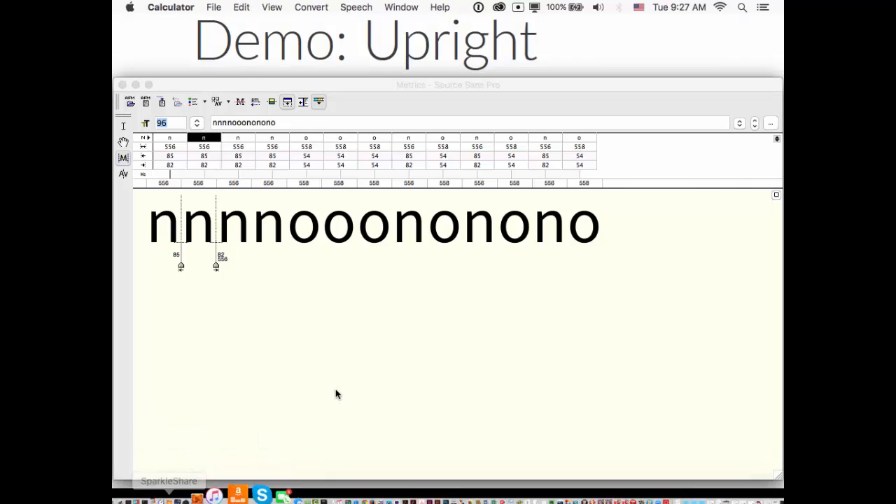
text(167)
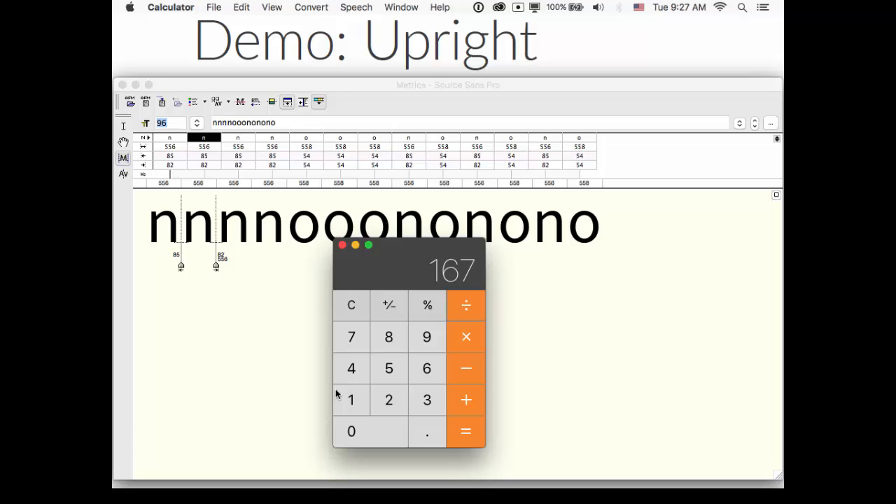
text(/225)
key(Return)
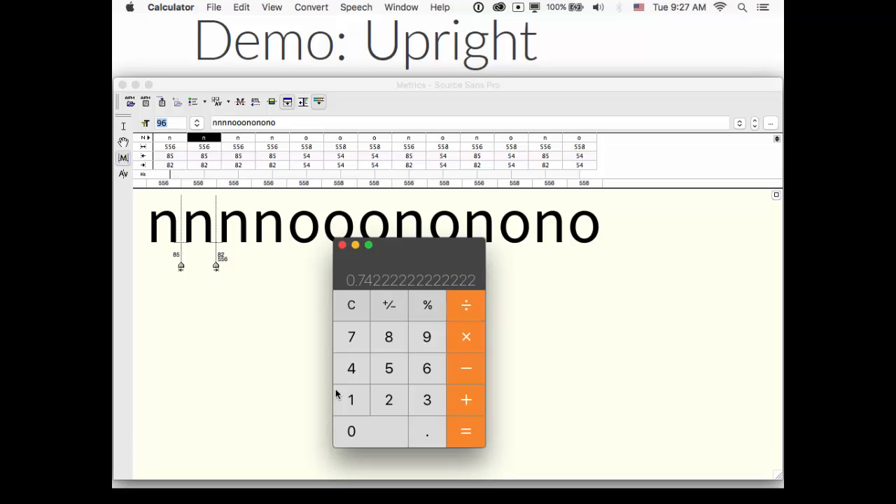
click(342, 245)
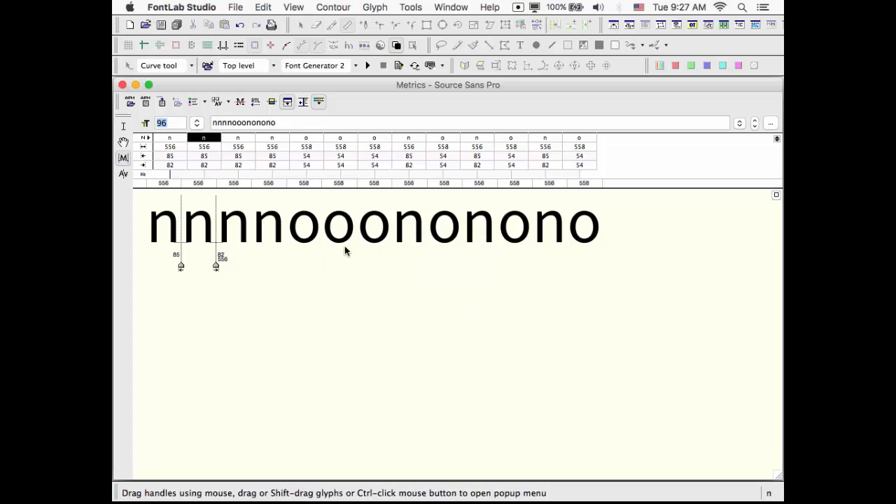
click(295, 334)
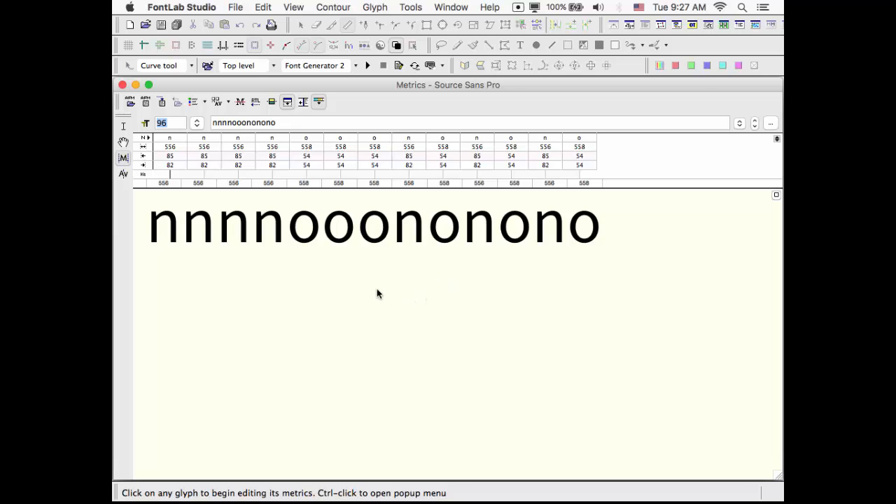
Close the metrics window and open a new one for the glyphs b, c, d, e, n, o, p and q
click(123, 85)
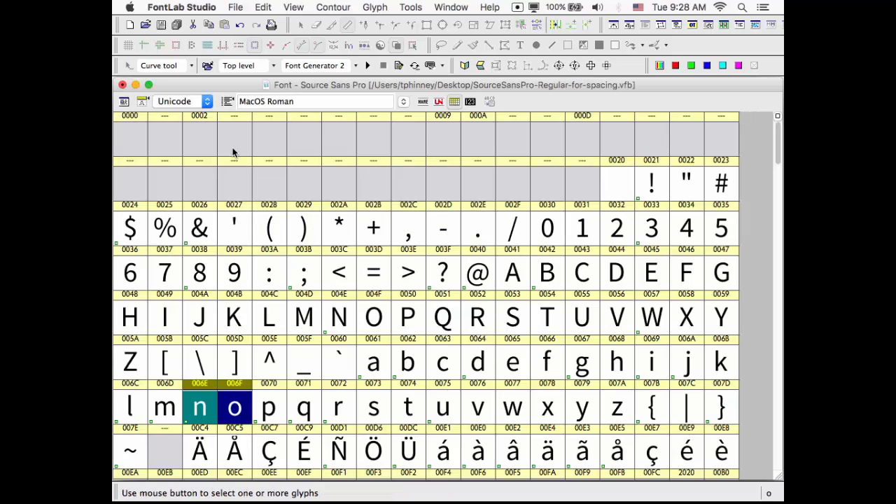
click(270, 413)
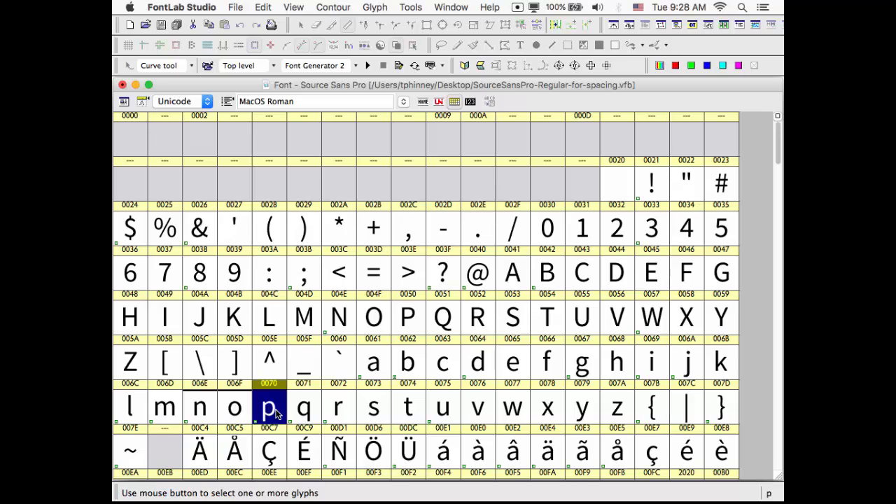
click(204, 417)
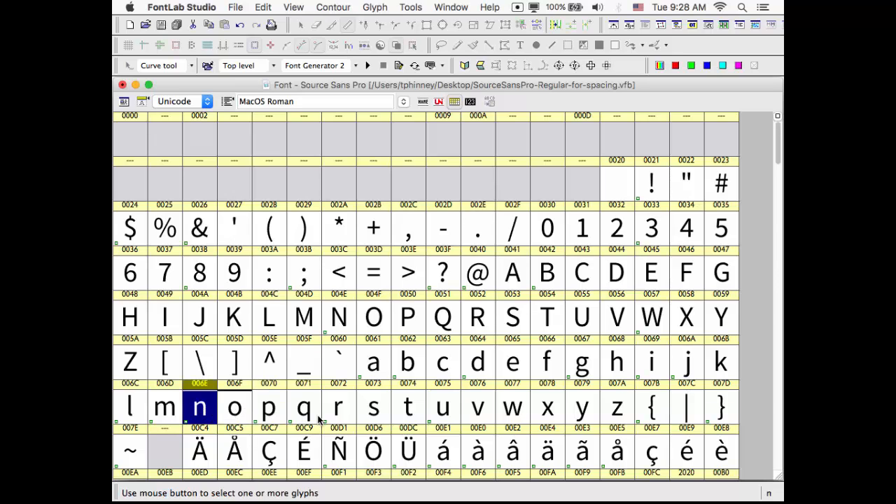
click(276, 415)
click(198, 416)
shift+click(308, 418)
super+click(420, 371)
super+click(454, 369)
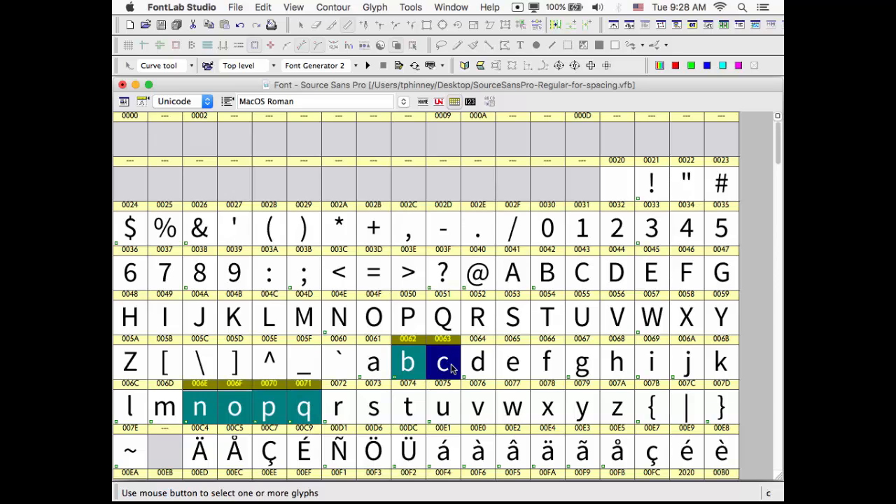
super+click(477, 364)
super+click(515, 367)
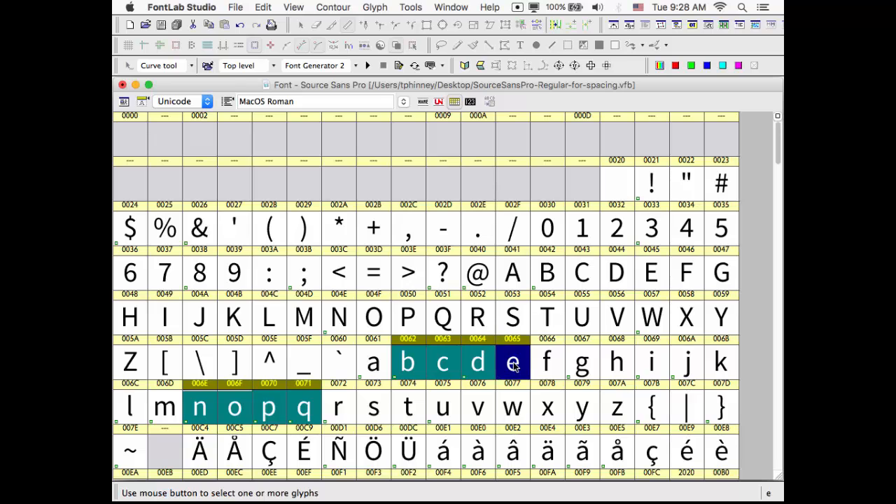
click(450, 7)
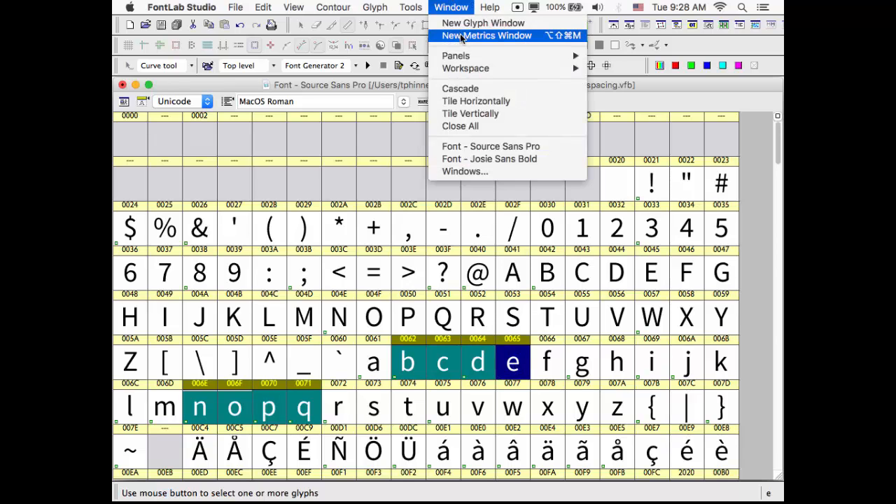
click(483, 34)
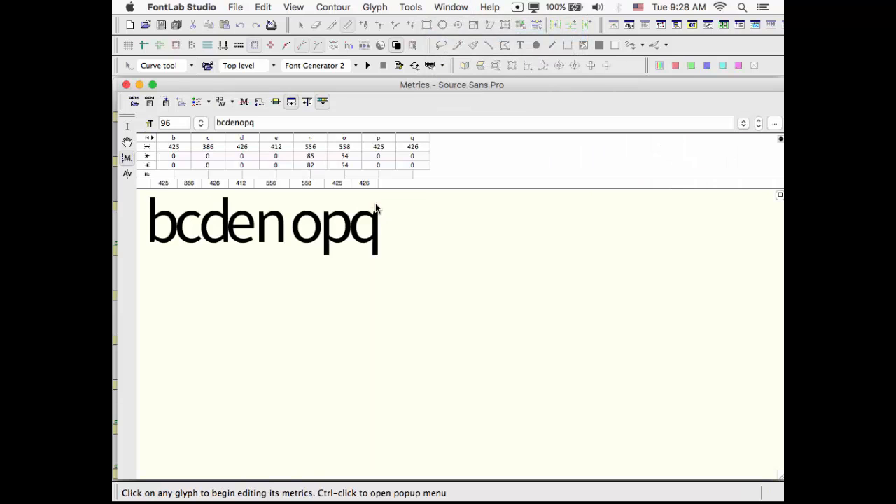
Set the left sidebearing of the b to 85
click(181, 155)
text(85)
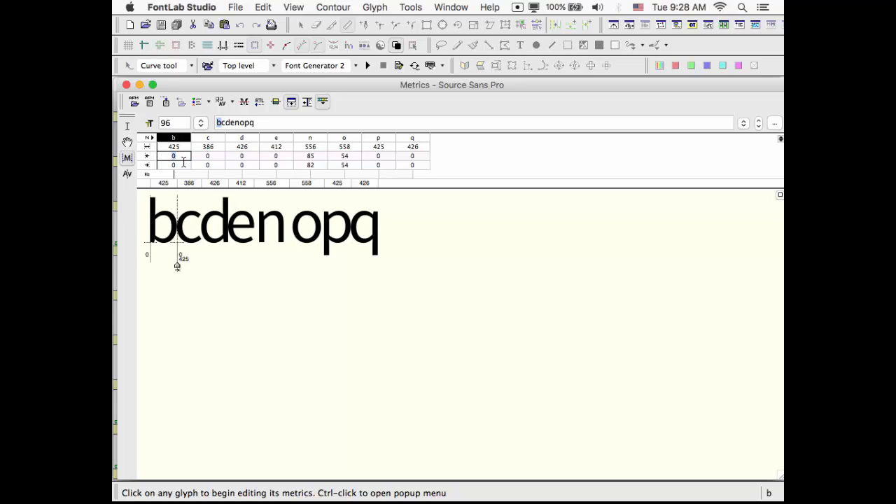
key(Return)
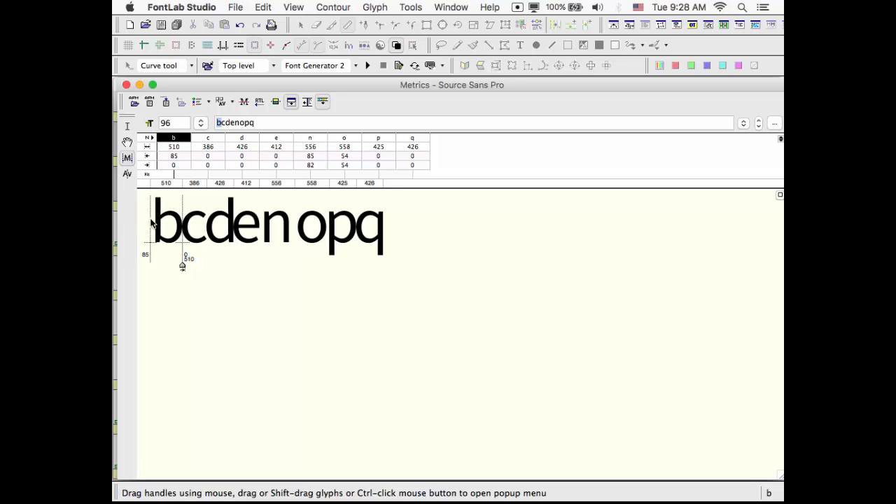
Append the letter l to the sample text so it reads bcdenopql
click(269, 237)
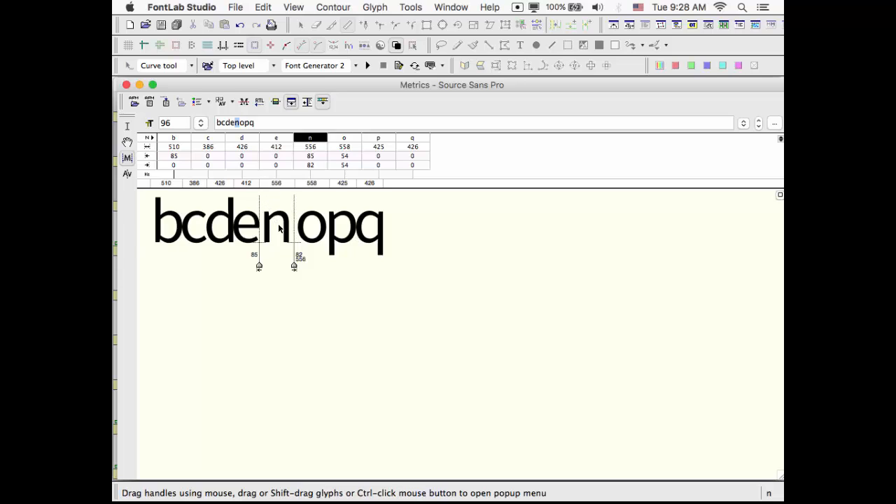
click(269, 126)
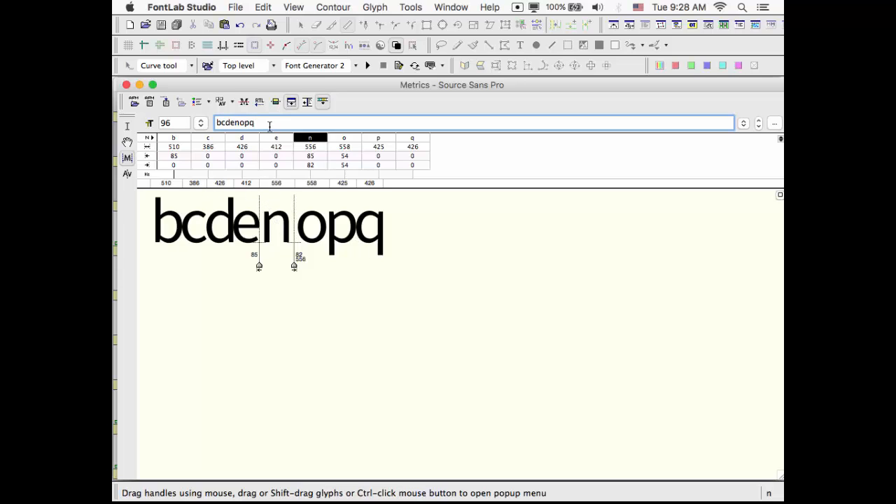
text(l)
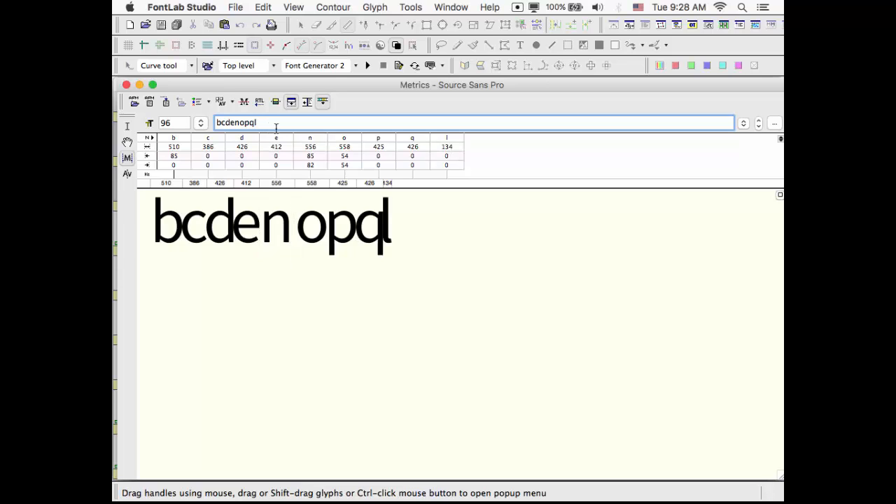
Set the right sidebearing of the b to 54
click(178, 165)
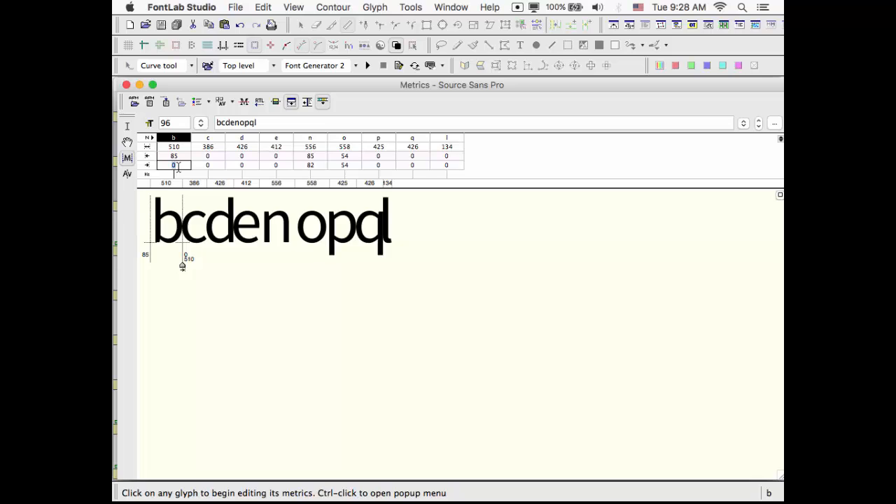
text(54)
key(Return)
Give the c a left sidebearing of 54 and a right sidebearing of 10
key(Tab)
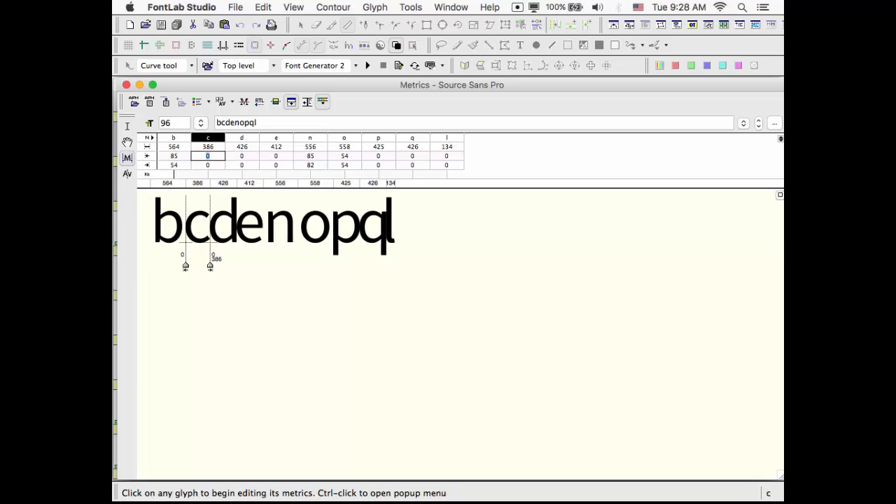
text(54)
key(Return)
key(Tab)
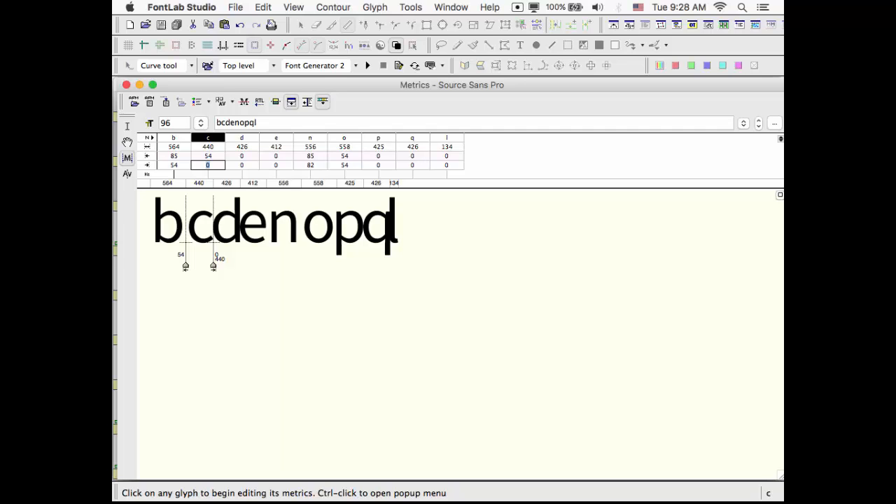
text(100)
key(BackSpace)
key(Return)
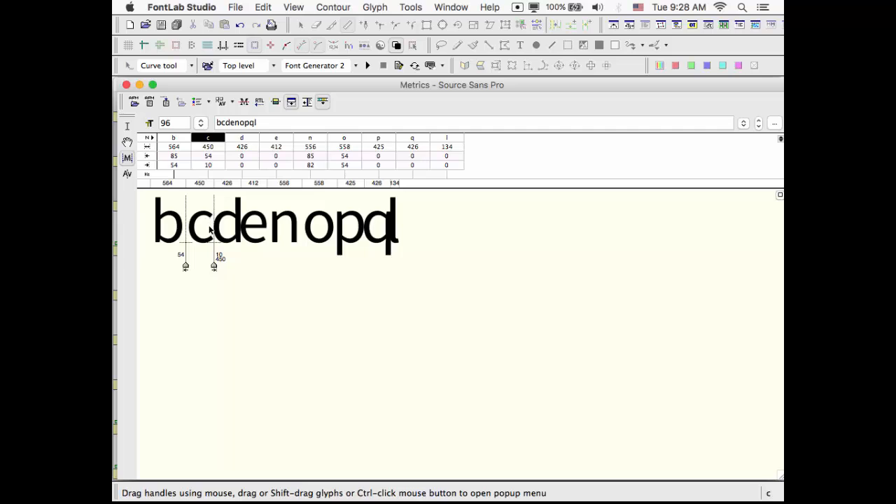
Give the d a left sidebearing of 54 and a right sidebearing of 85
click(229, 234)
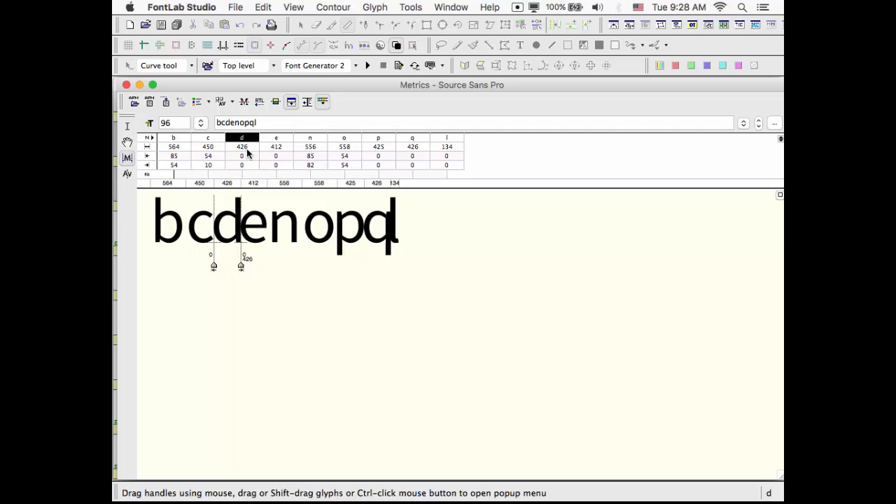
click(246, 156)
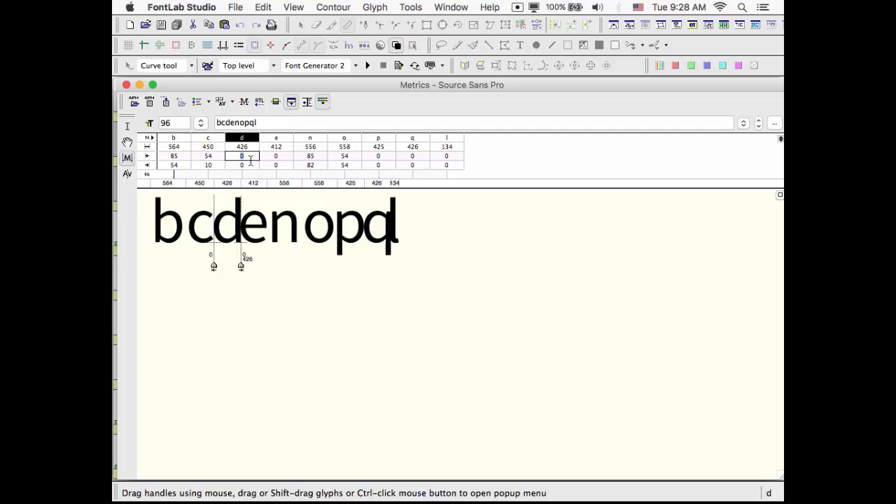
text(54)
key(Tab)
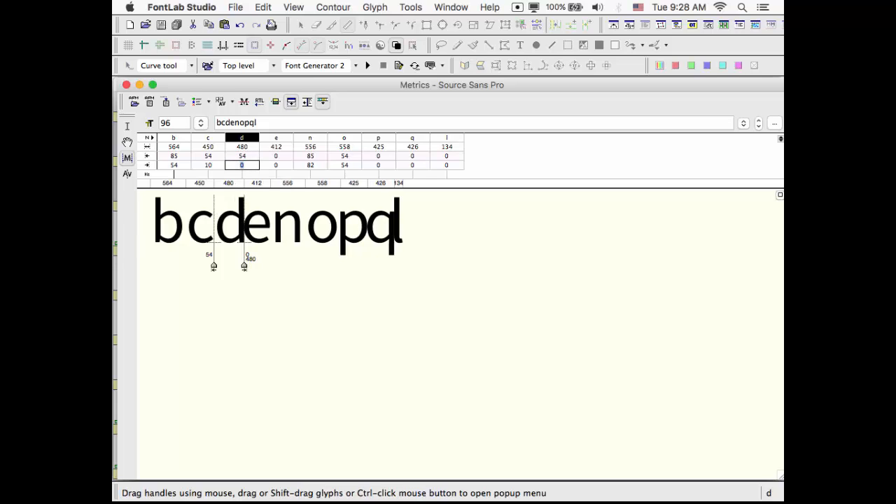
text(85)
key(Return)
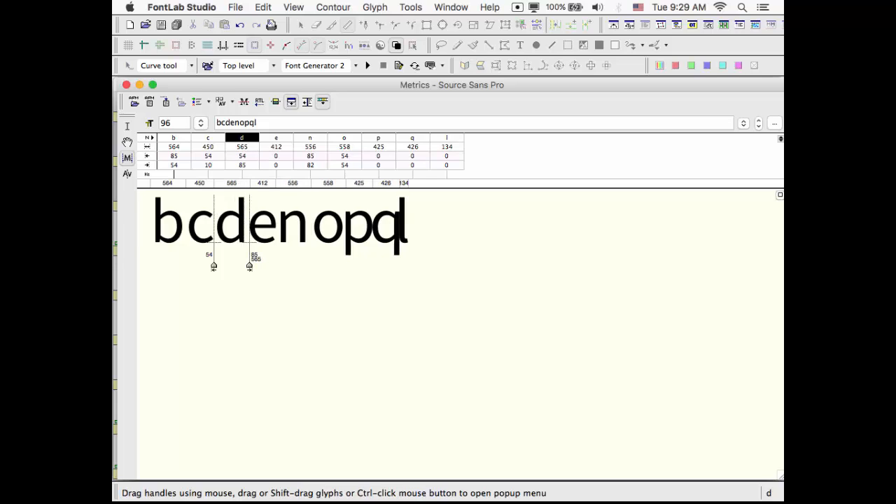
Give the e a left sidebearing of 54 and a right sidebearing of 25
click(281, 157)
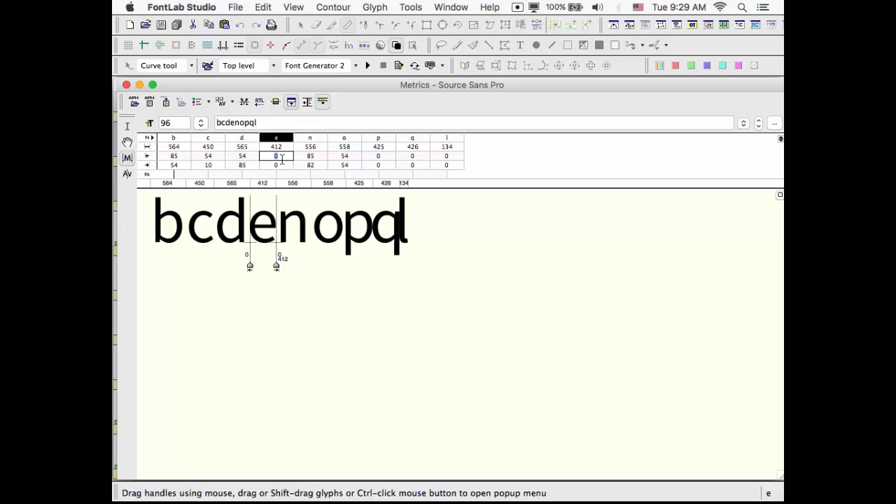
text(54)
key(Return)
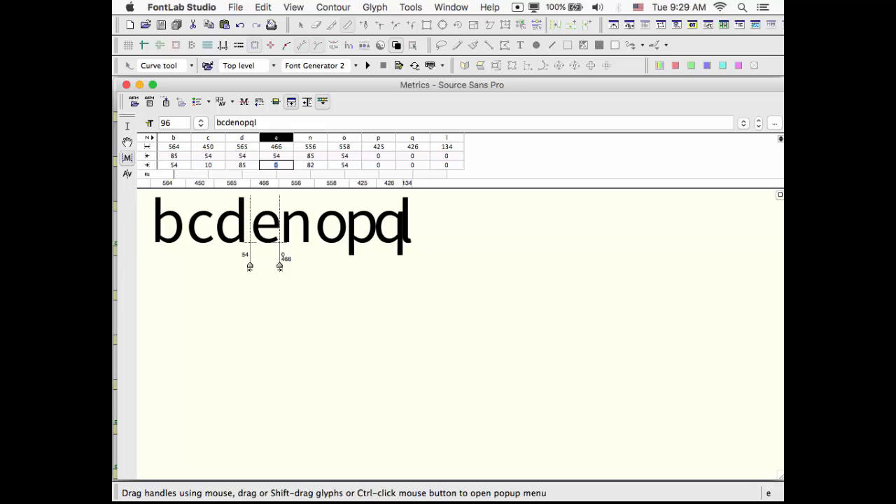
text(25)
key(Return)
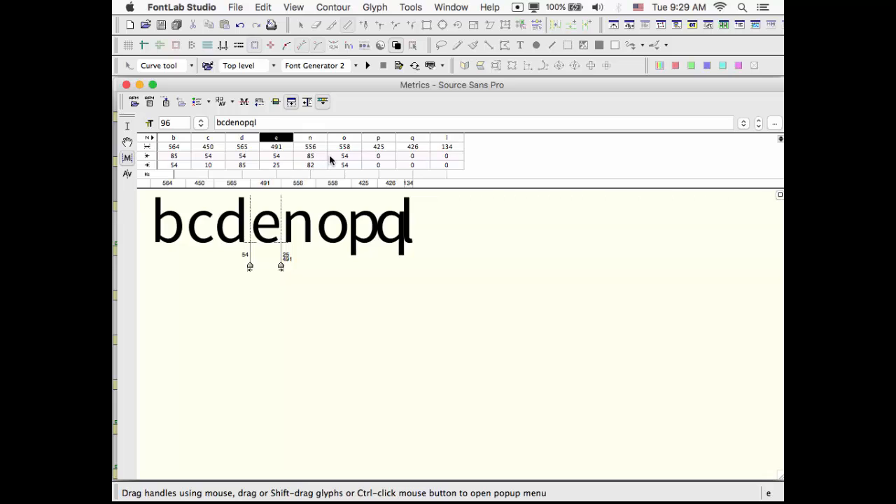
Give the p a left sidebearing of 85 and a right sidebearing of 54
click(379, 156)
text(85)
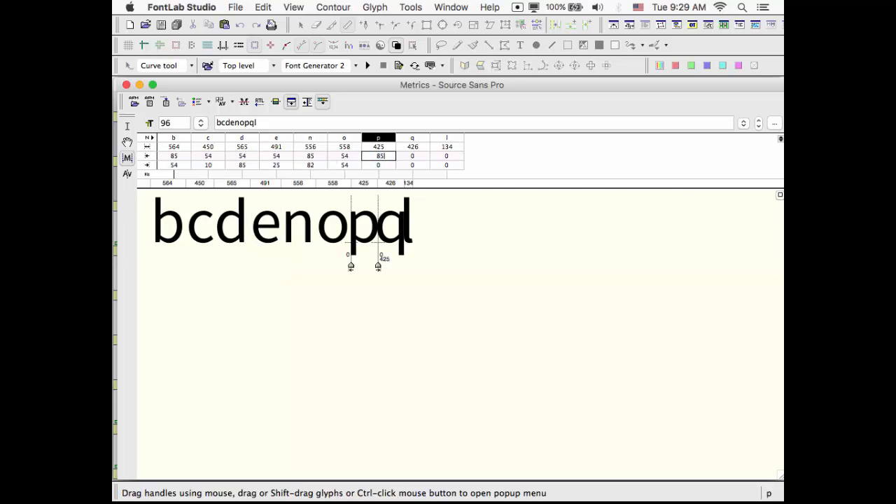
key(Return)
text(54)
key(Return)
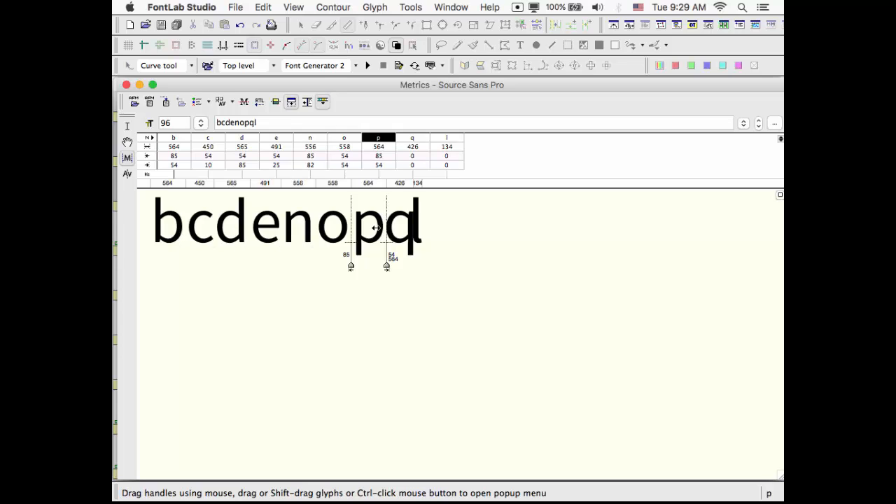
Set the right sidebearing of the p to 57
click(409, 230)
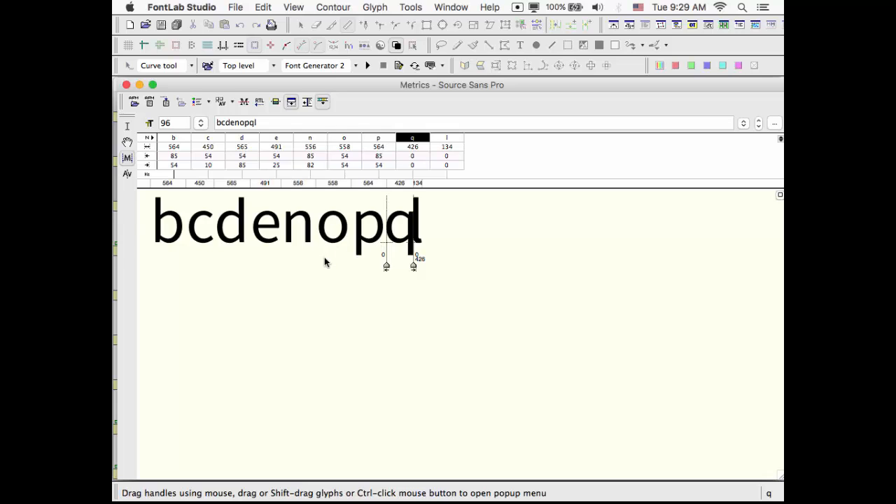
click(386, 166)
text(57)
key(Return)
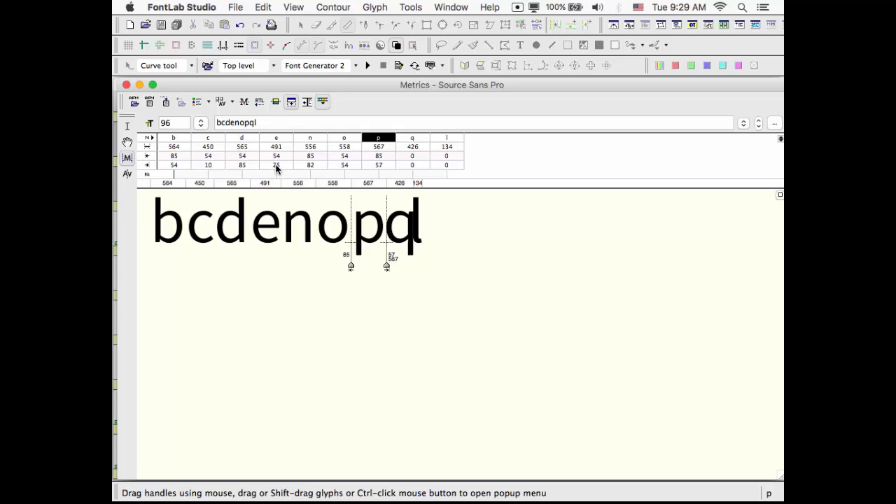
Set the left sidebearing of the d and the right sidebearing of the b to 57
click(243, 156)
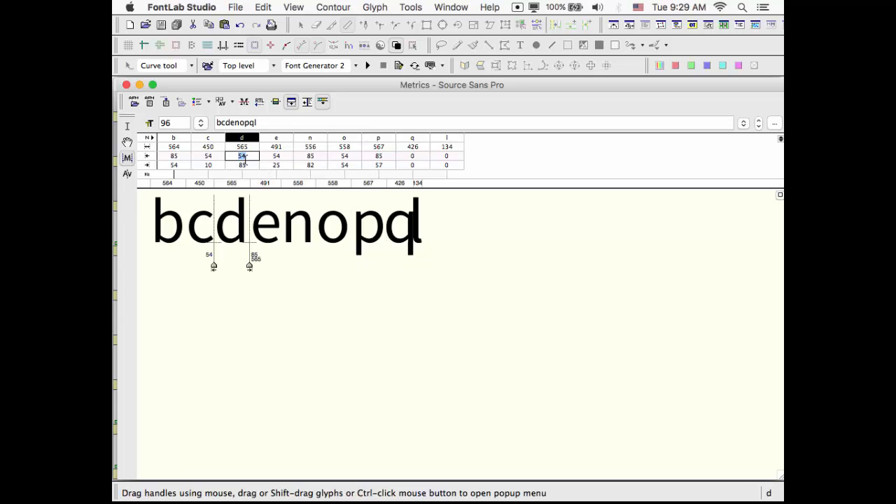
text(57)
key(Return)
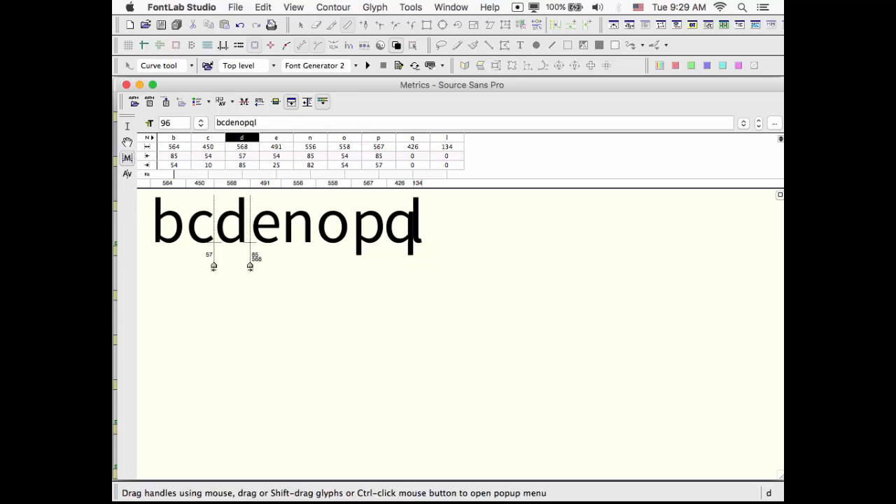
click(174, 165)
text(57)
key(Return)
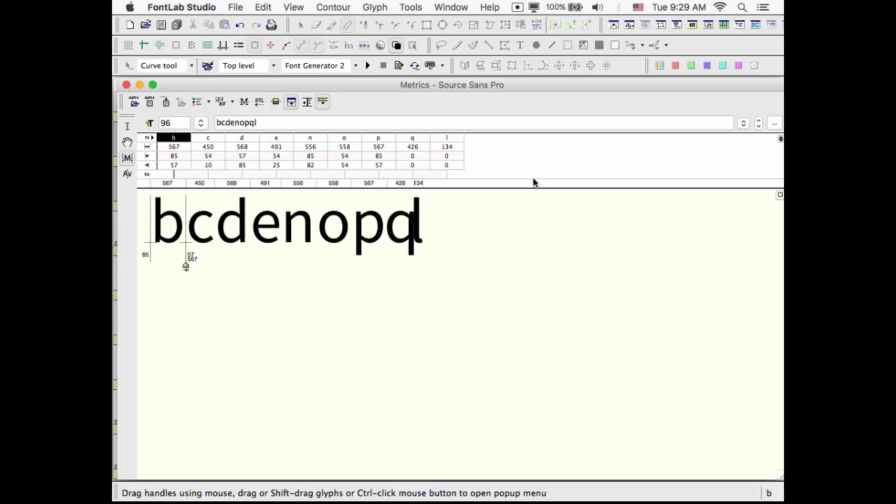
Give the q a left sidebearing of 57 and a right sidebearing of 85
click(414, 156)
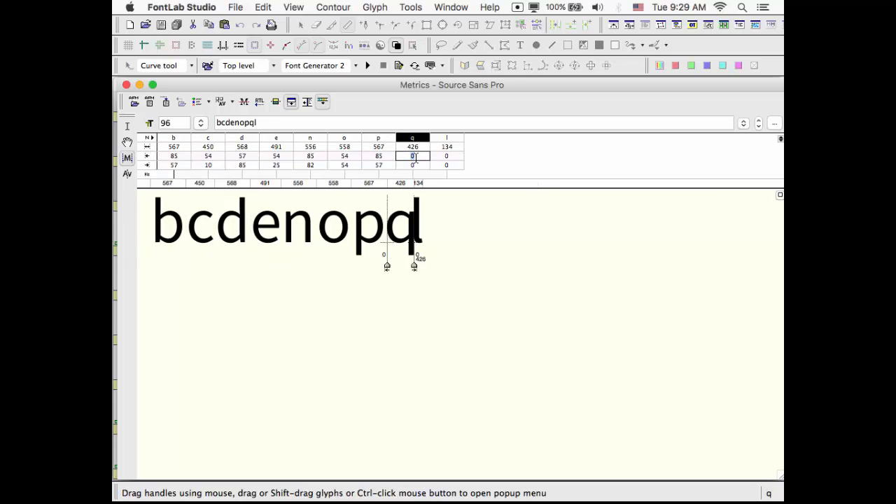
text(57)
key(Tab)
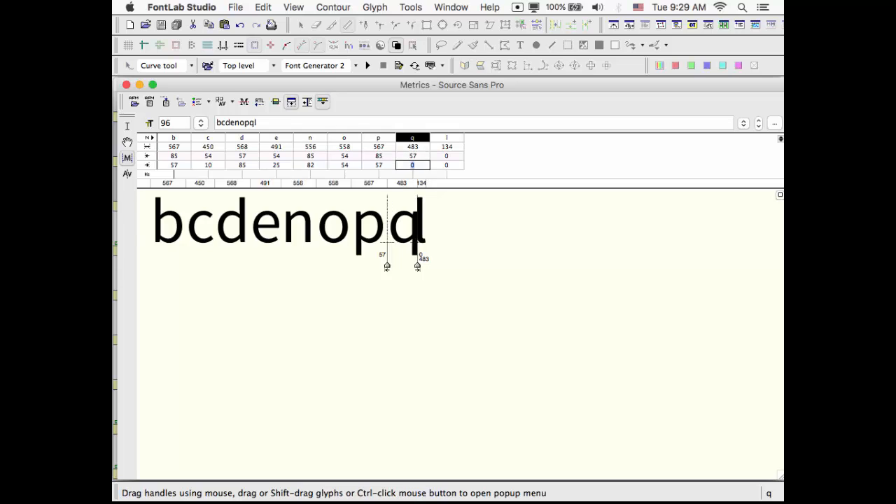
text(85)
key(Return)
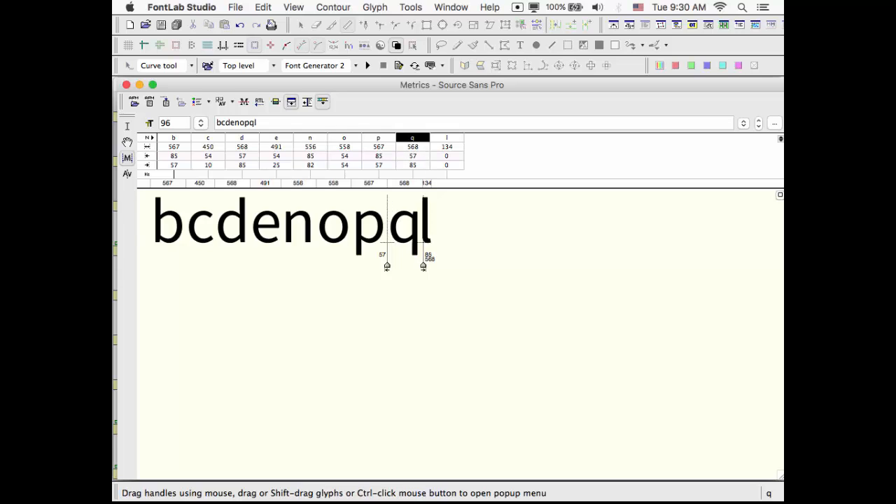
Give the l a left sidebearing of 85 and a right sidebearing of 30
click(453, 157)
text(85)
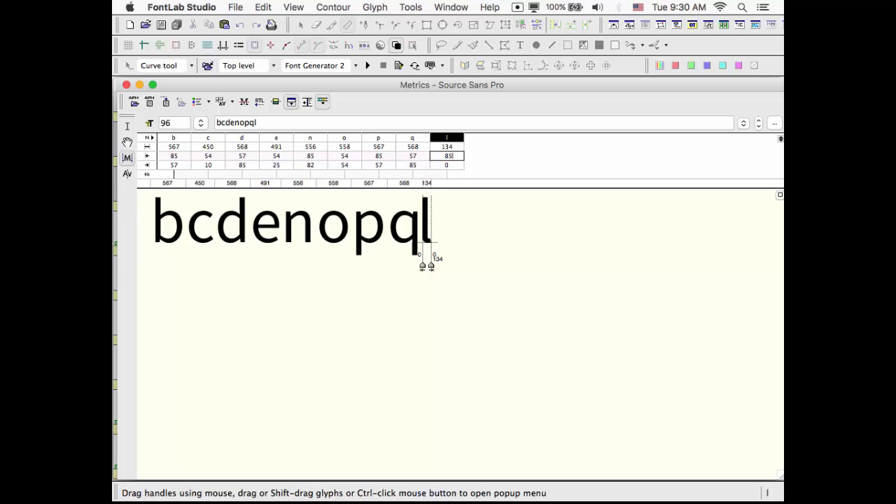
key(Return)
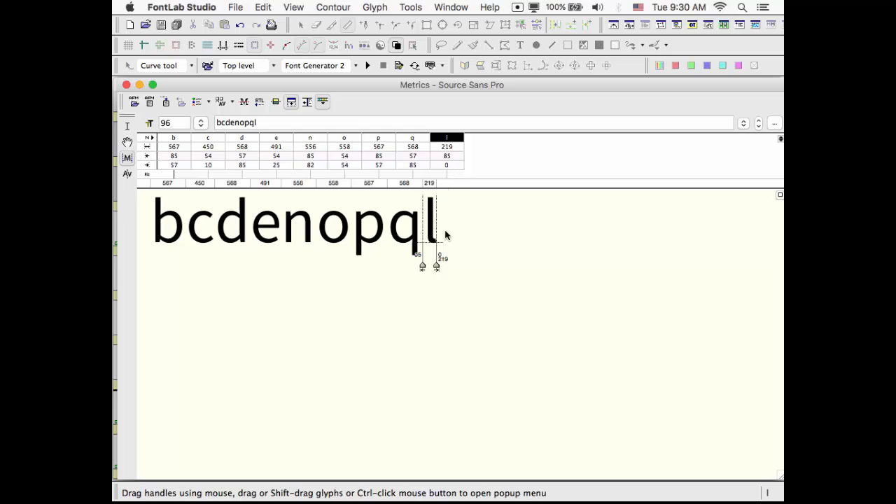
double_click(450, 166)
text(30)
key(Return)
double_click(449, 166)
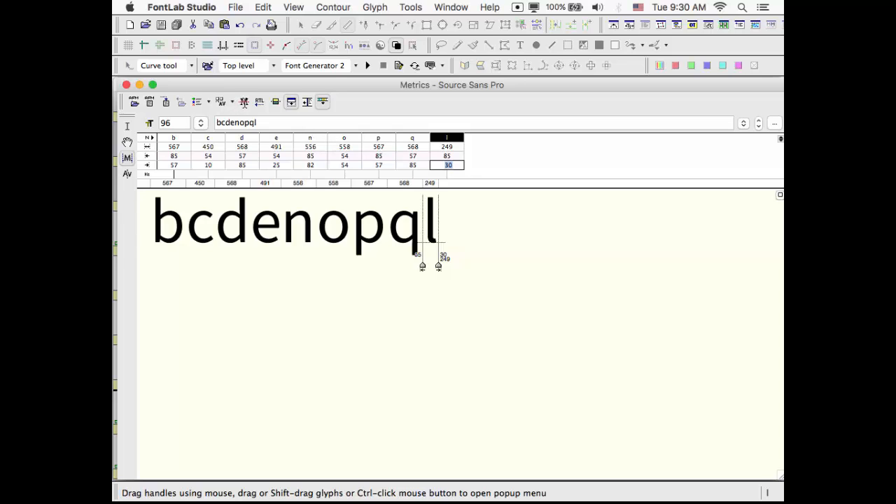
Turn on the horizontal measurement line, lower it slightly, and set the l's right sidebearing measured along it to 85
click(245, 104)
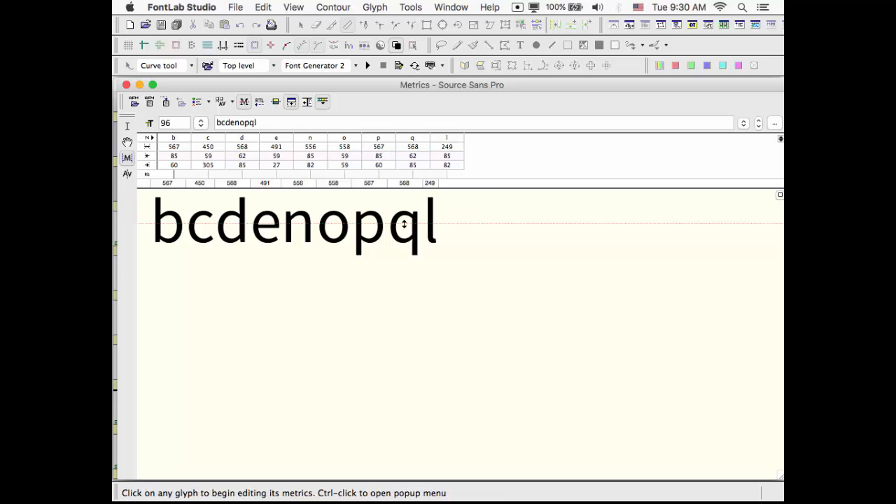
drag(457, 225, 457, 228)
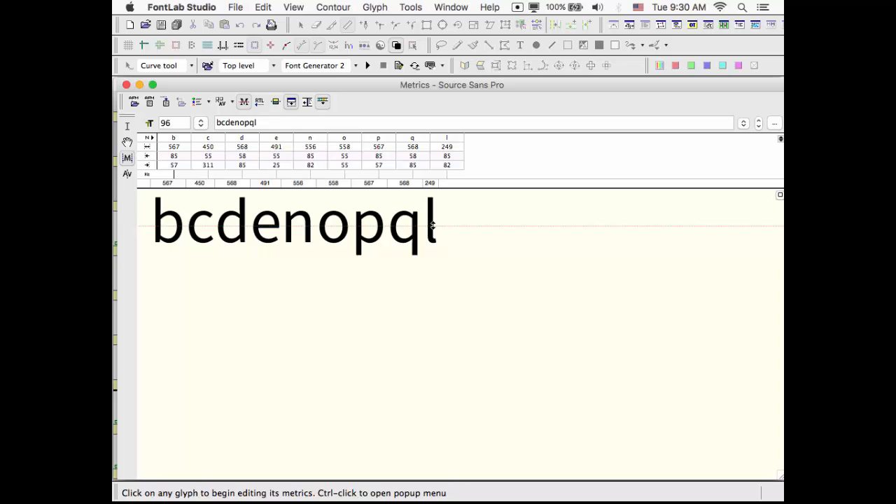
click(449, 165)
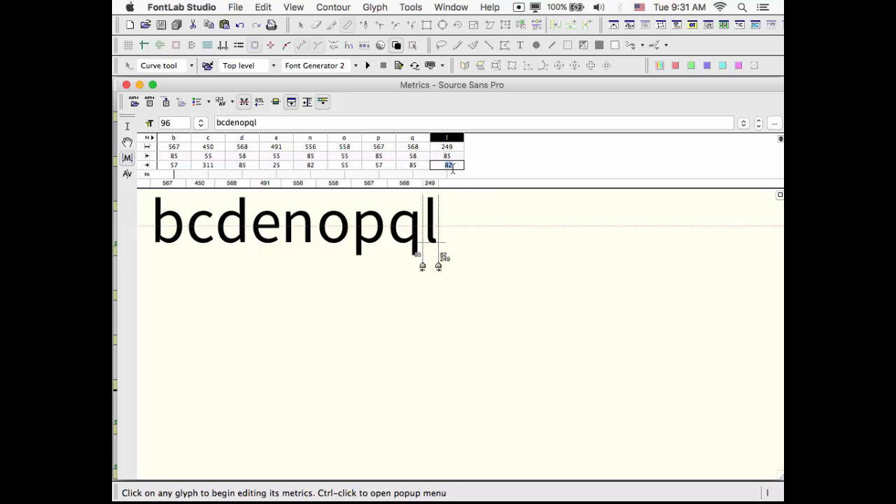
text(85)
key(Return)
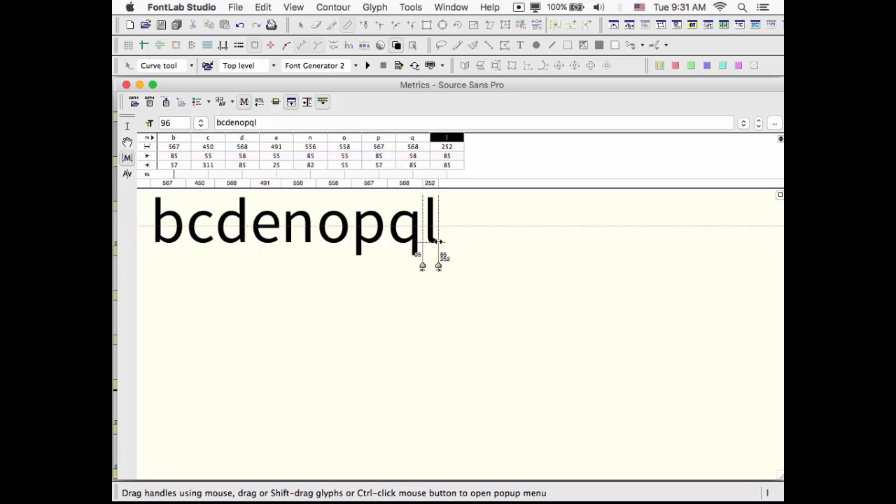
click(439, 298)
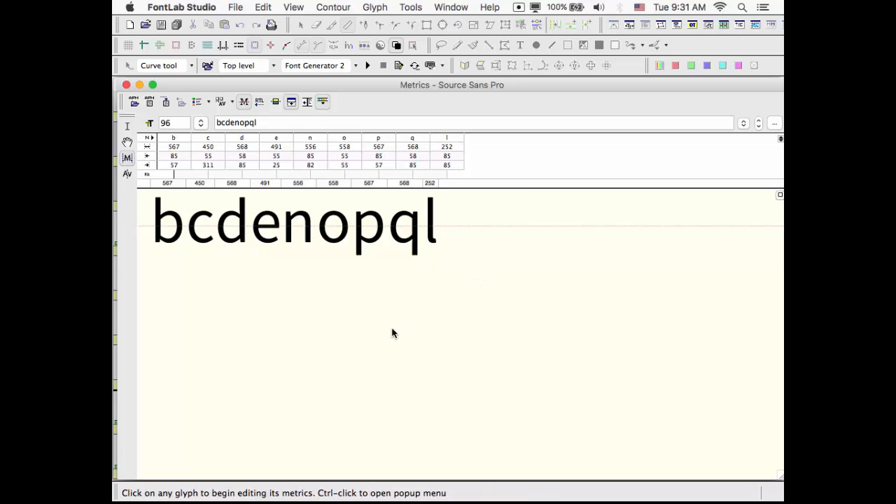
Append the letters afghij to the sample text so it reads bcdenopqlafghij
click(267, 126)
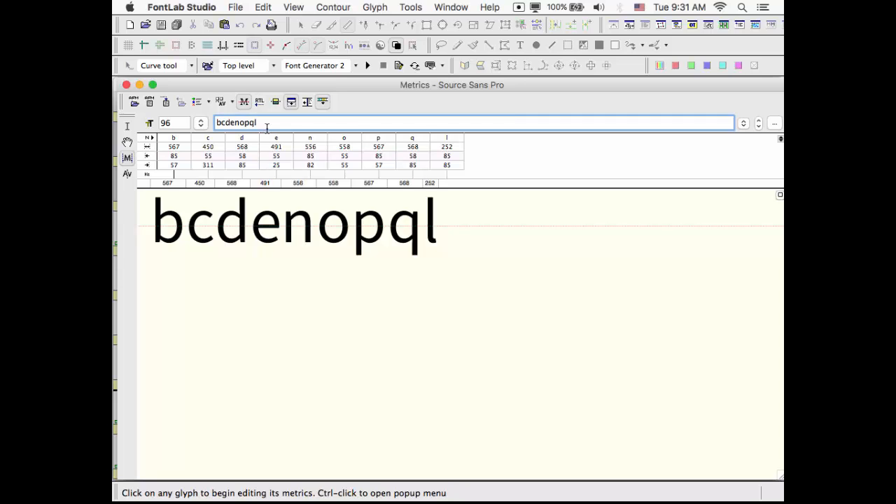
text(a)
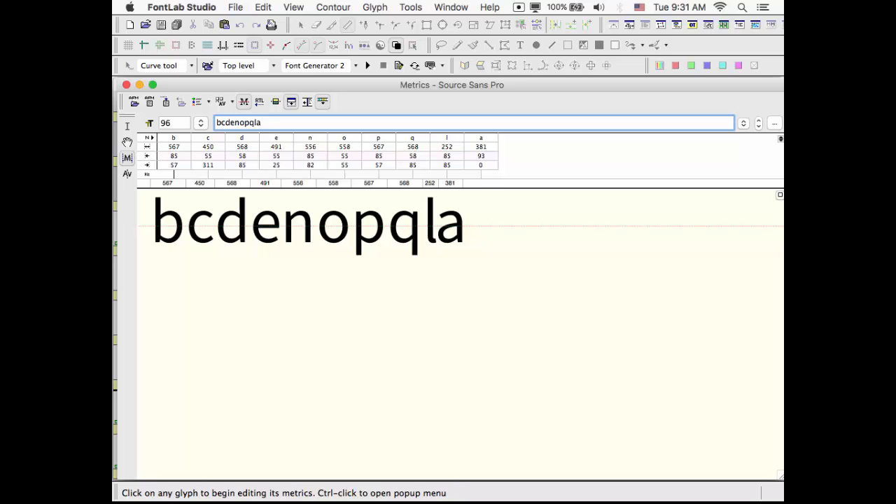
text(fg)
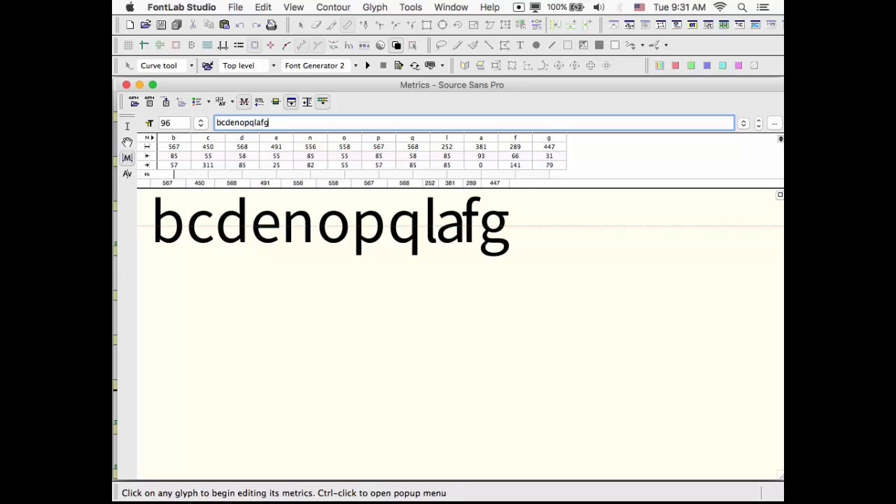
text(hi)
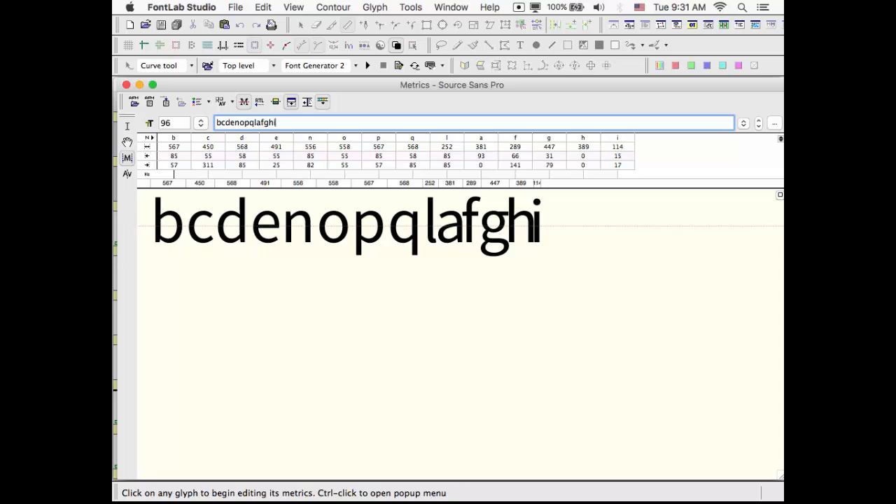
text(j)
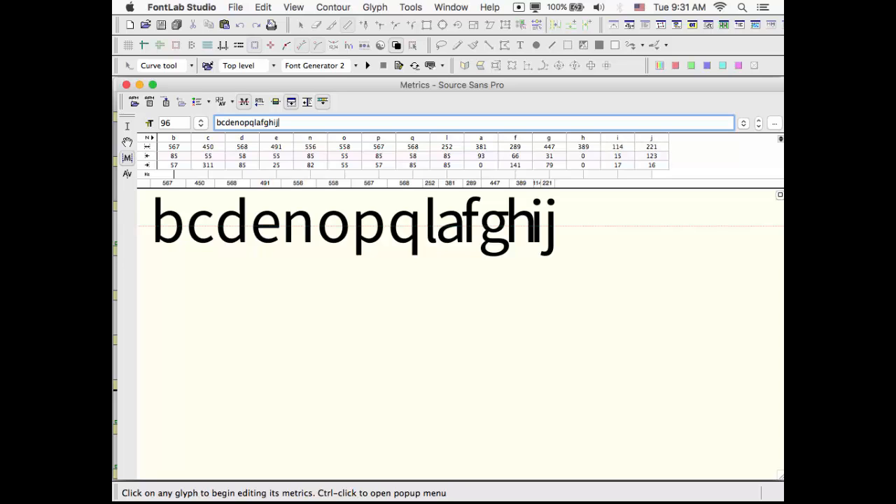
Turn off the measurement line and give the a a right sidebearing of 82 and a left sidebearing of 60
click(455, 229)
click(454, 236)
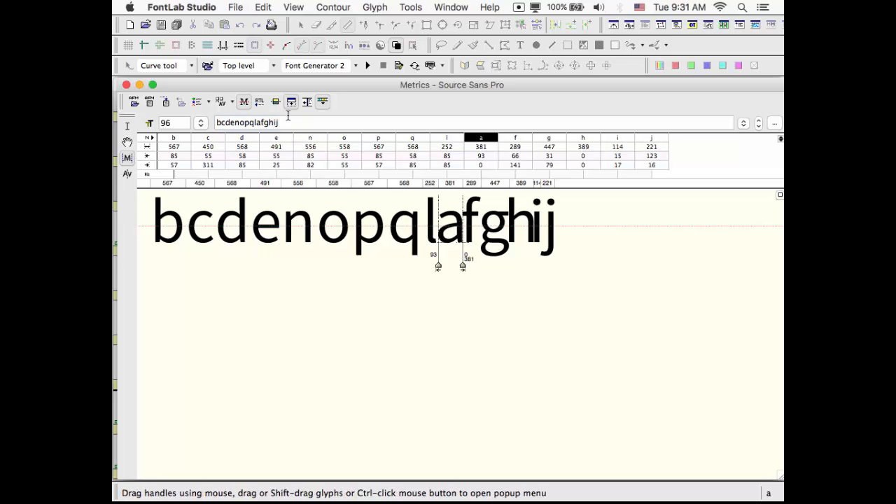
click(245, 103)
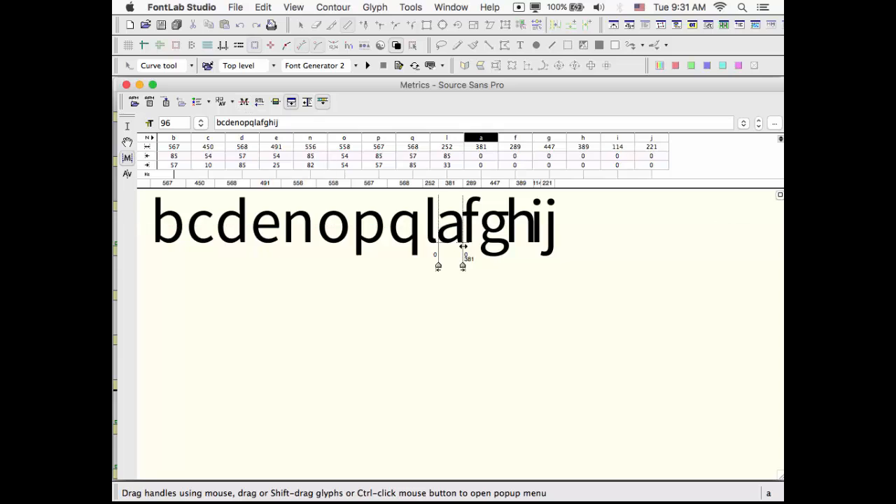
click(482, 165)
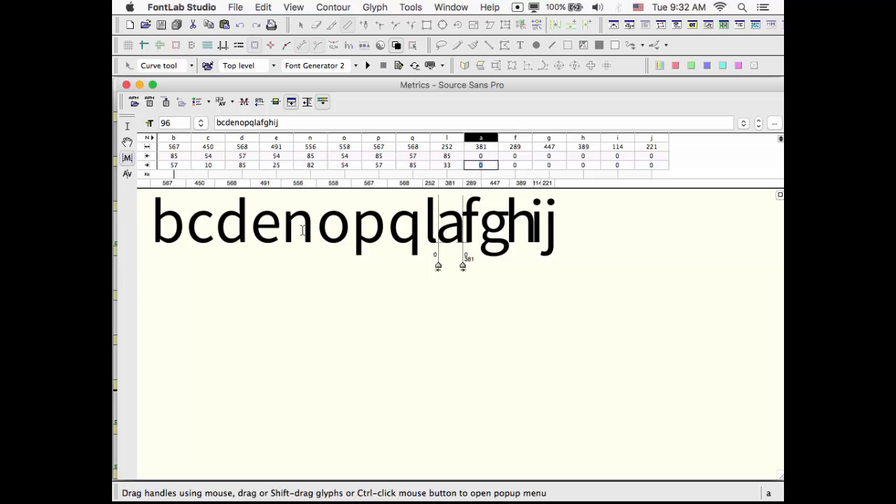
text(82)
key(Return)
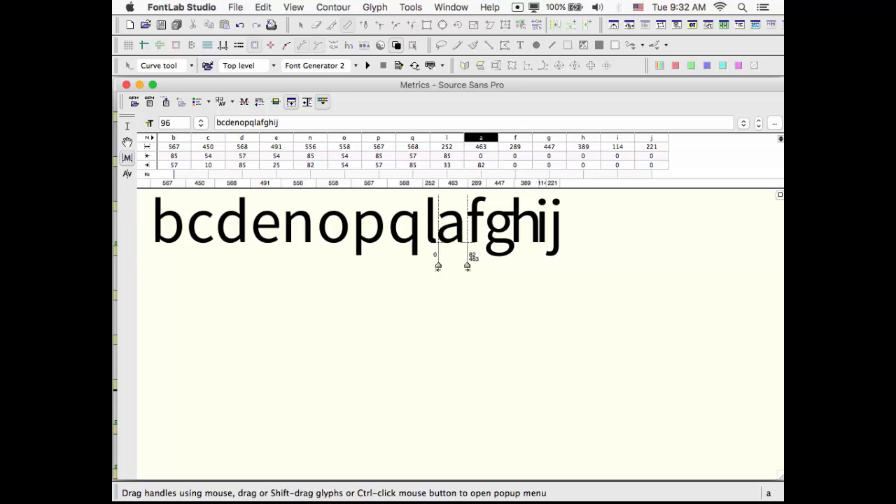
click(481, 156)
text(60)
key(Return)
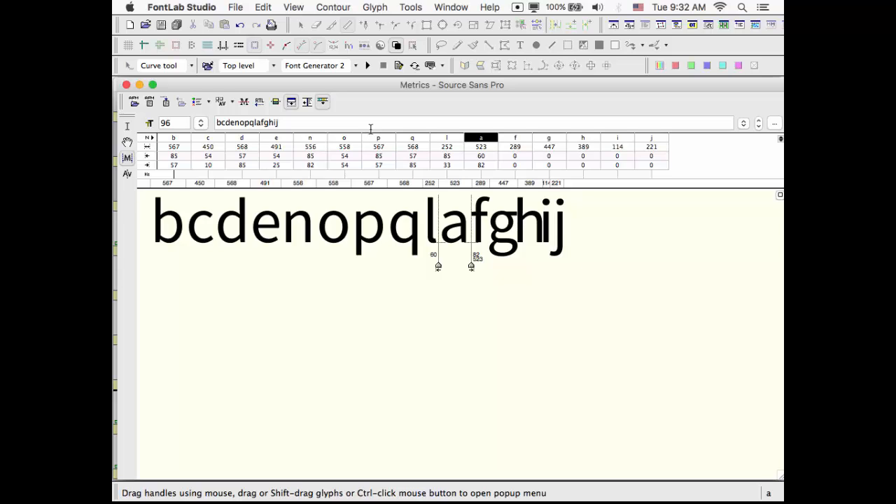
Set the left sidebearing of the f to 15
click(371, 126)
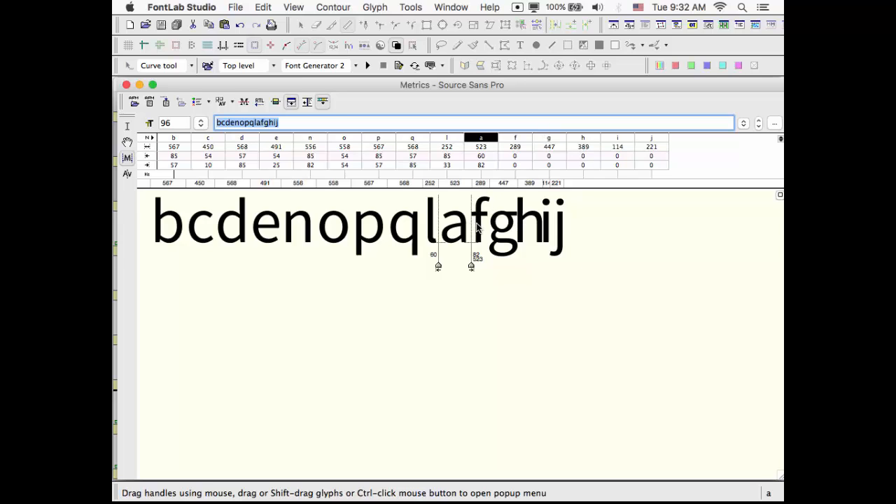
click(476, 226)
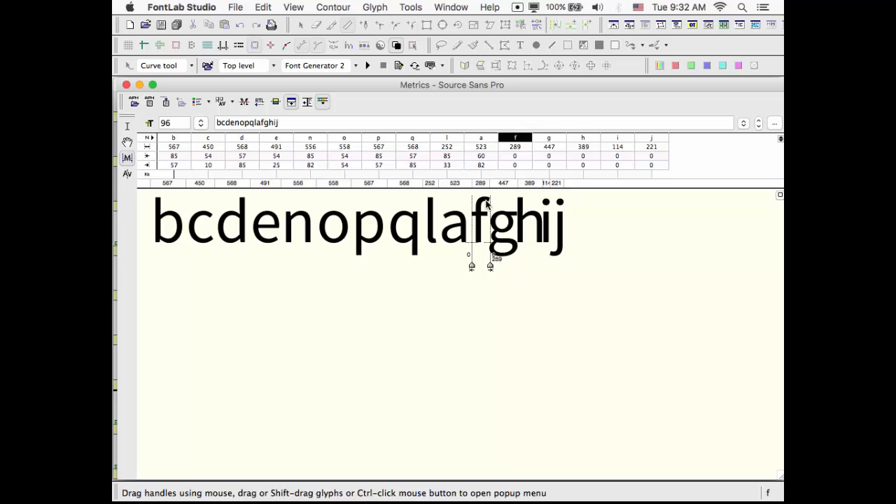
click(516, 156)
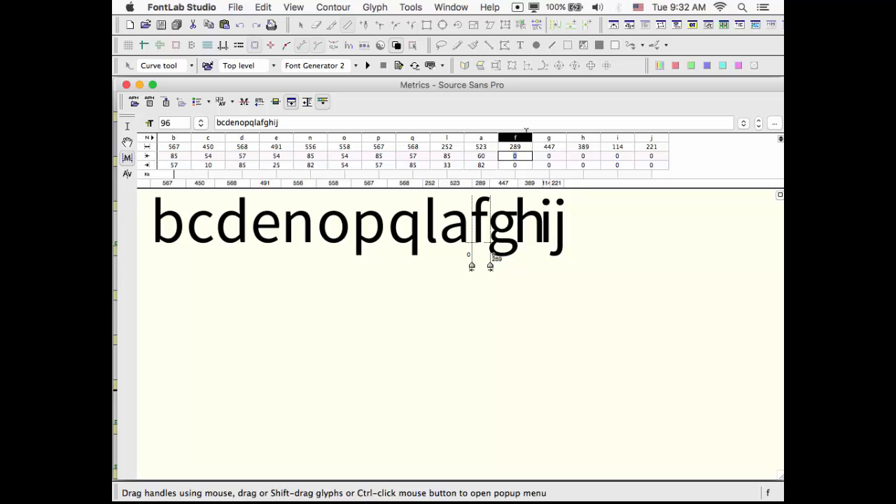
text(15)
key(Return)
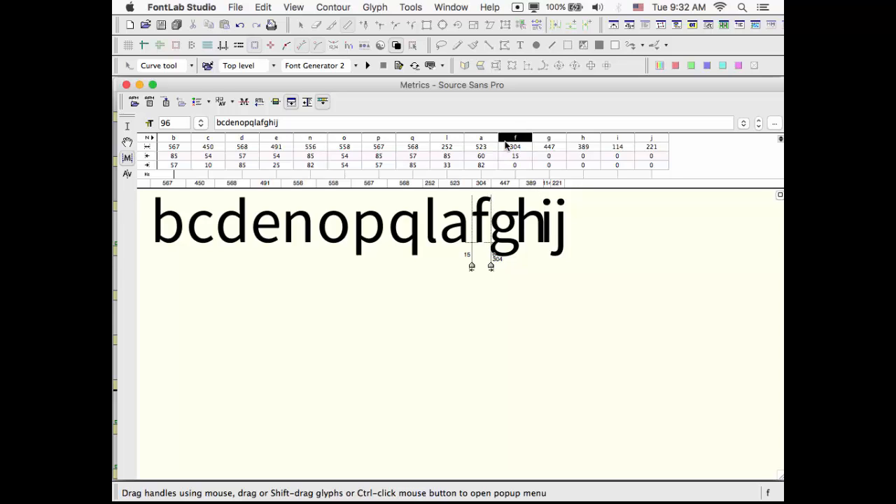
Set the right sidebearing of the f to -20
click(516, 165)
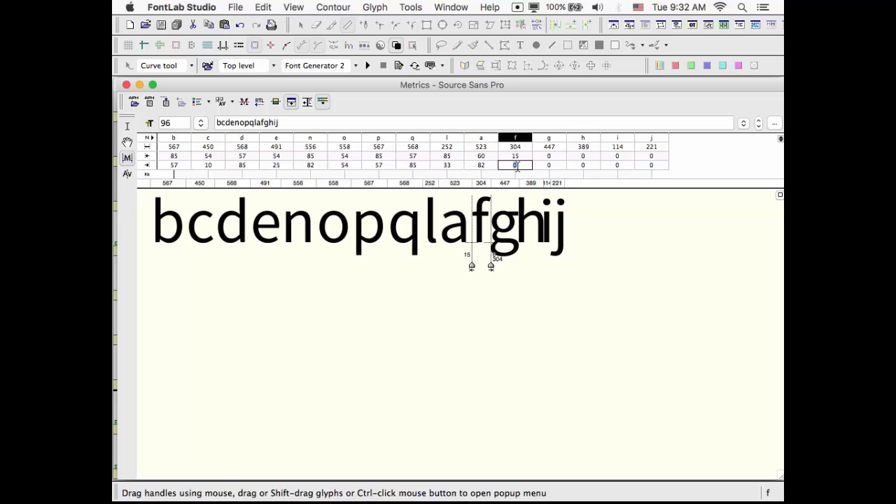
text(-20)
key(Return)
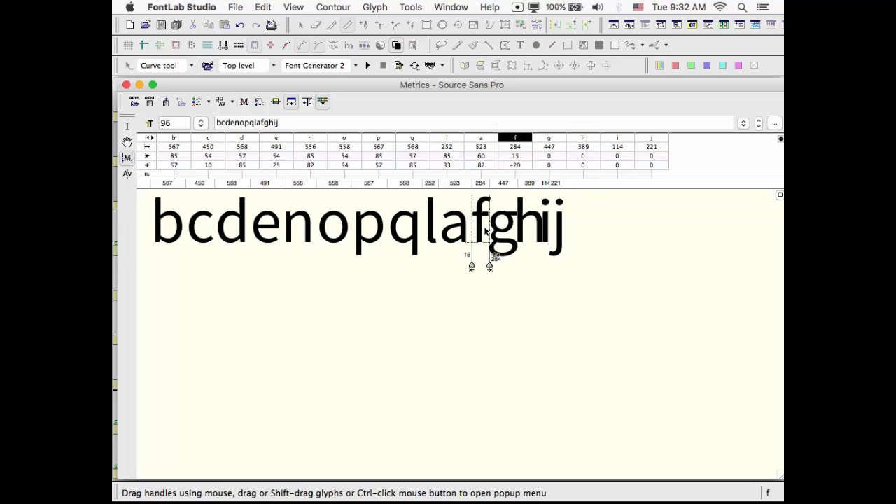
Turn on the horizontal measurement line and set the f's left sidebearing along it to 85, increasing it to 92
click(245, 102)
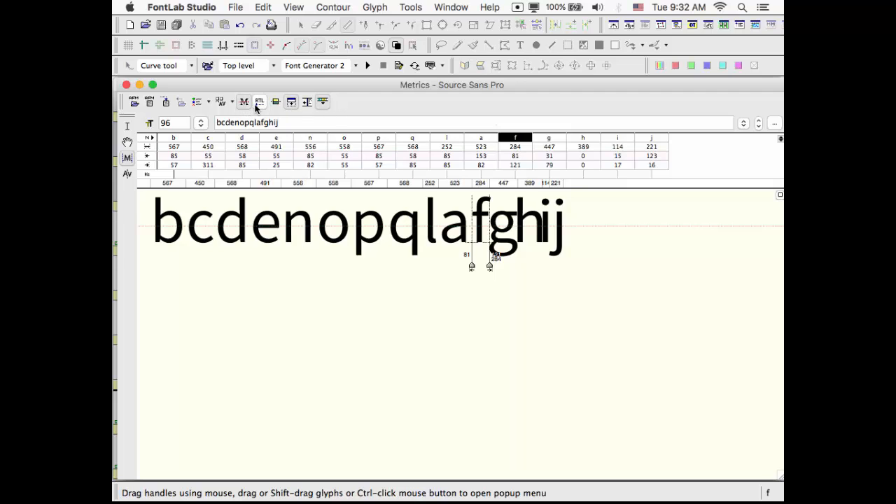
click(522, 157)
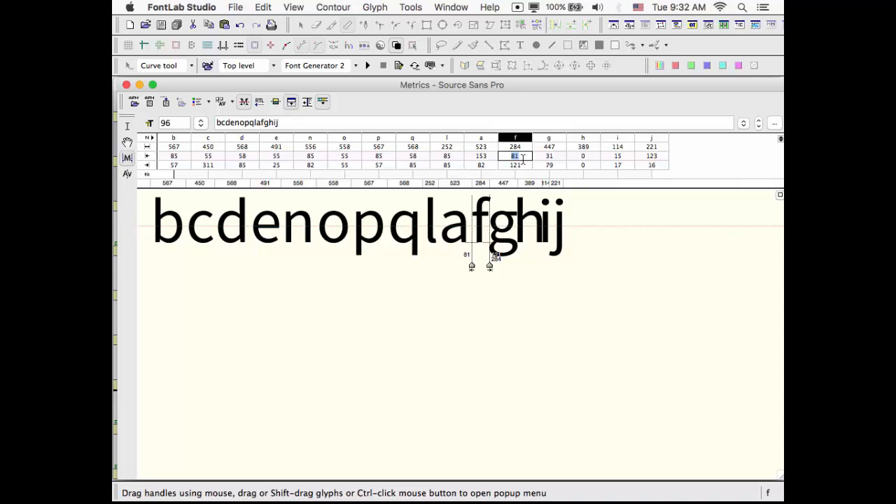
text(85)
key(Return)
click(515, 156)
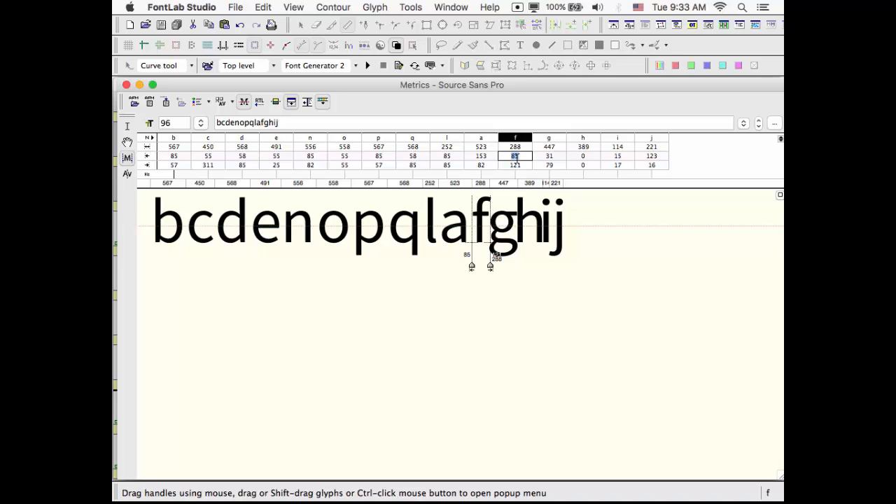
text(92)
key(Return)
Set the f's right sidebearing along the measurement line to 100 and compare its metrics with the line off and on
click(520, 165)
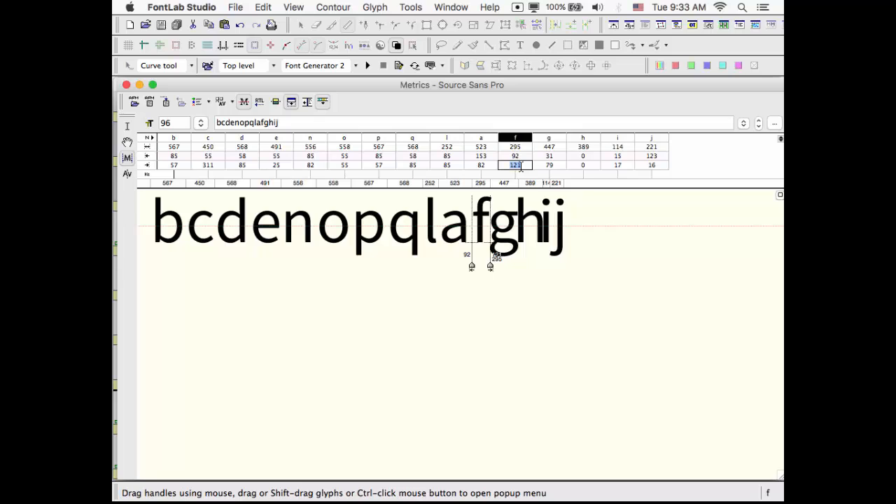
text(100)
key(Return)
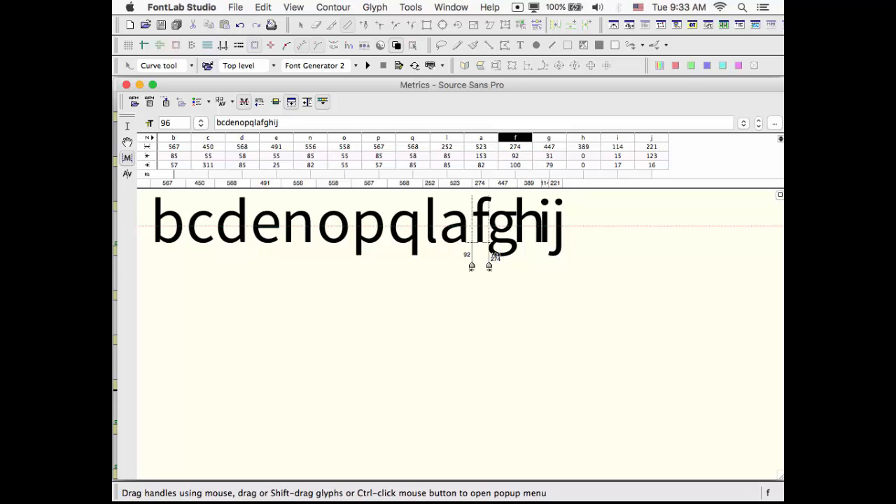
click(245, 103)
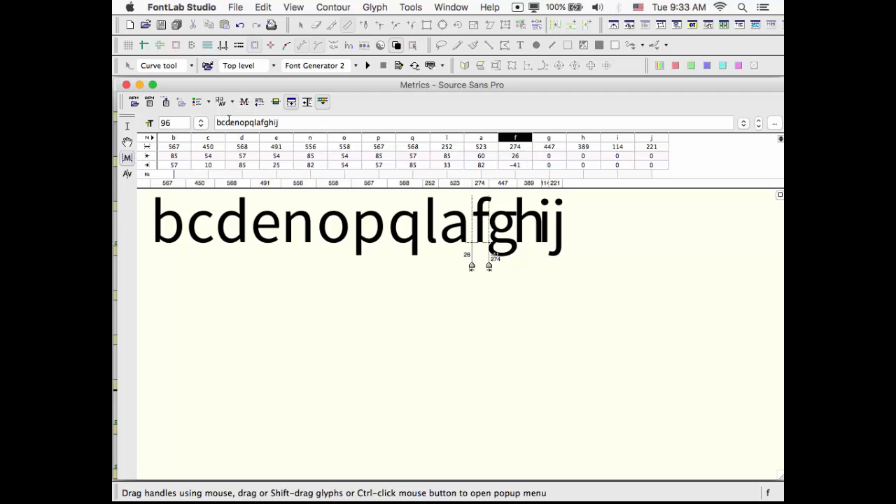
click(245, 102)
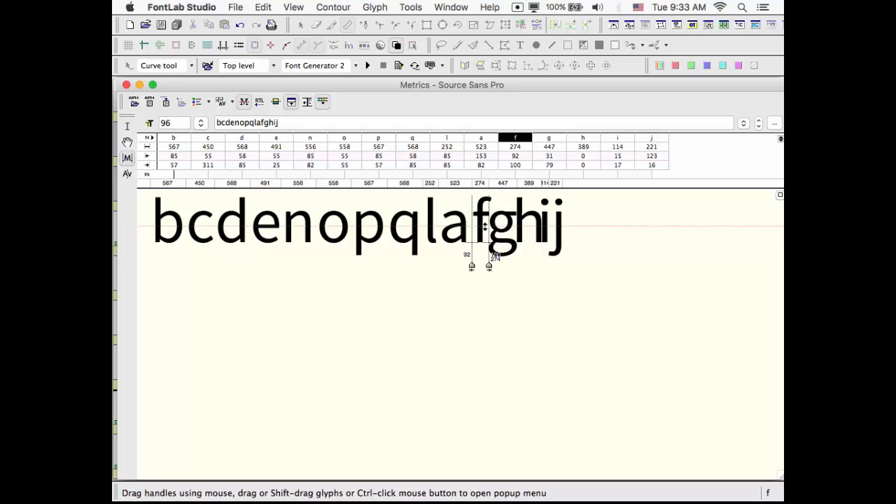
Raise the measurement line to the upper part of the f, set its right sidebearing there to 10, and turn the line off
drag(484, 226, 486, 213)
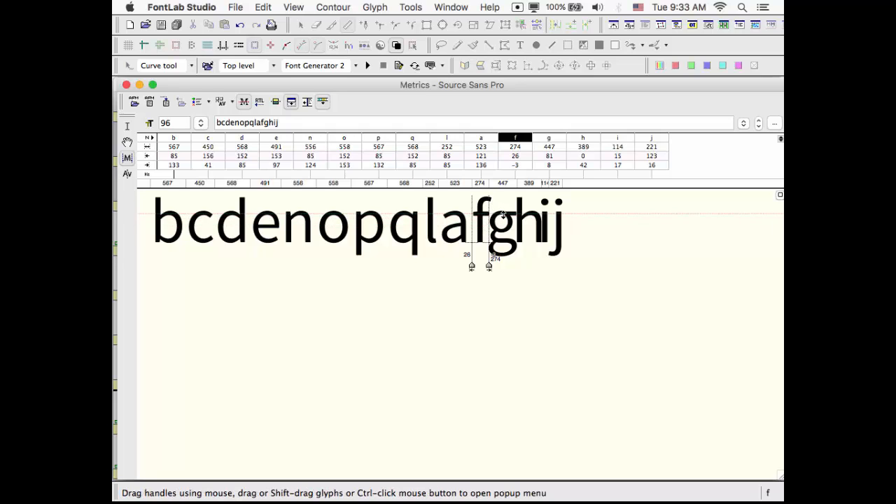
double_click(524, 166)
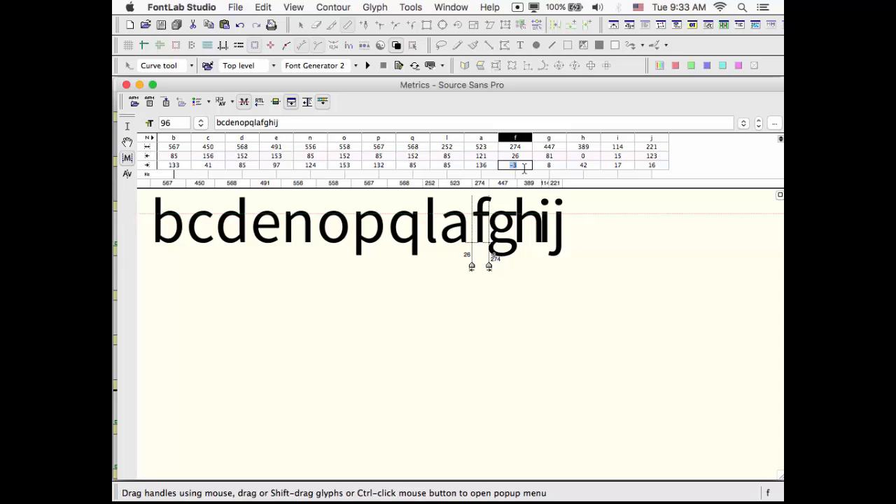
text(10)
key(Return)
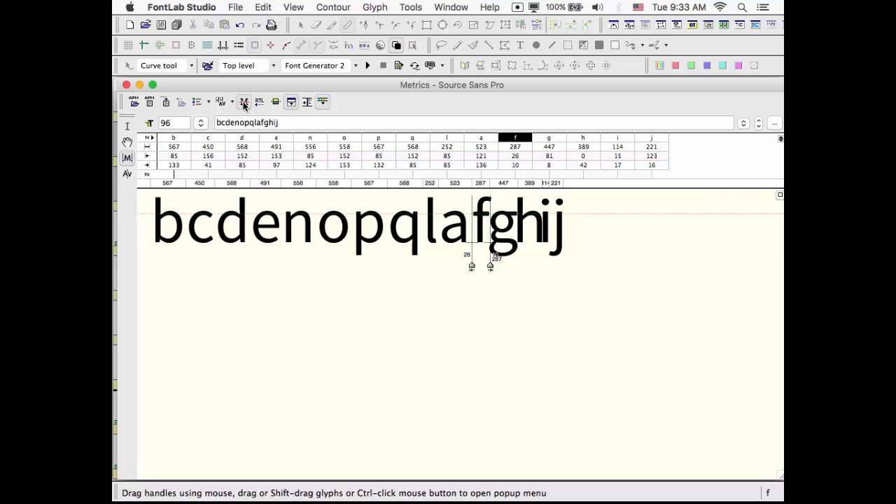
click(244, 101)
Set both the left and right sidebearings of the g to 40
click(499, 234)
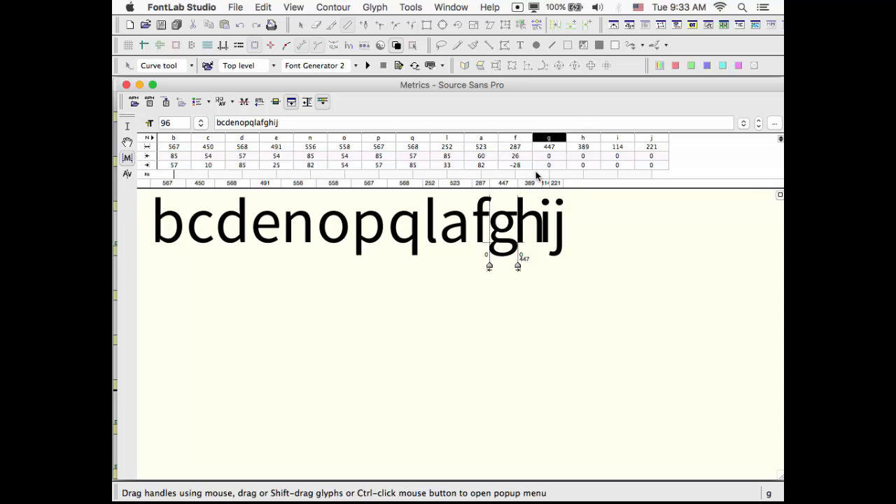
click(550, 157)
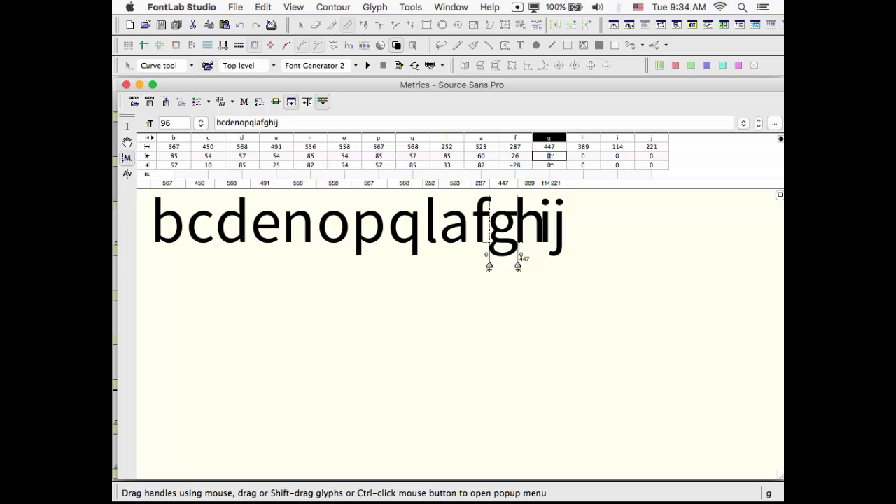
text(40)
key(Return)
text(4)
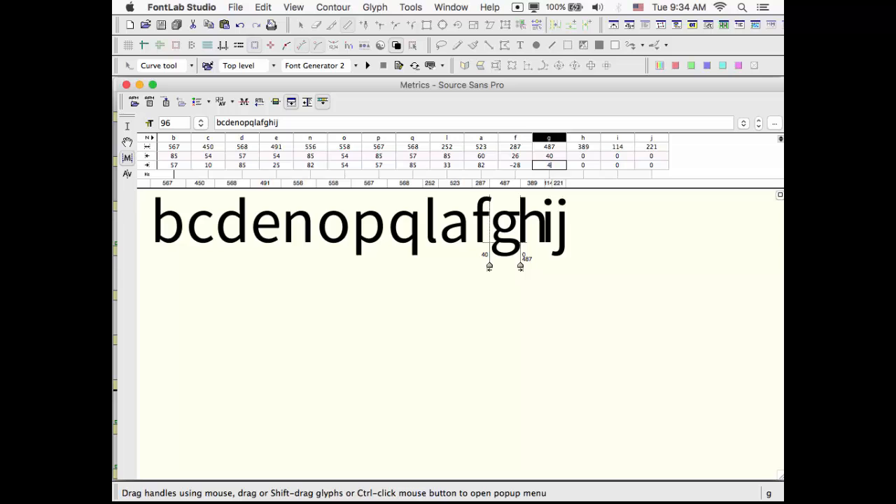
text(0)
key(Return)
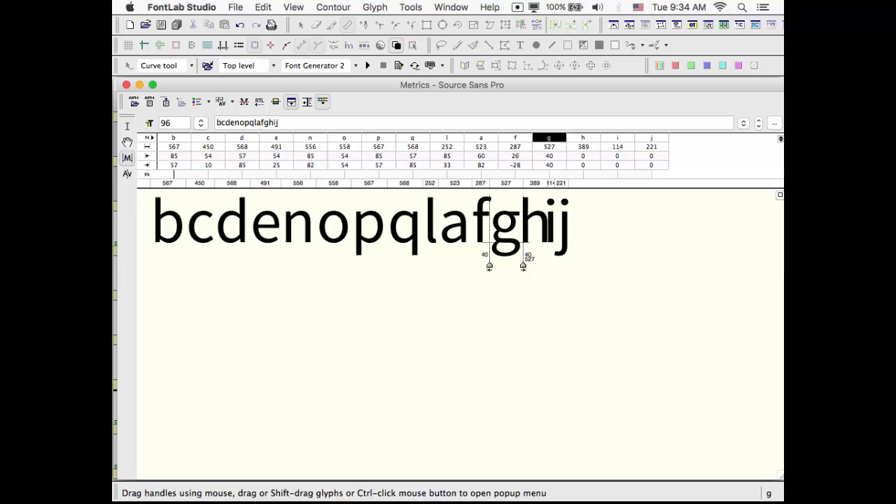
Replace the sample text with nnannfnngnn to test the a, f and g between pairs of n
click(320, 125)
key(super+a)
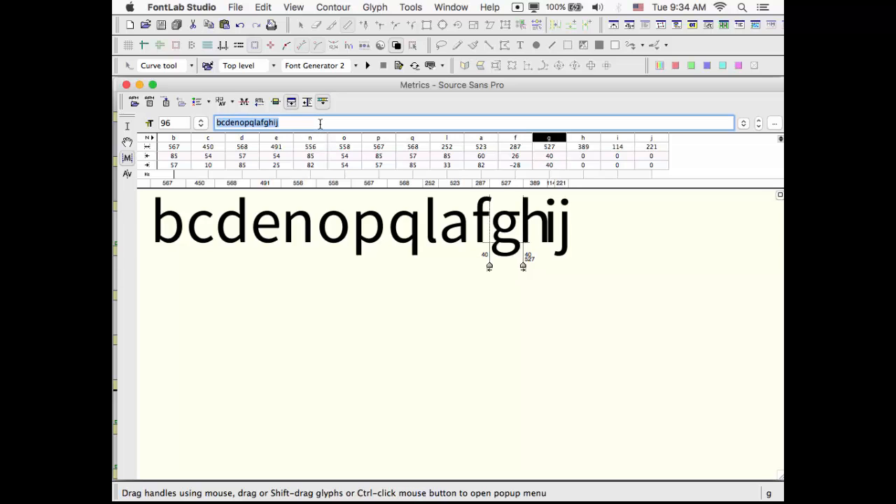
text(nnan)
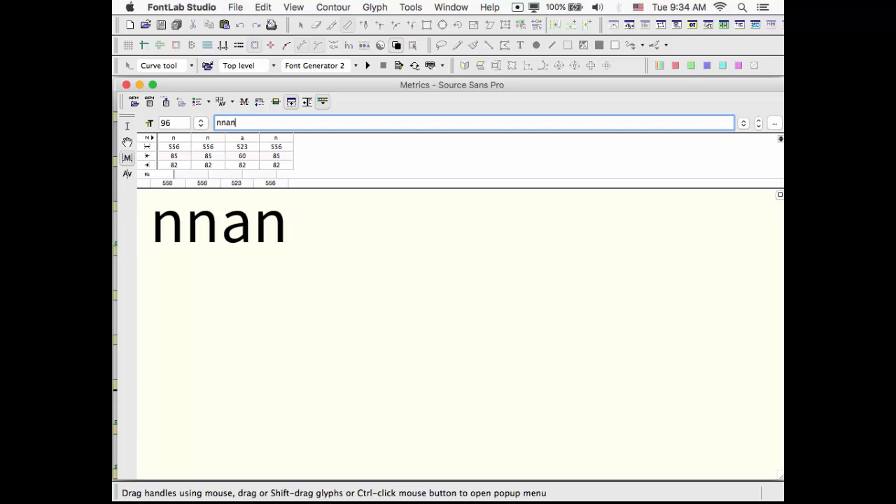
text(n)
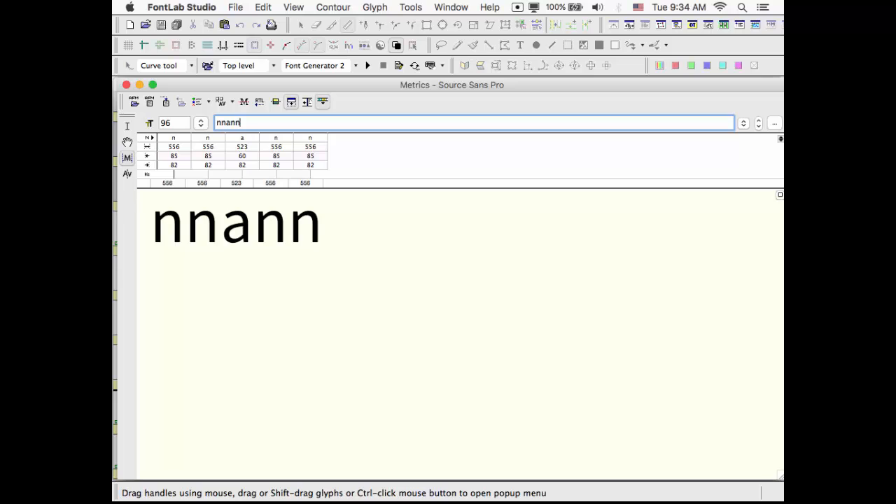
text(fo)
key(BackSpace)
text(n)
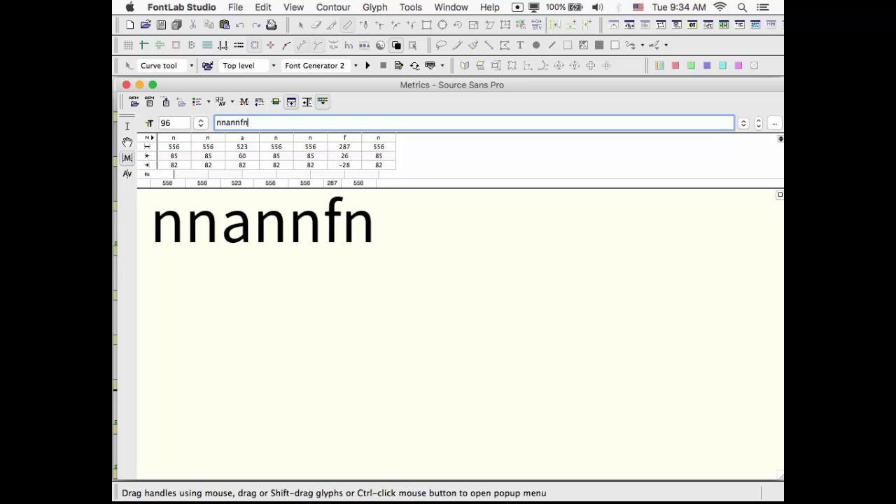
text(ngnn)
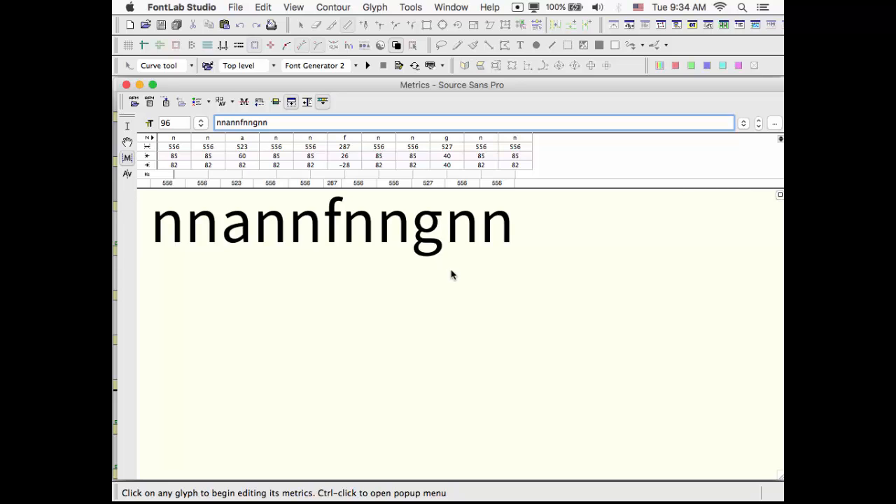
Set the left sidebearing of the a to 55 and deselect it to check the spacing
click(418, 236)
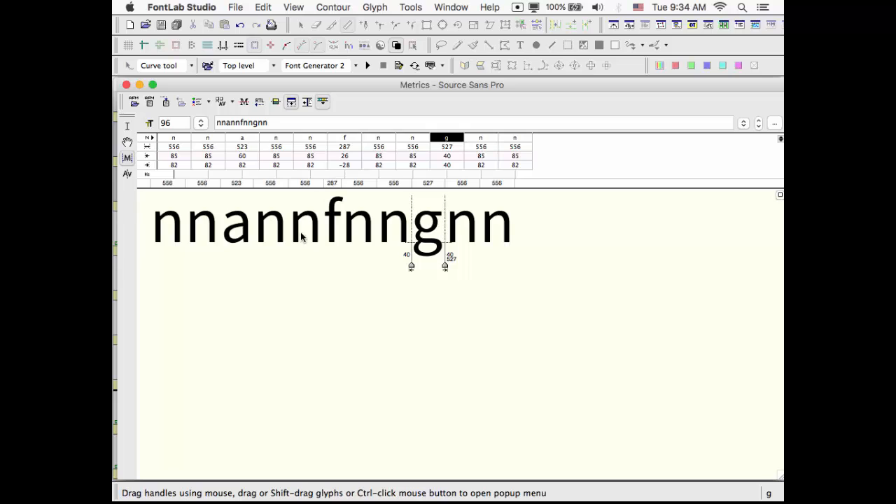
click(233, 238)
click(291, 357)
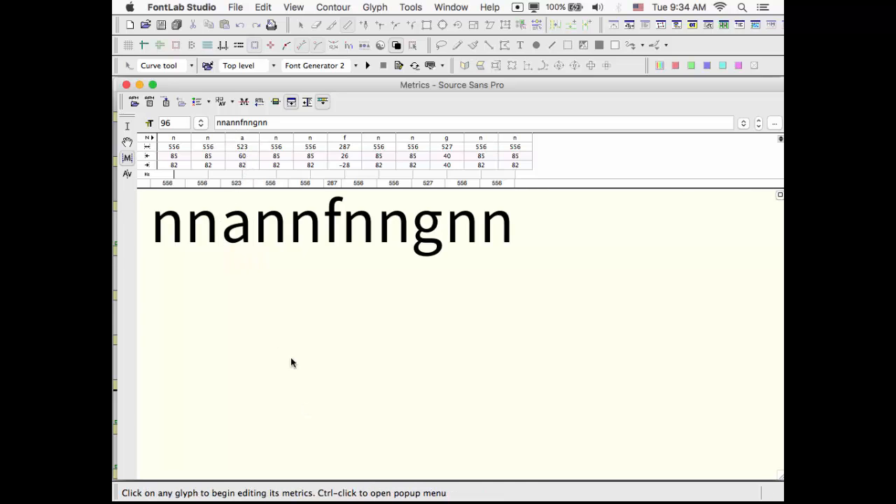
click(245, 157)
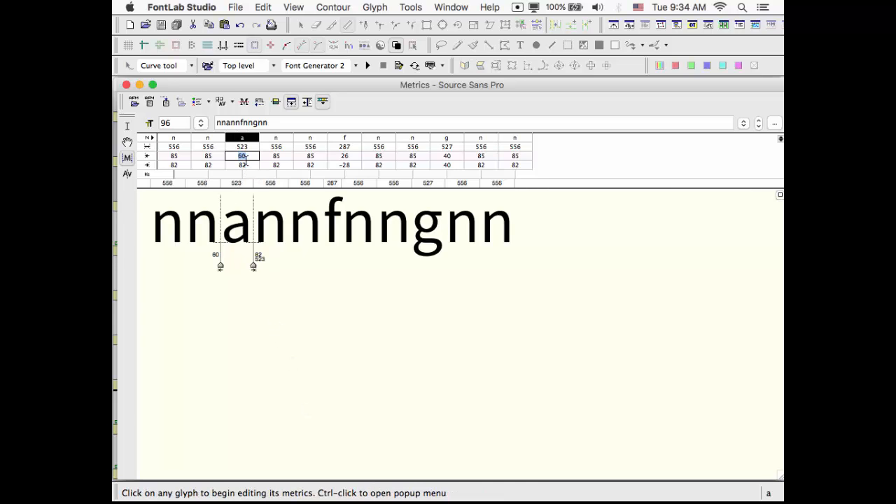
text(55)
key(Return)
click(474, 348)
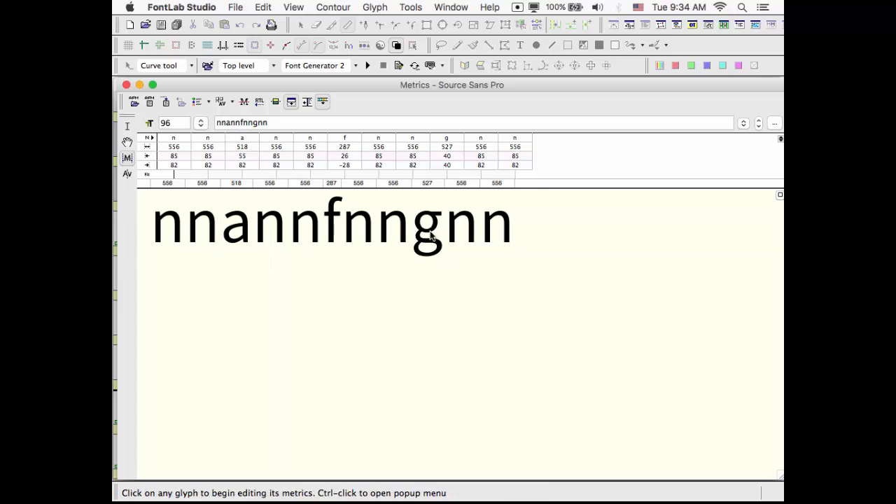
Set the right sidebearing of the g to 25 and deselect it to check the spacing
click(427, 218)
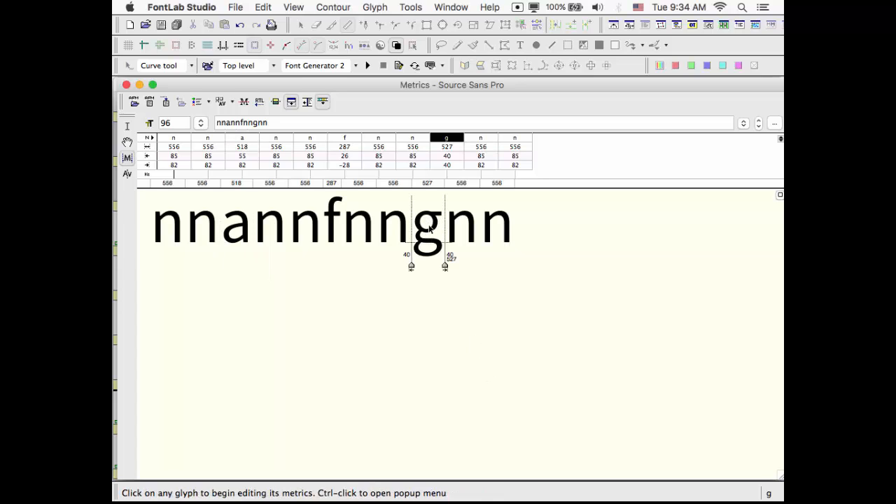
click(455, 156)
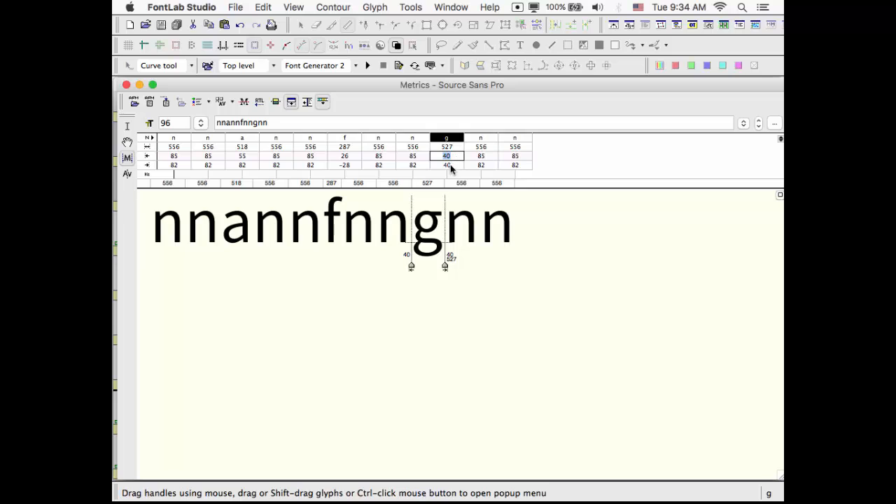
click(453, 191)
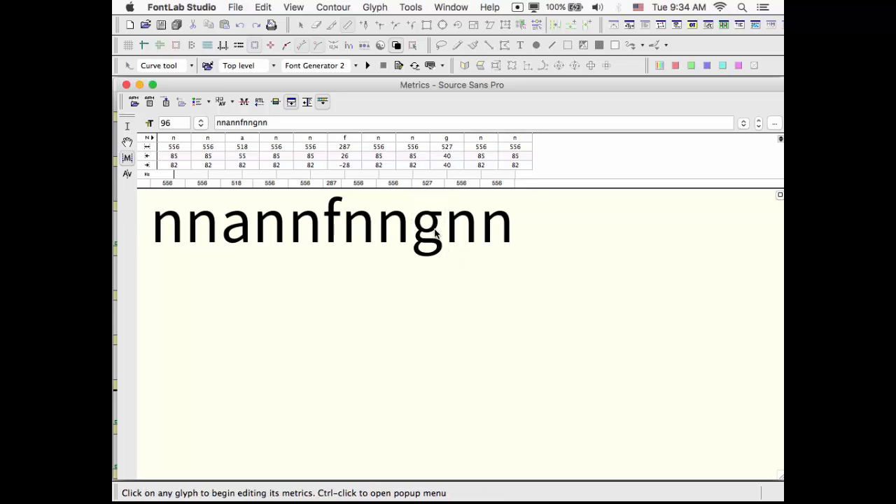
click(450, 166)
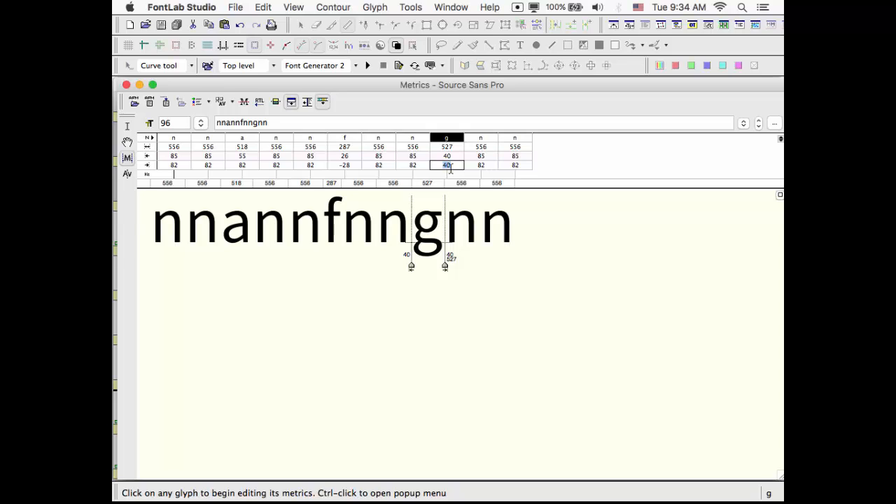
text(25)
key(Return)
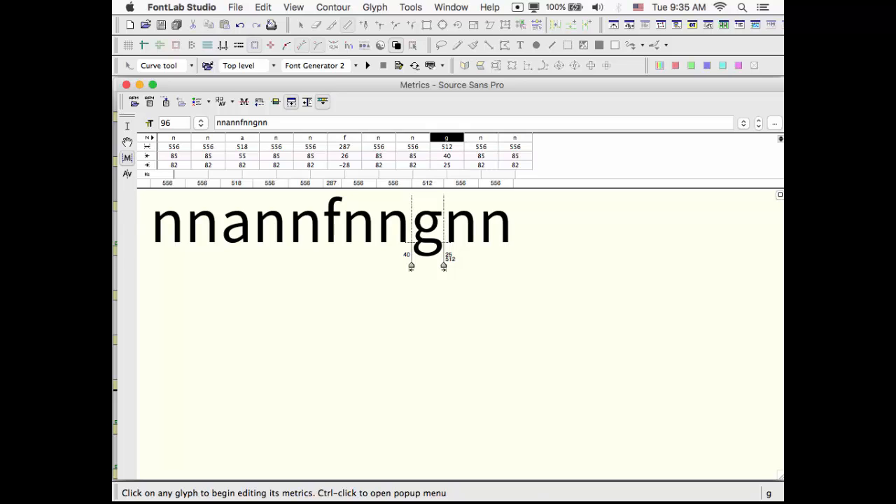
click(472, 321)
Replace the sample text with nnannooaoo to test the a between pairs of n and pairs of o
click(303, 123)
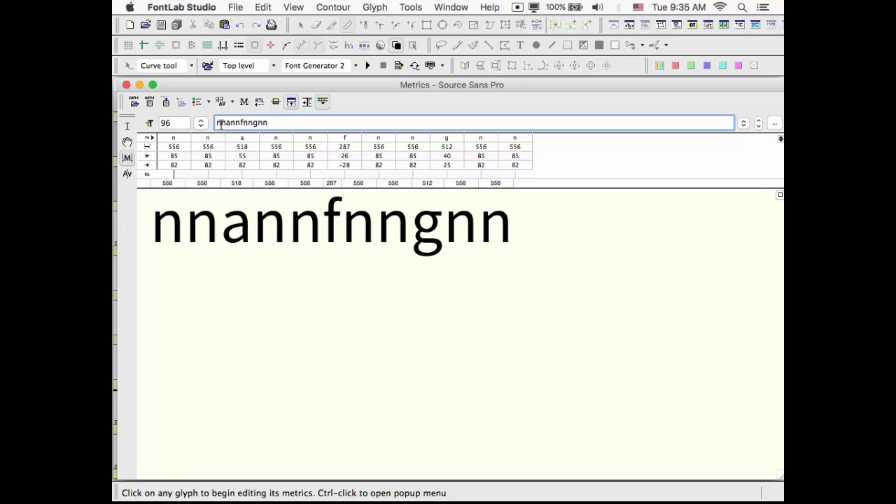
drag(223, 123, 215, 123)
click(259, 126)
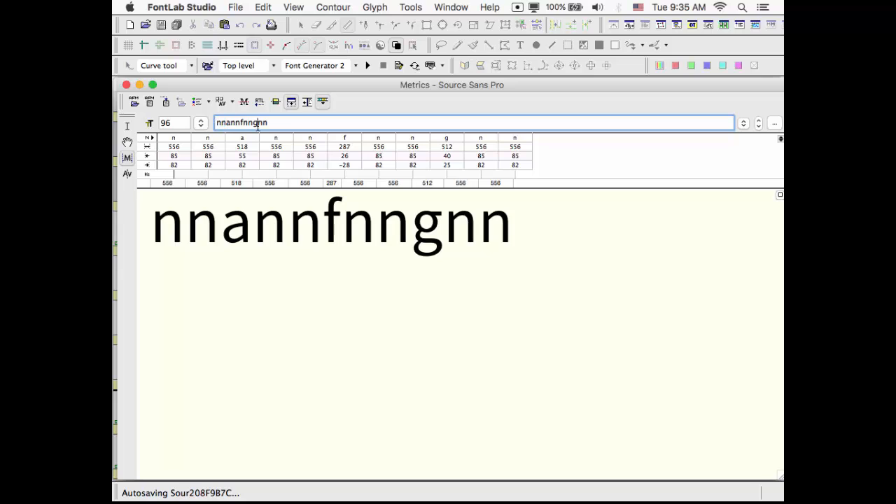
double_click(262, 128)
text(nn)
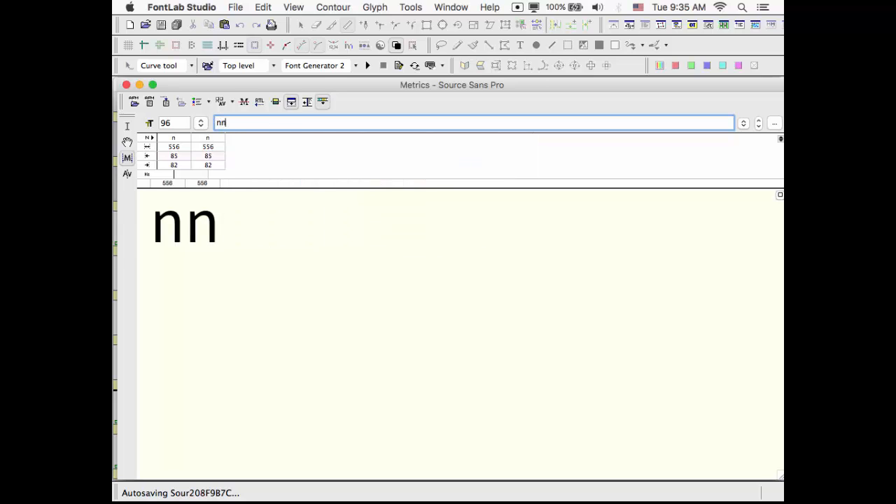
key(BackSpace)
key(BackSpace)
text(nnan)
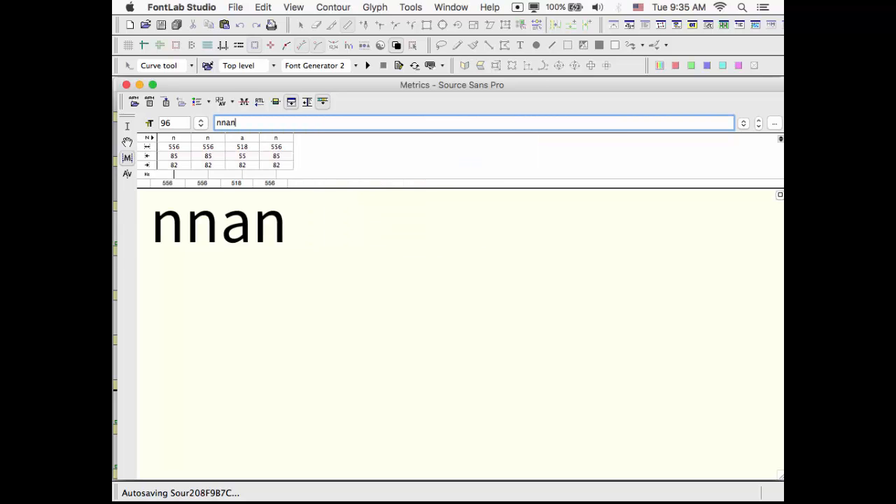
text(noo)
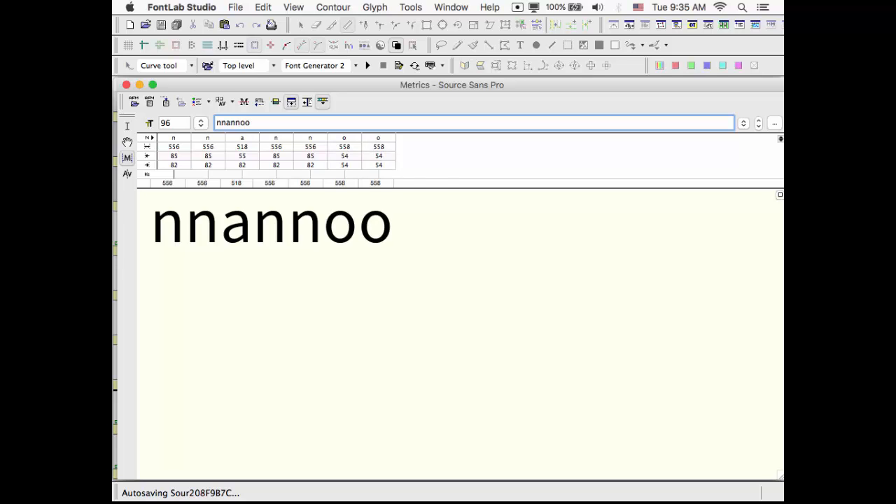
text(aoo)
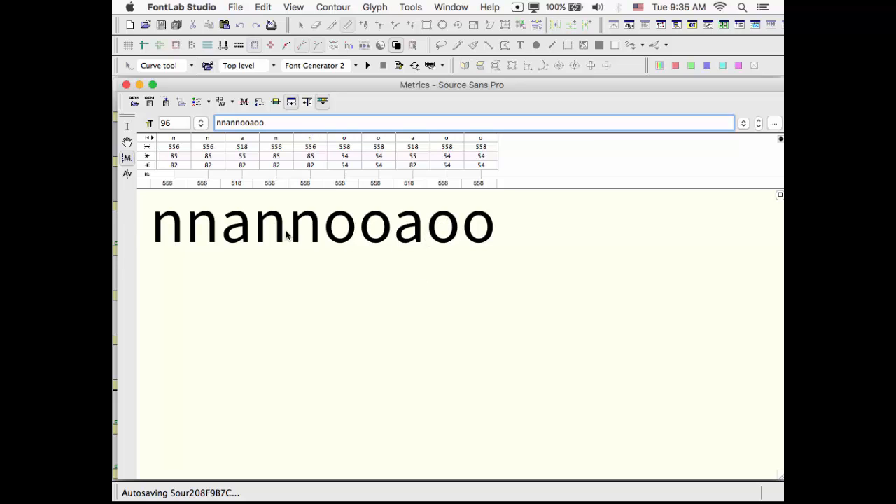
Set the right sidebearing of the n to 80
click(244, 235)
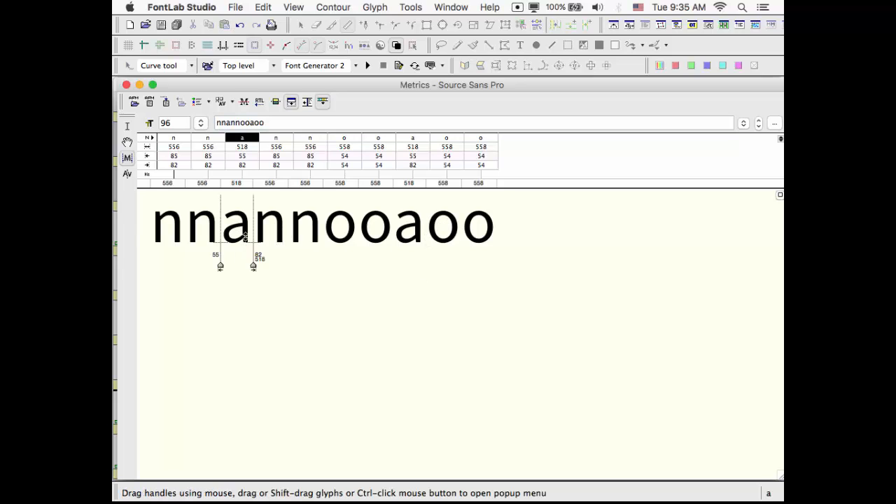
click(270, 239)
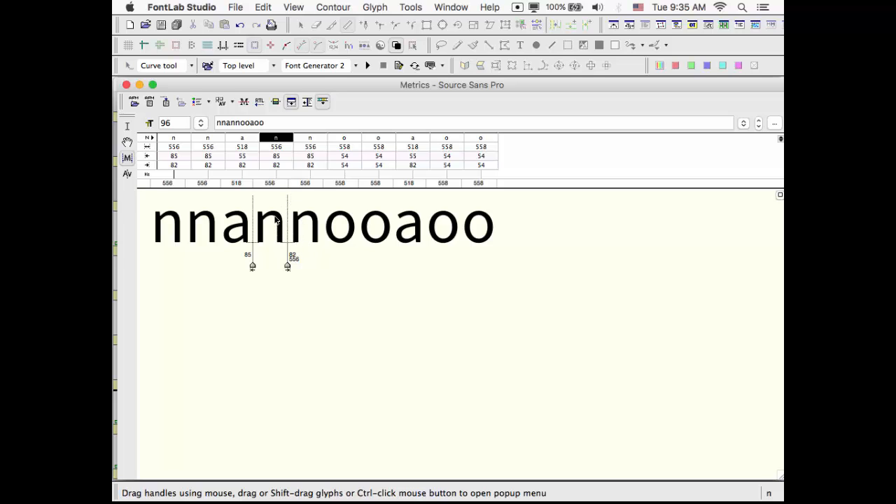
click(276, 167)
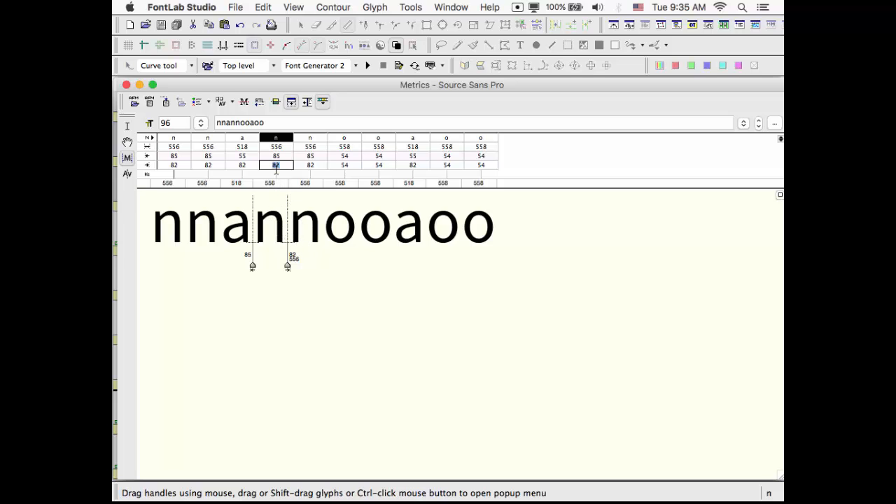
text(80)
key(Return)
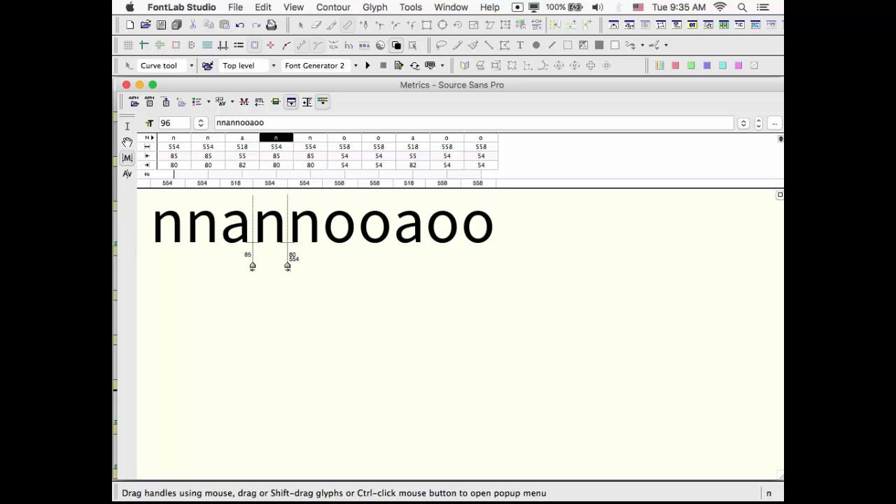
Set the right sidebearing of the a to 80 and deselect it to check the spacing
click(242, 165)
text(80)
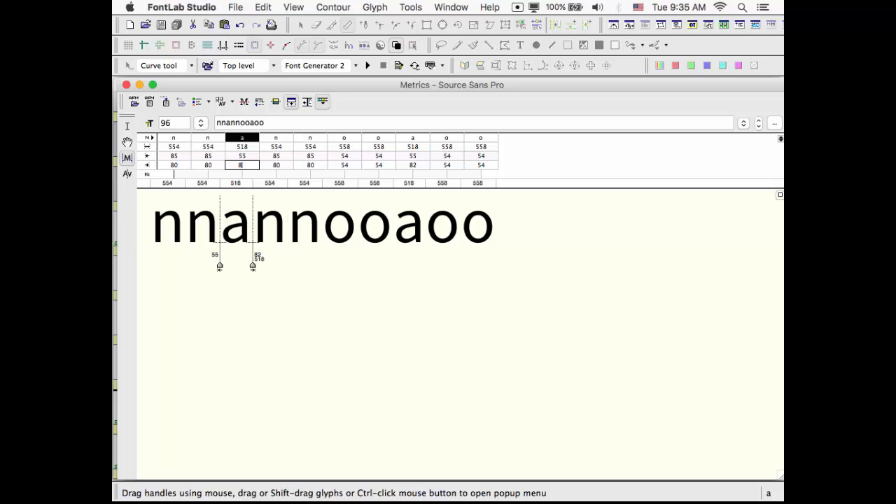
key(Return)
click(301, 269)
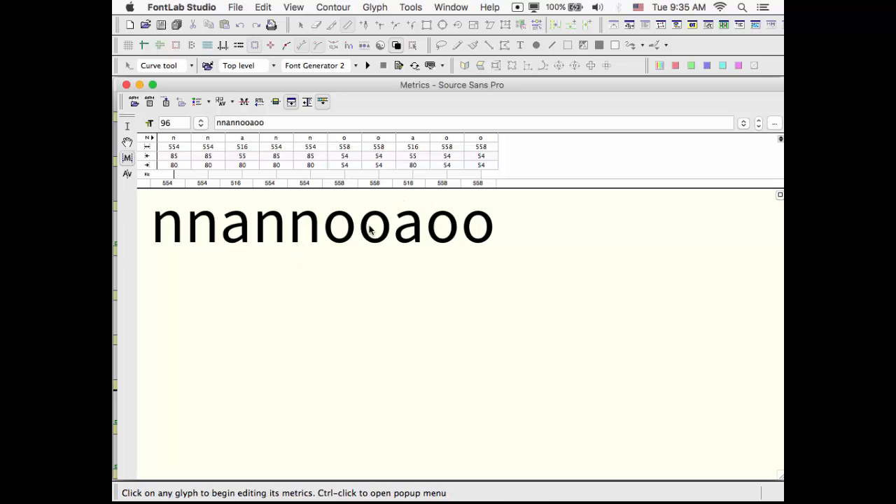
Close the metrics window to return to the Source Sans Pro glyph grid
double_click(277, 122)
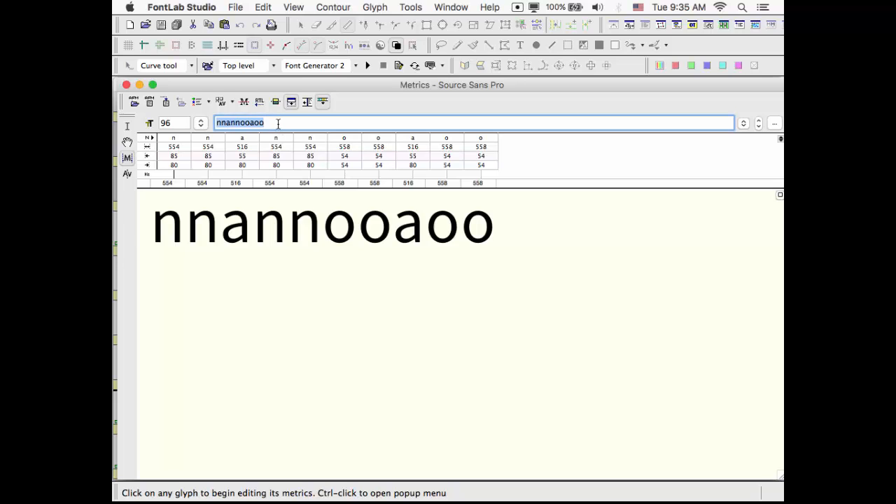
click(126, 84)
click(494, 396)
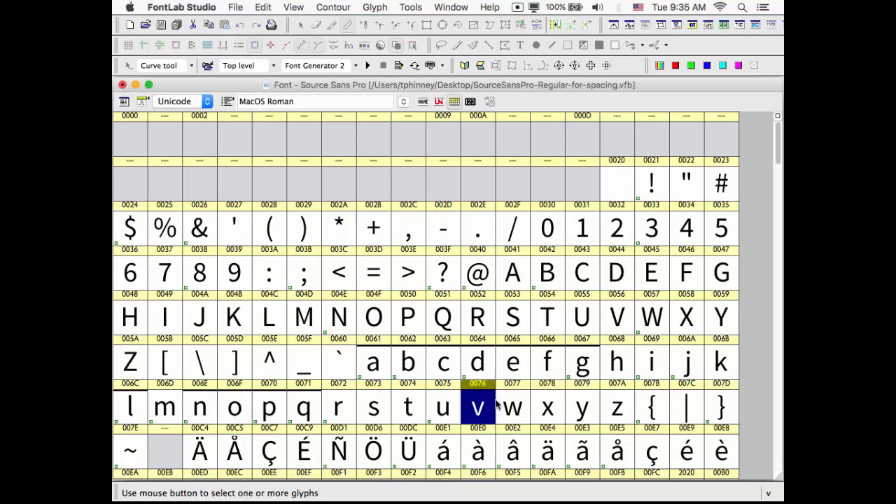
Select the lowercase glyphs h to k, m to o and r to z and show them in a new metrics window
click(340, 409)
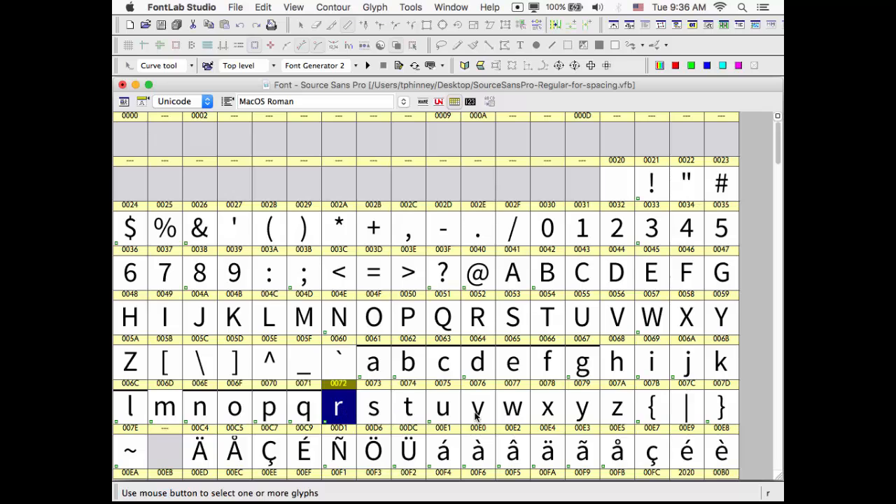
shift+click(619, 413)
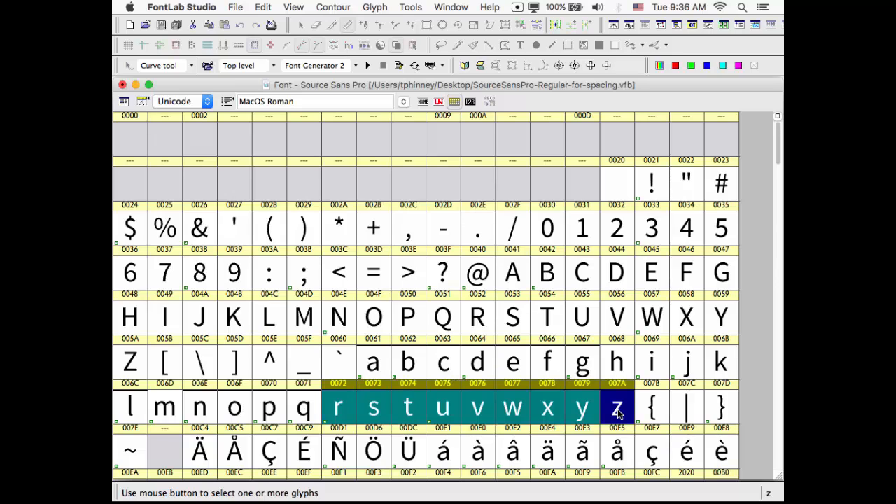
super+click(200, 410)
super+click(221, 410)
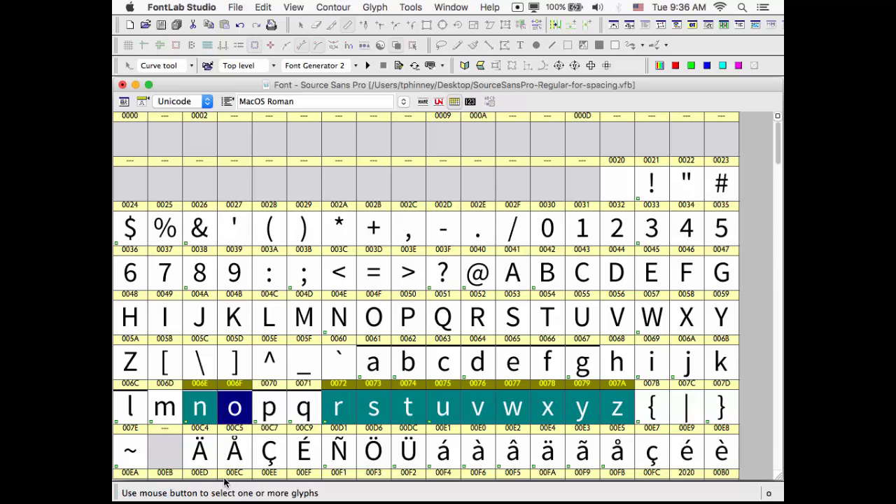
super+click(173, 412)
super+click(618, 368)
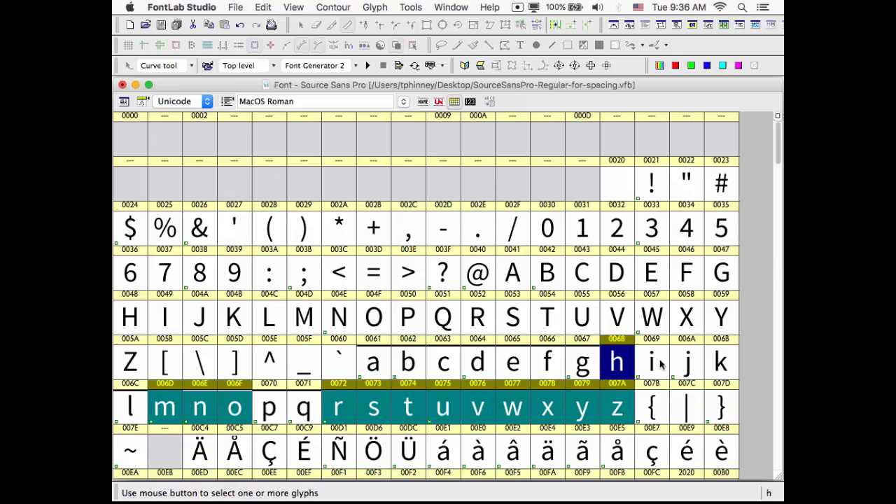
super+click(662, 365)
super+click(691, 367)
super+click(721, 365)
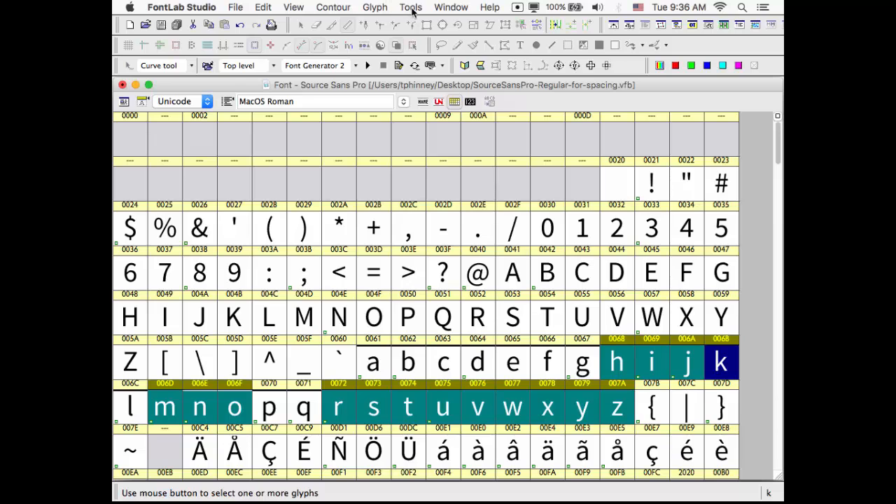
click(450, 7)
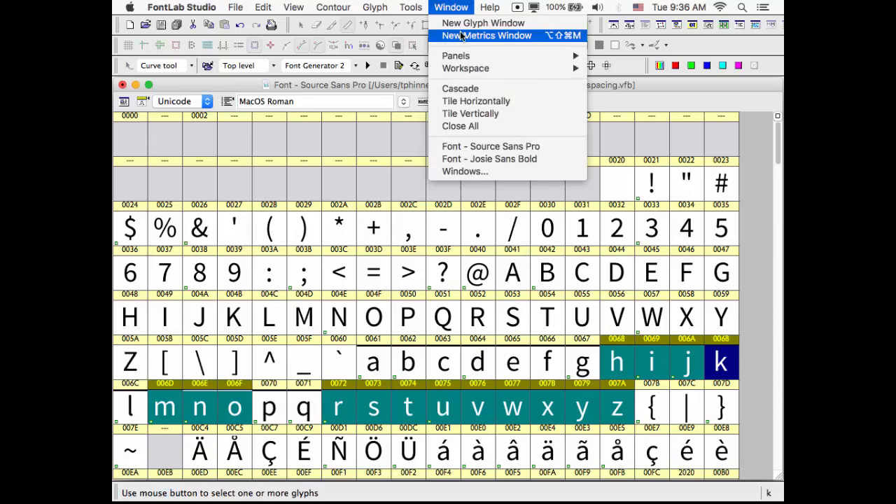
click(461, 36)
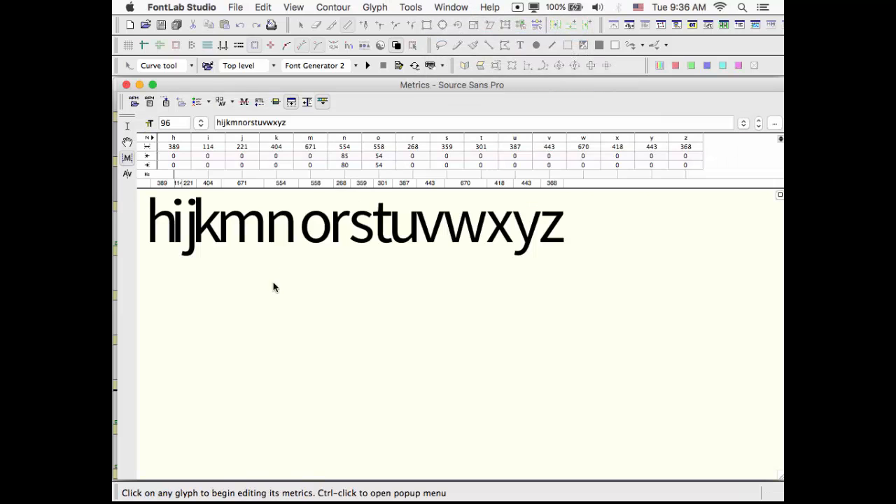
Set the left sidebearing of the r to 85 and its right sidebearing to 5
click(287, 228)
click(339, 223)
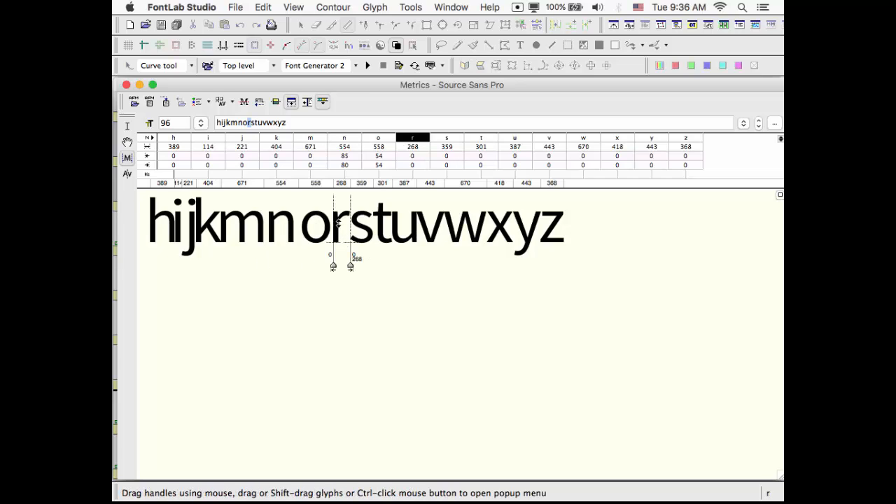
click(413, 155)
text(85)
key(Return)
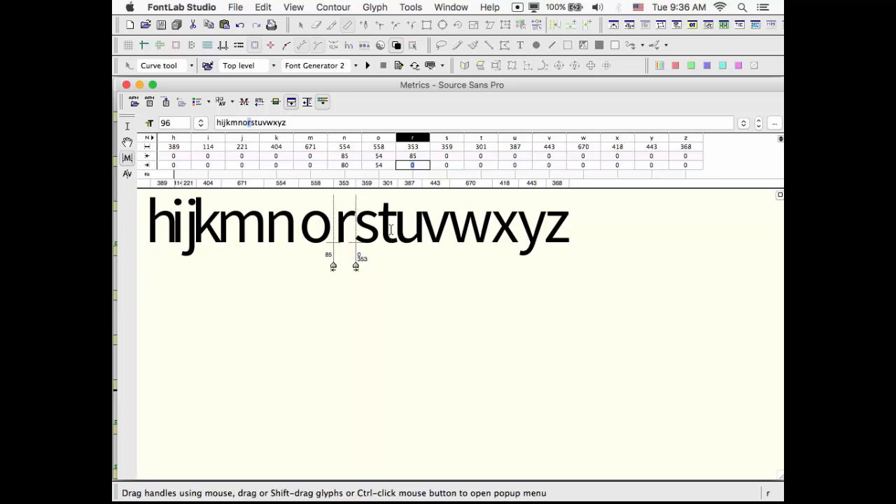
text(5)
key(Return)
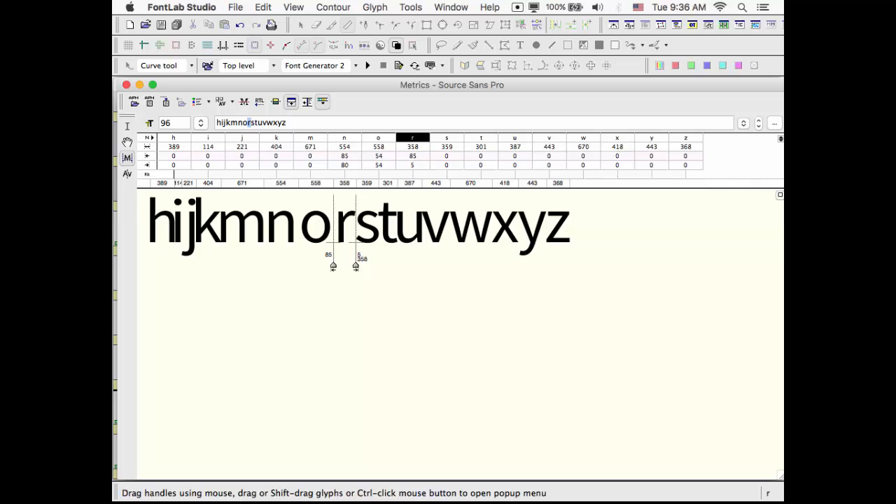
Set the left sidebearing of the u to 80 and its right sidebearing to 85
click(375, 235)
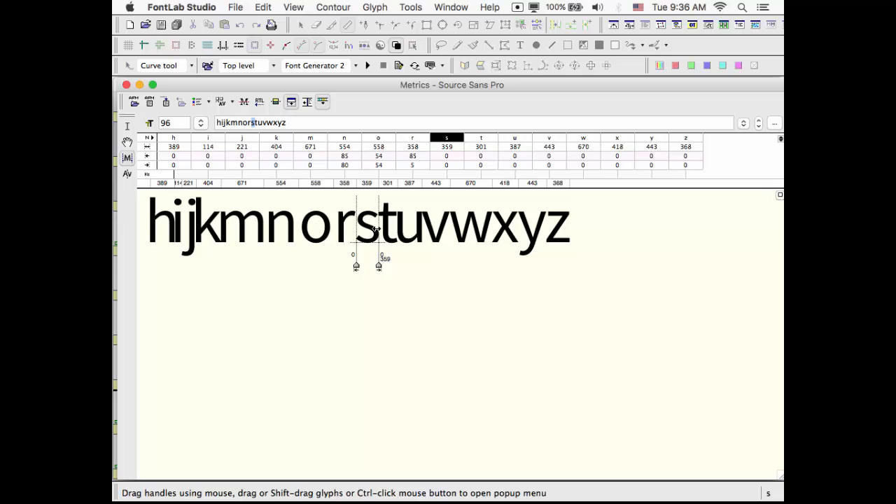
click(413, 238)
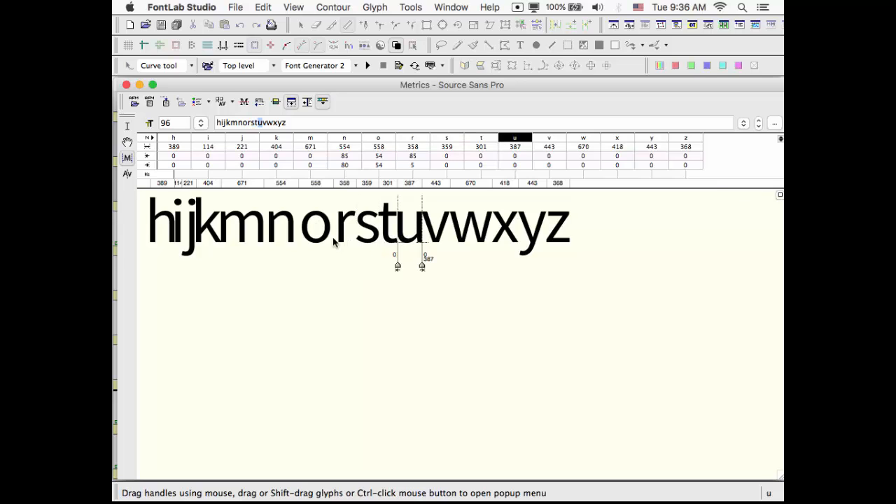
double_click(526, 157)
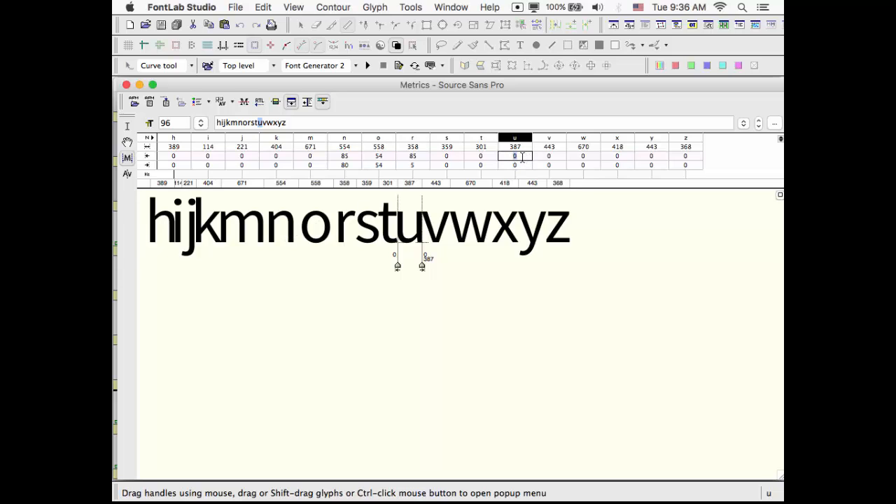
click(287, 226)
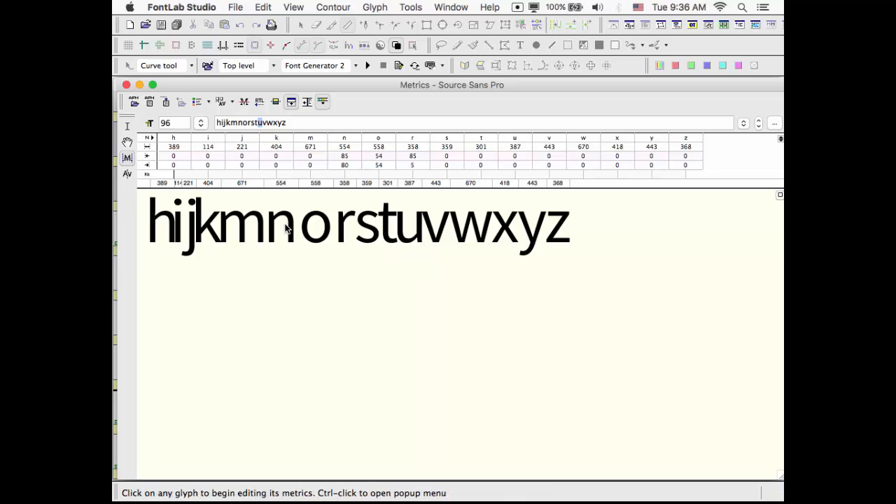
double_click(527, 158)
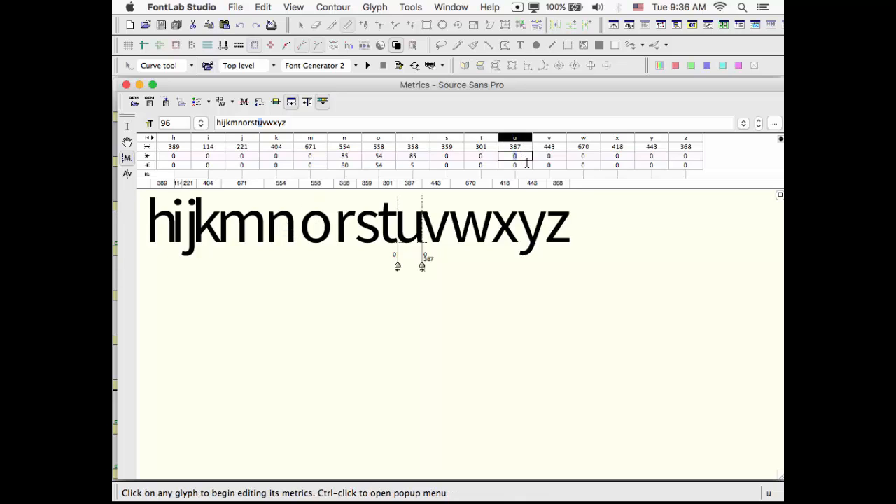
text(80)
key(Return)
text(85)
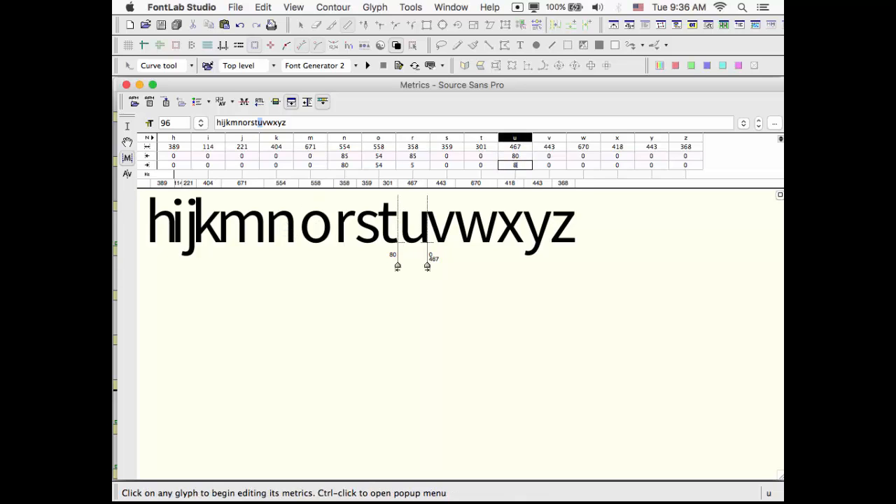
key(Return)
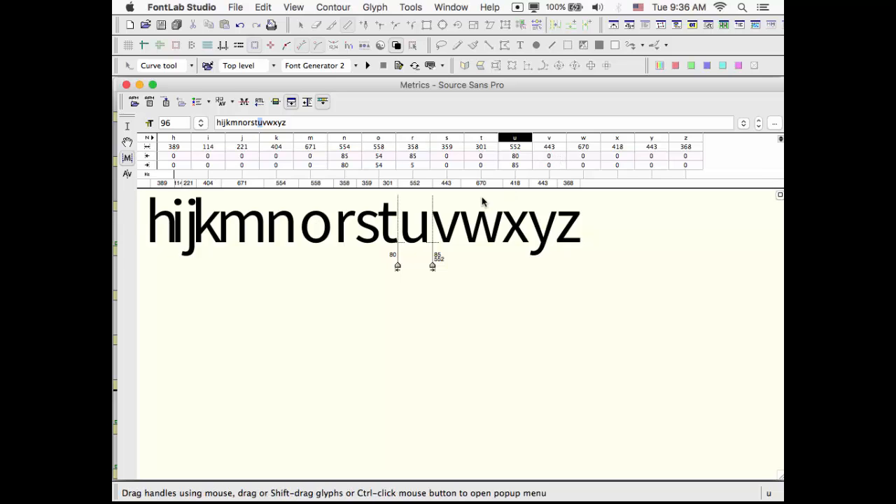
Select v, w, x, y and z one after another to examine their shapes and sidebearings
click(443, 233)
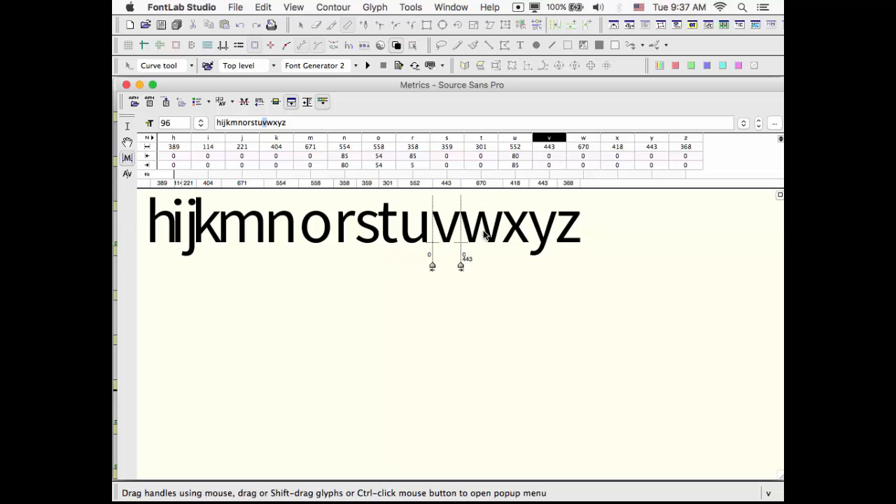
click(489, 229)
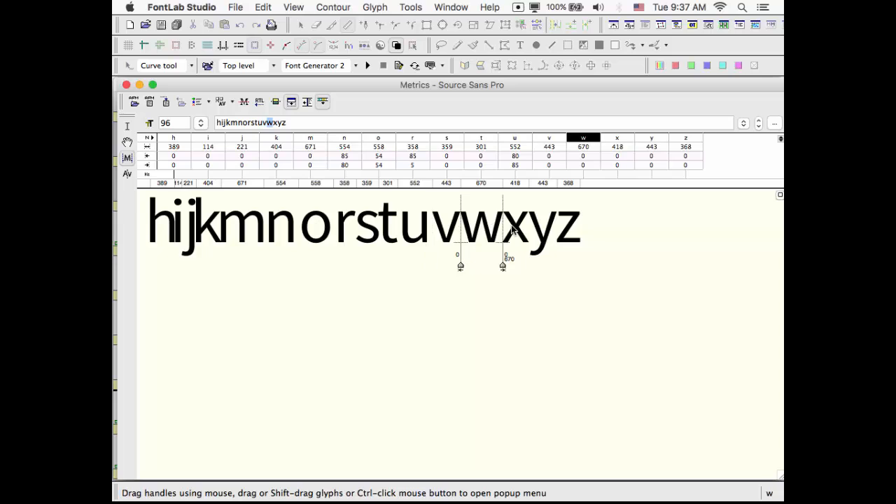
click(511, 229)
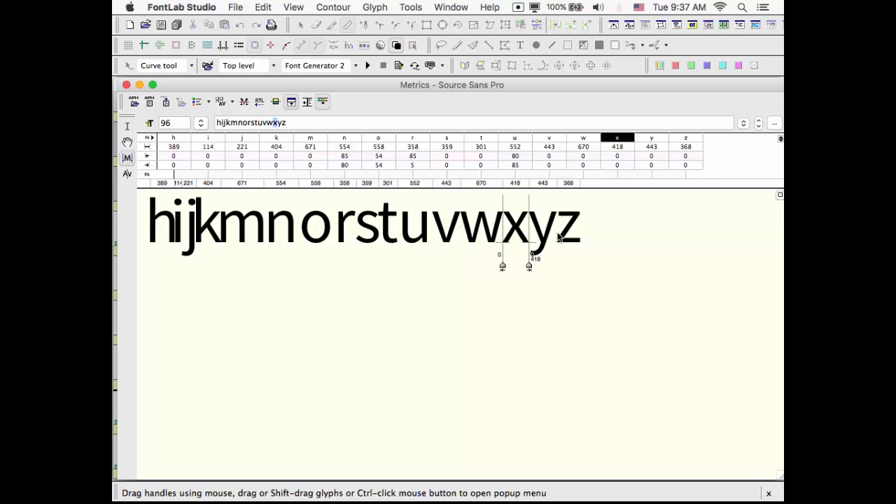
click(544, 235)
click(572, 231)
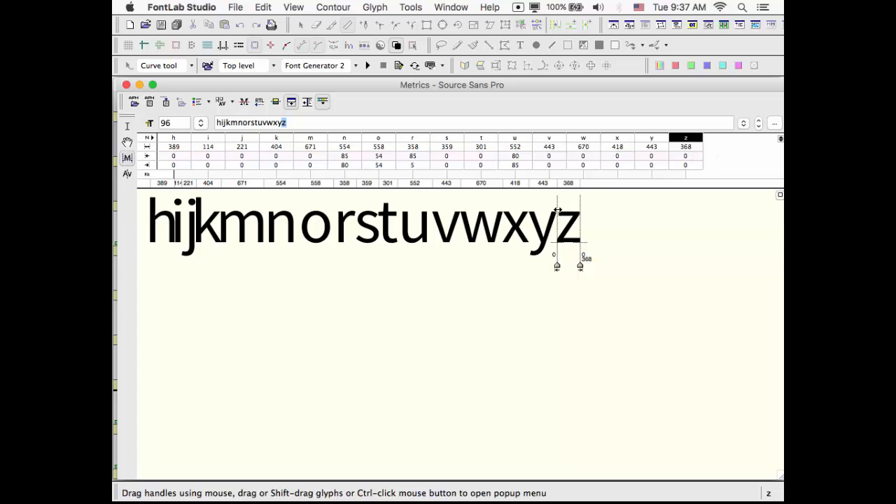
Set both the left and right sidebearings of the z to 10
double_click(685, 157)
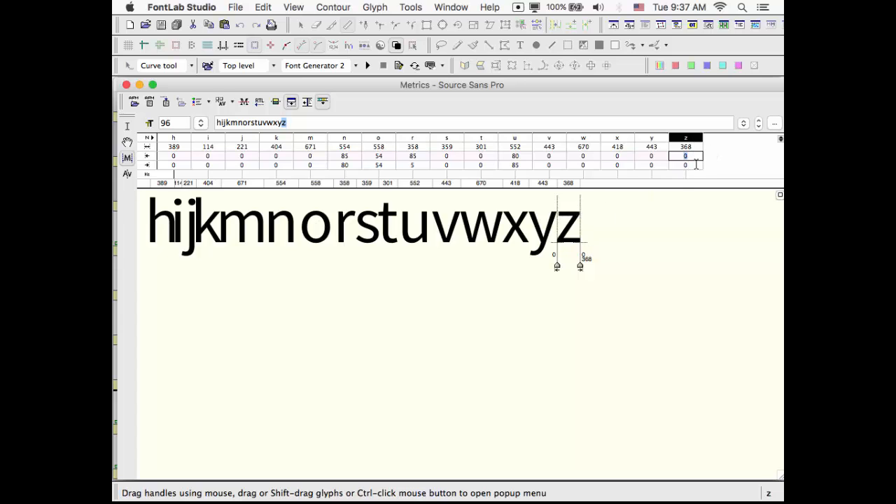
text(10)
key(Tab)
text(10)
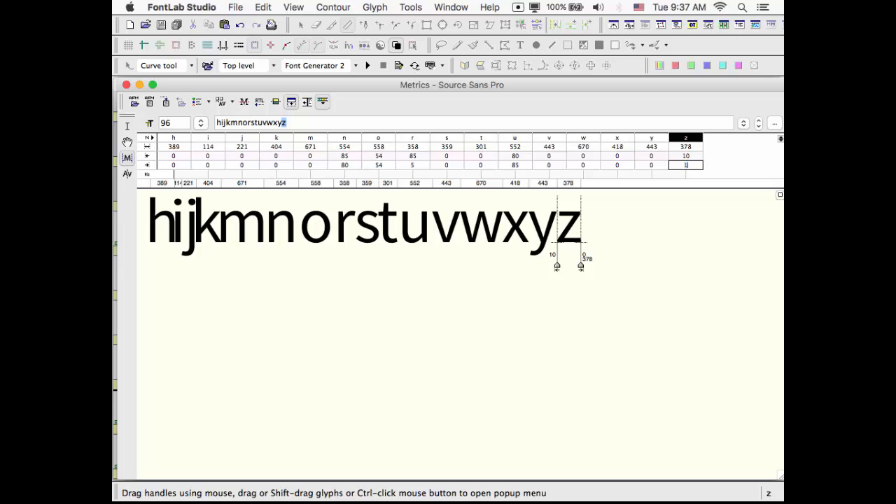
key(Return)
click(400, 266)
Set the left sidebearing of the k to 85
click(208, 224)
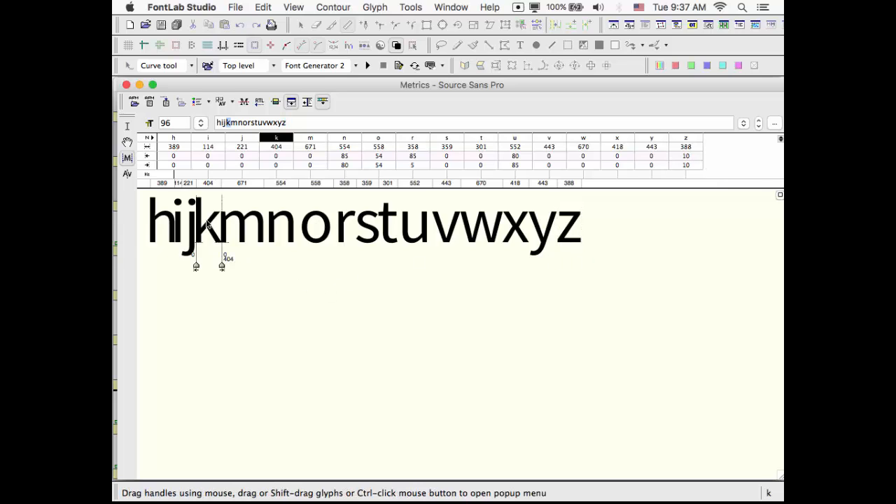
double_click(282, 156)
text(85)
key(Tab)
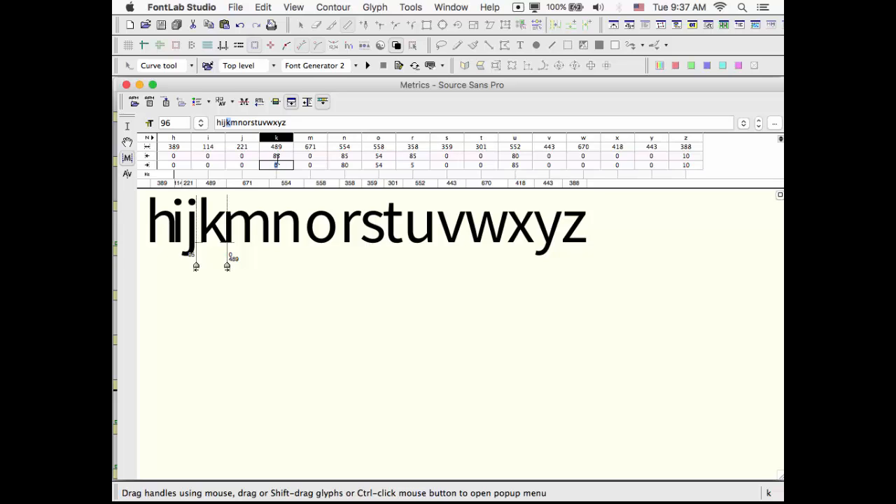
click(168, 224)
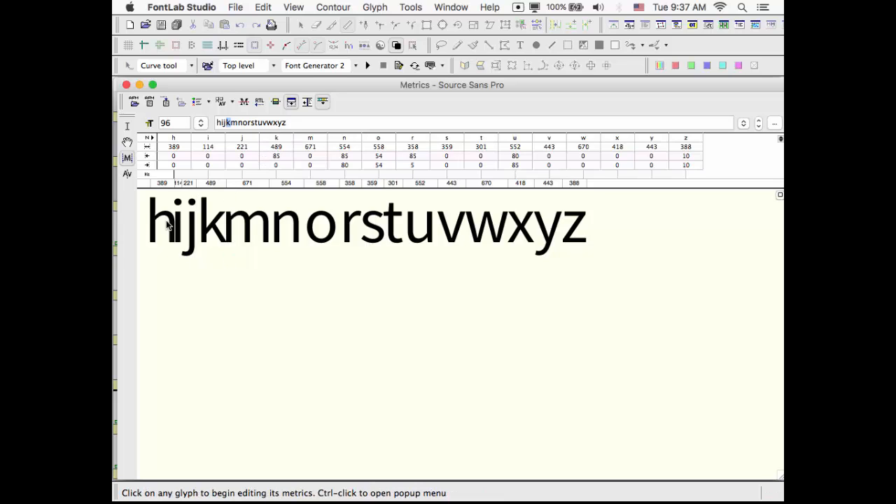
Set the left sidebearing of the h to 85 and its right sidebearing to 80
click(168, 220)
click(177, 158)
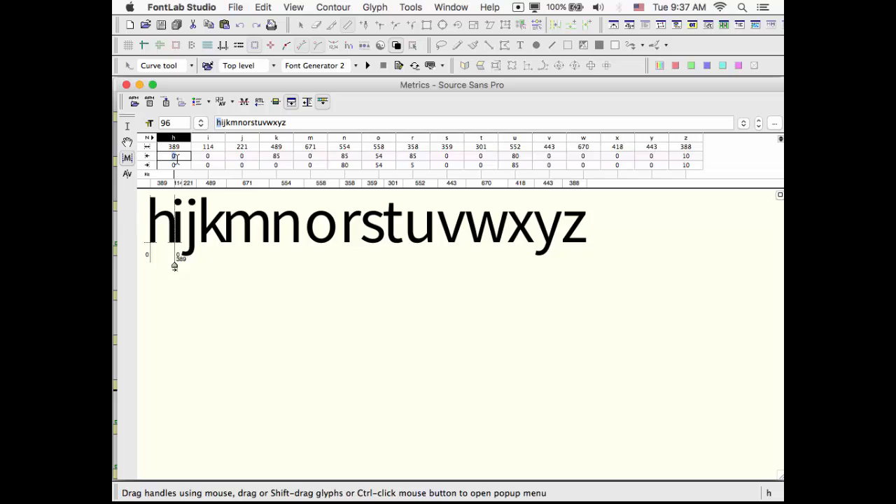
text(85)
key(Tab)
text(80)
key(Return)
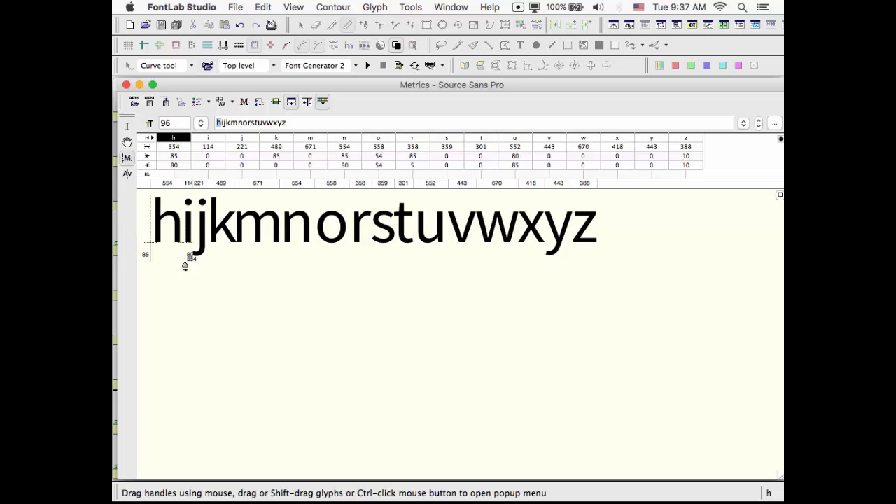
Select the i and turn on the measurement line so sidebearings are measured at its height
click(223, 228)
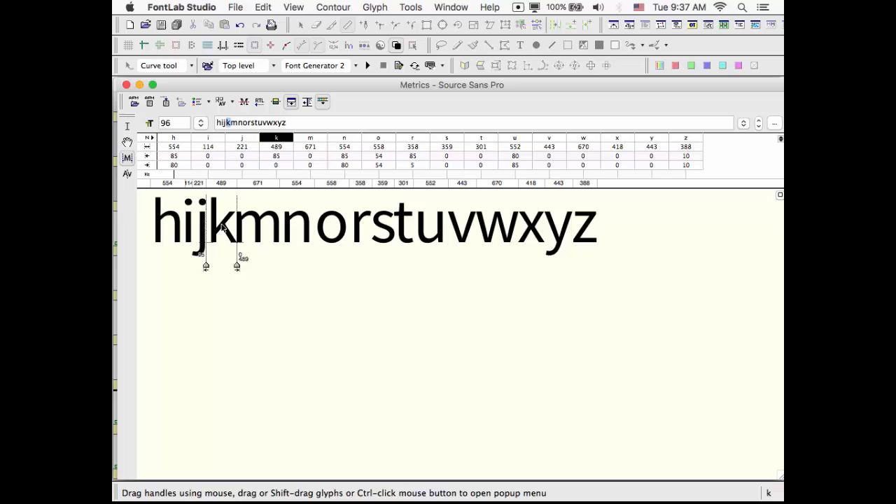
click(187, 226)
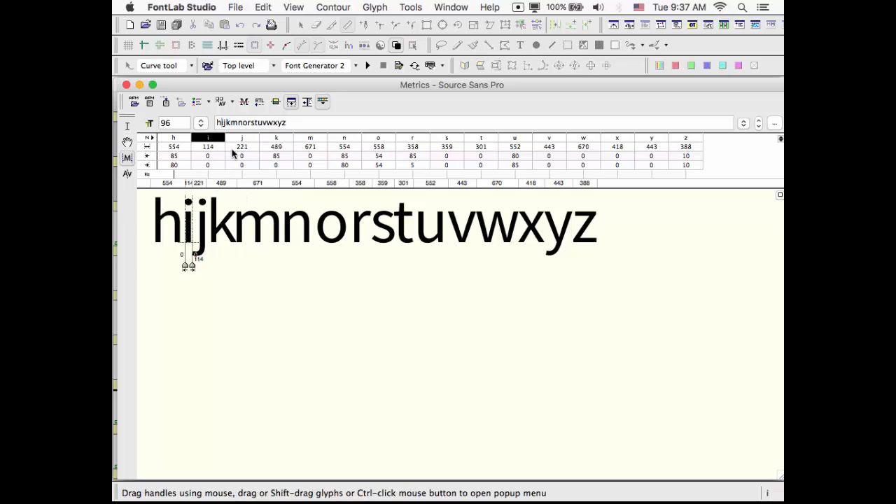
click(244, 103)
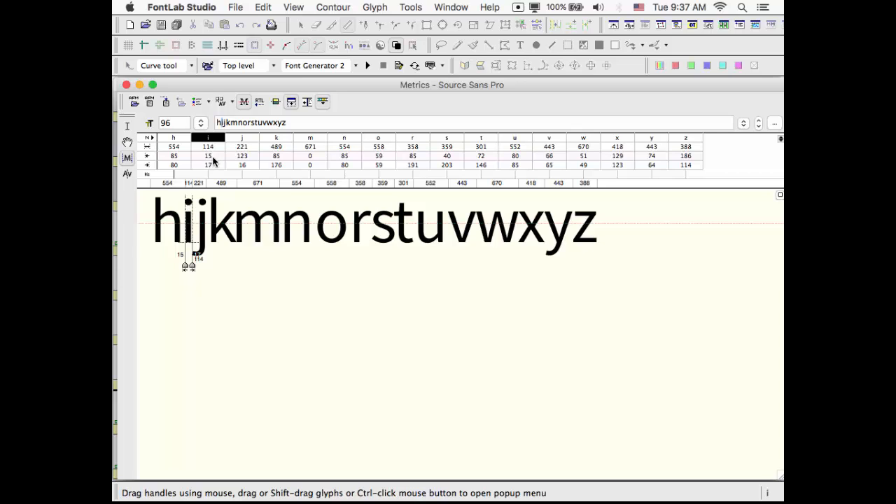
click(244, 103)
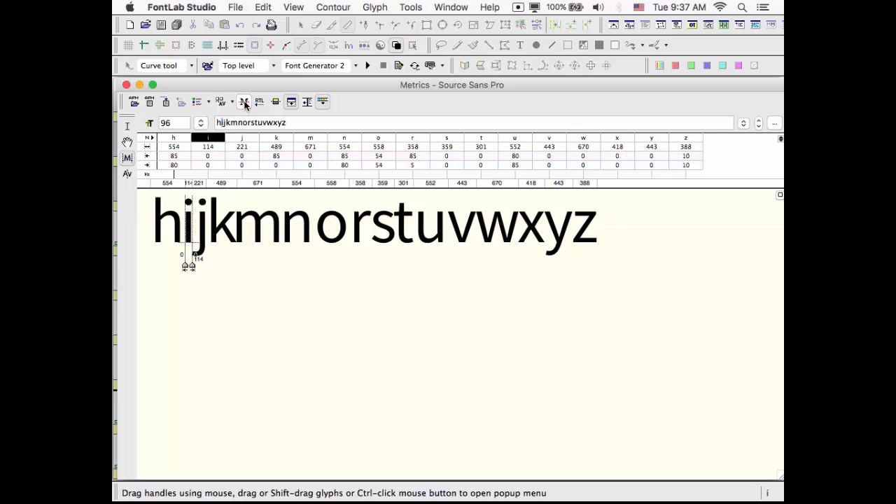
click(245, 103)
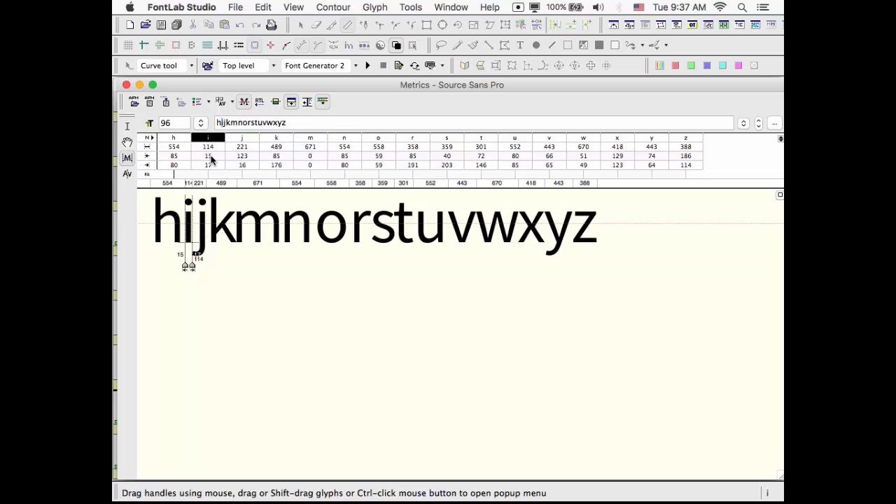
Set both sidebearings of the i to 85 as measured at the measurement line
double_click(210, 159)
text(85)
key(Tab)
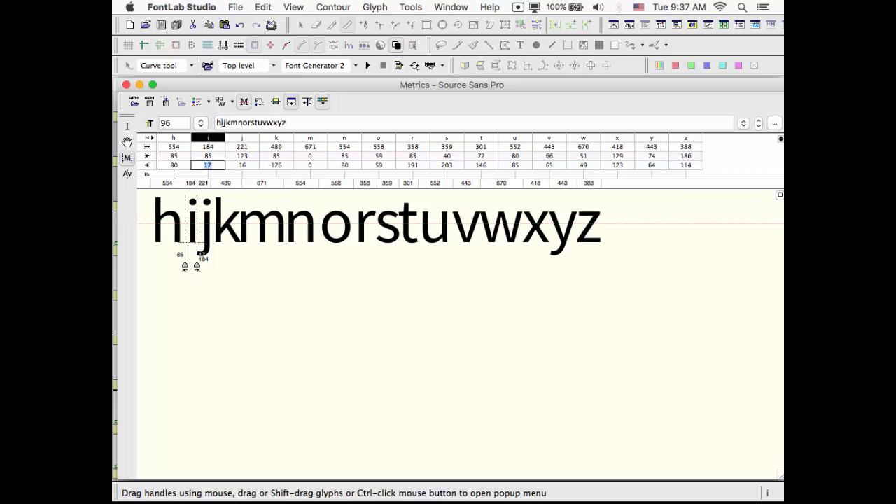
text(85)
key(Tab)
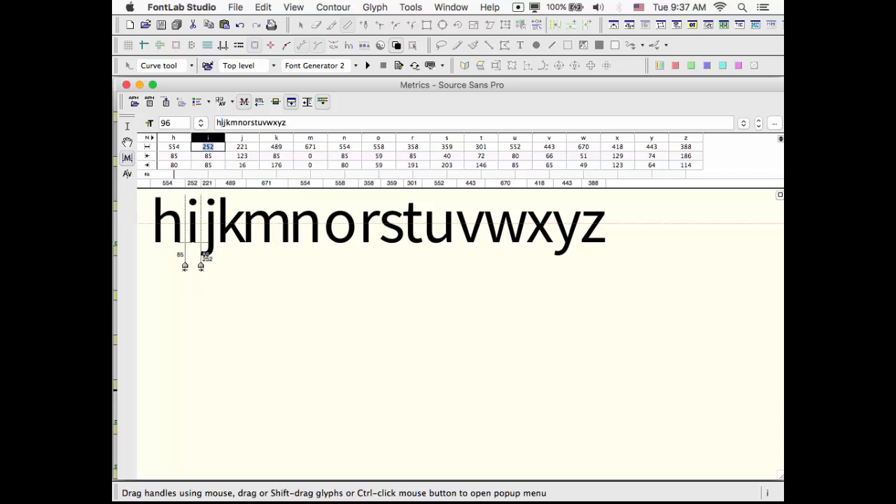
Set both sidebearings of the j to 85 at the measurement line, and turn the measurement line off
click(243, 158)
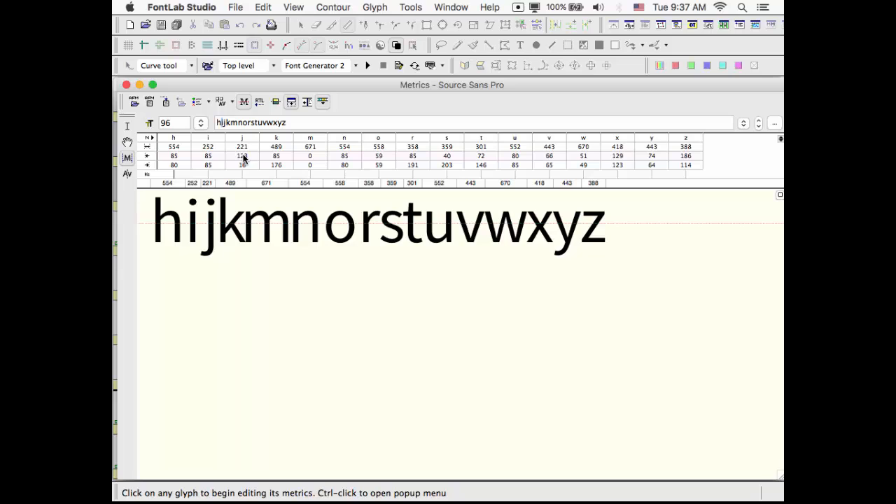
click(244, 155)
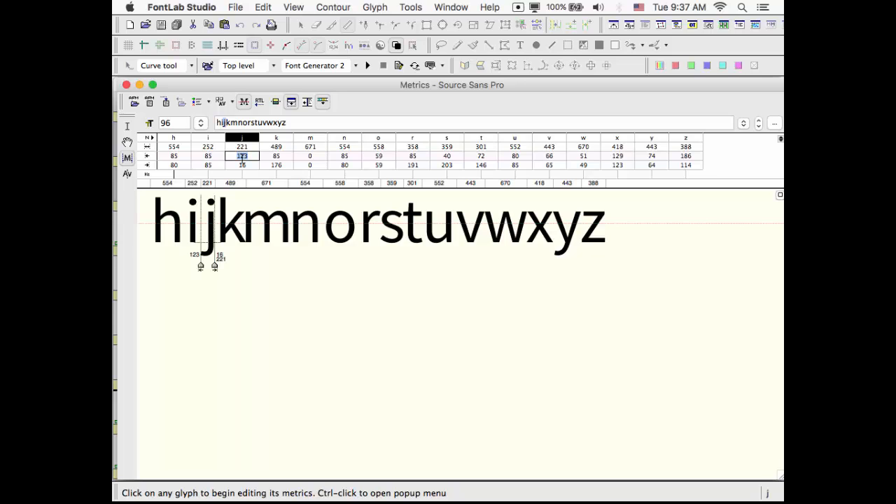
text(85)
key(Tab)
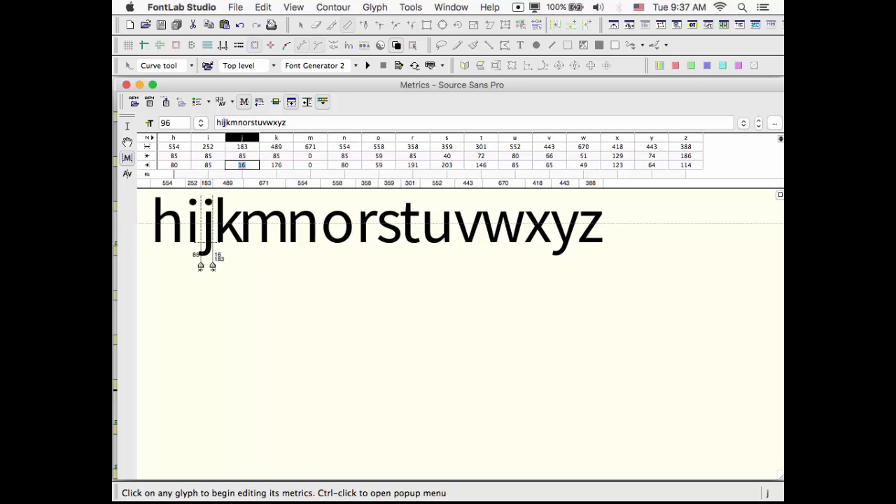
text(85)
key(Return)
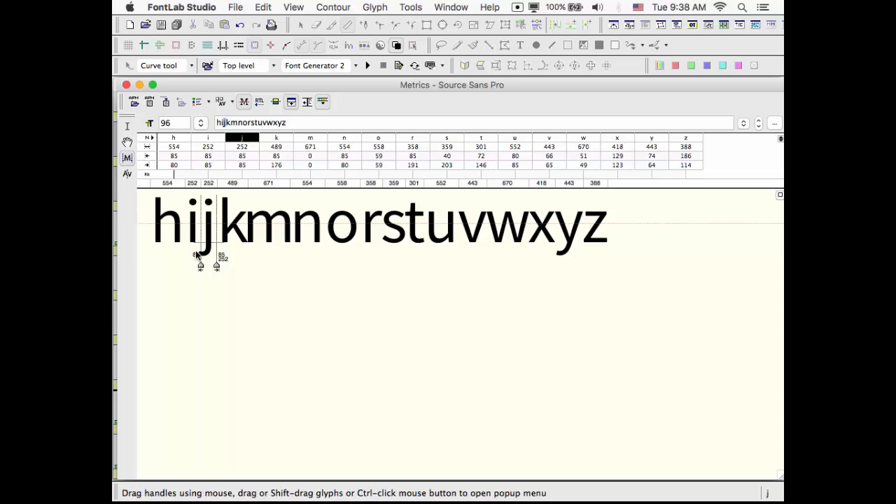
click(244, 102)
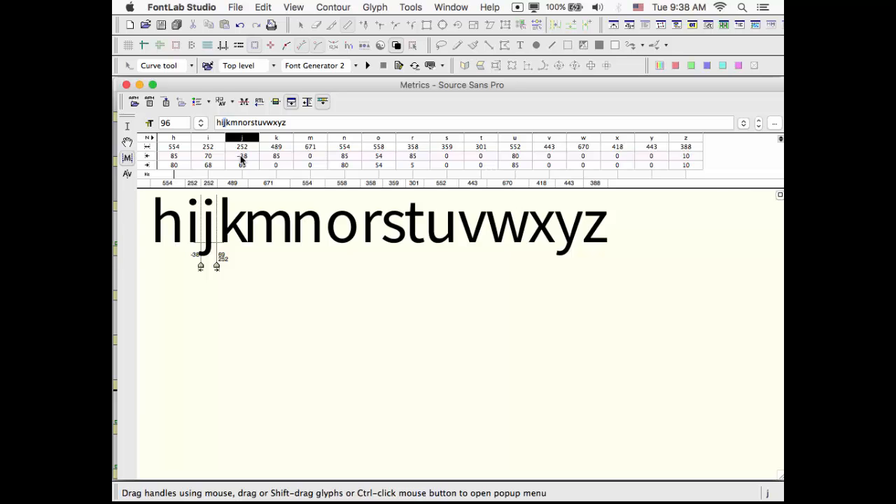
click(346, 266)
Set the left sidebearing of the m to 85 and its right sidebearing to 80
click(268, 234)
click(312, 157)
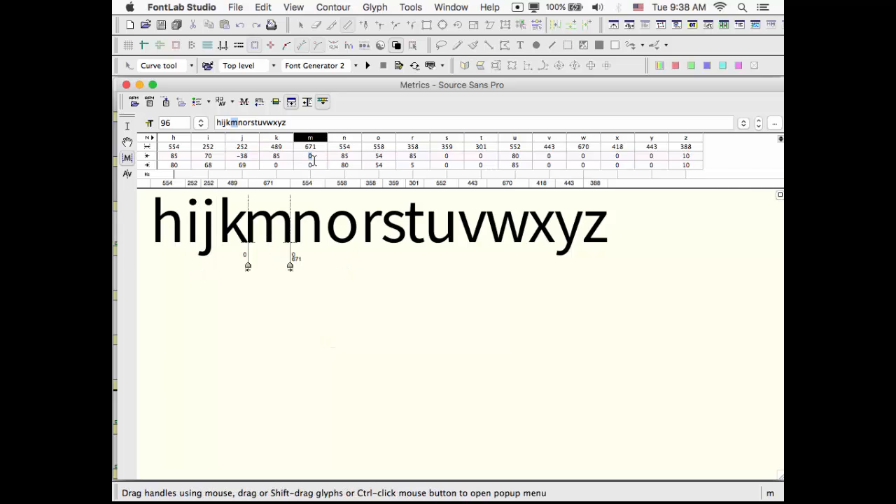
text(85)
key(Return)
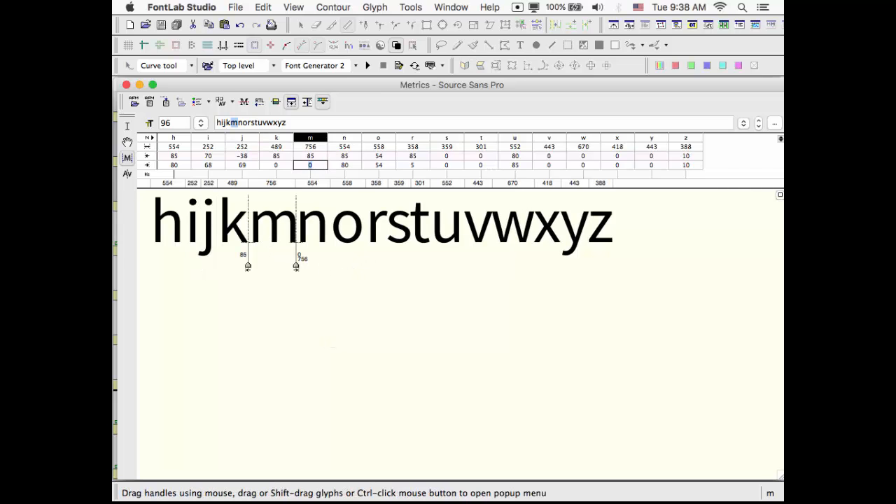
text(80)
key(Return)
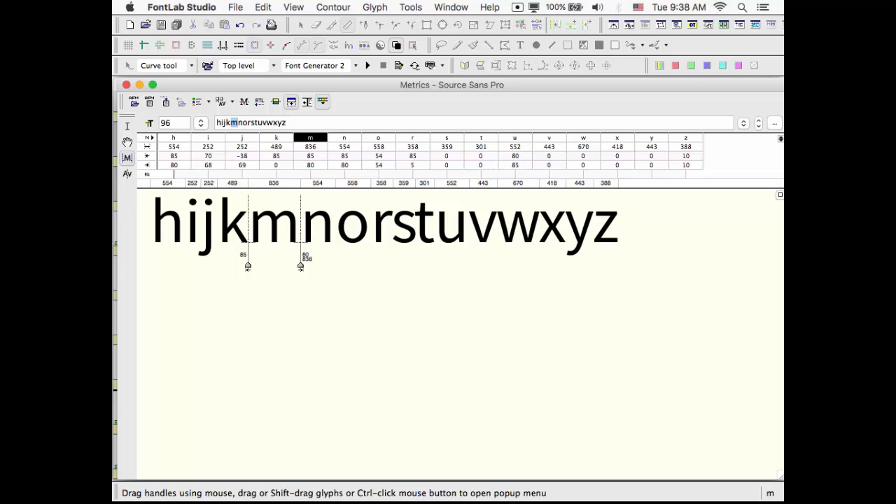
click(432, 274)
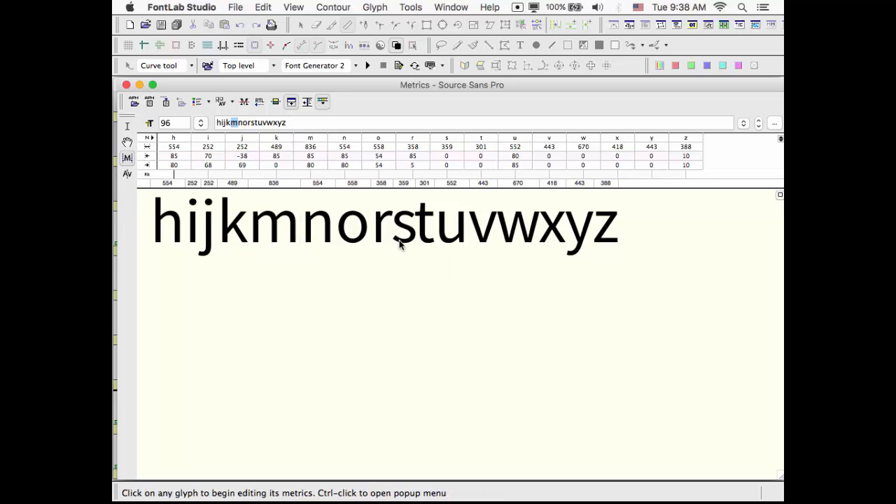
Replace the sample text with nnsnnoosoo to test the s between n and o
double_click(302, 123)
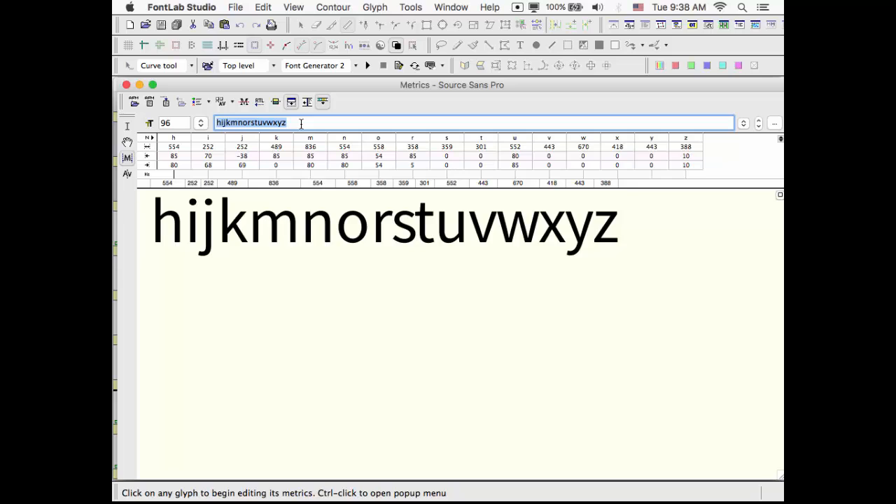
text(nnss)
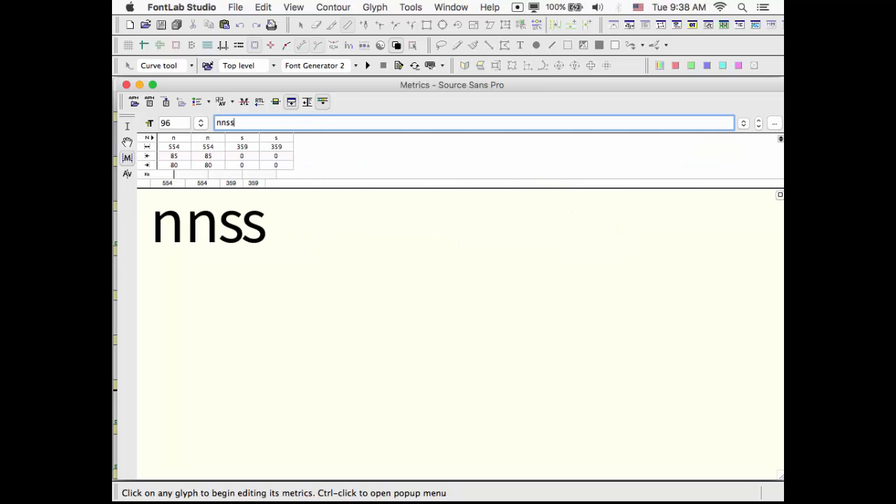
key(BackSpace)
text(n)
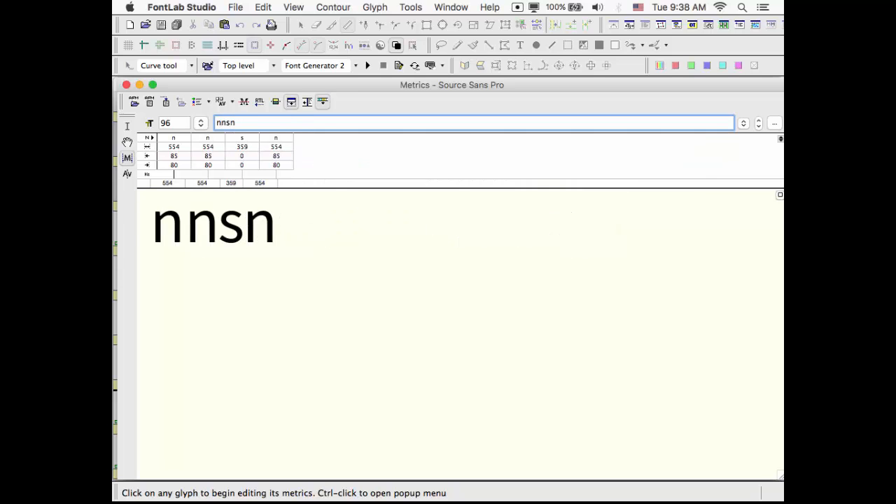
text(noo)
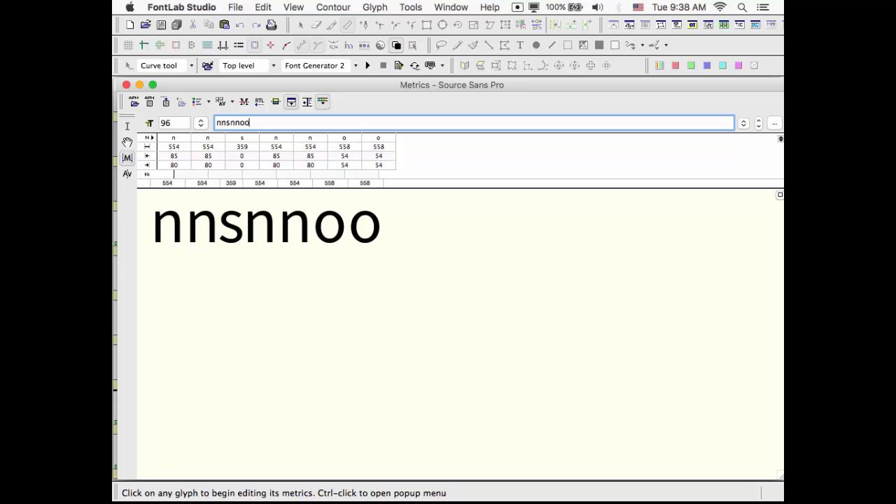
text(soo)
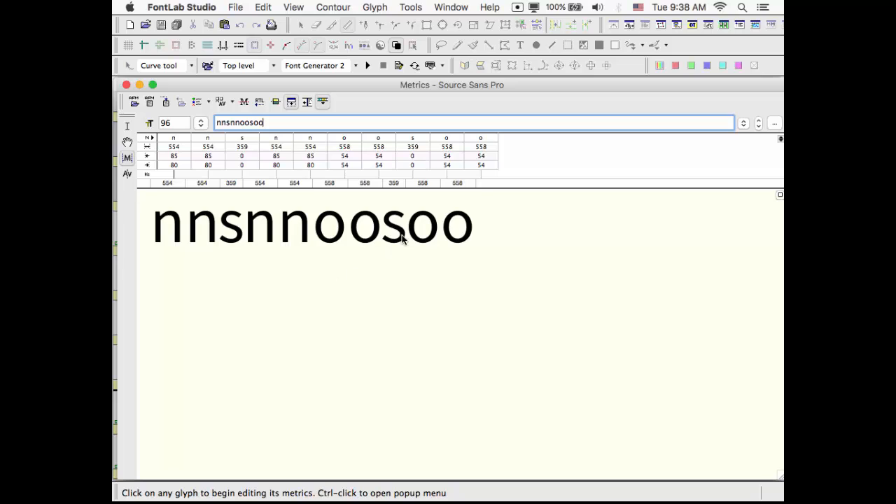
Set both the left and right sidebearings of the s to 30
click(232, 245)
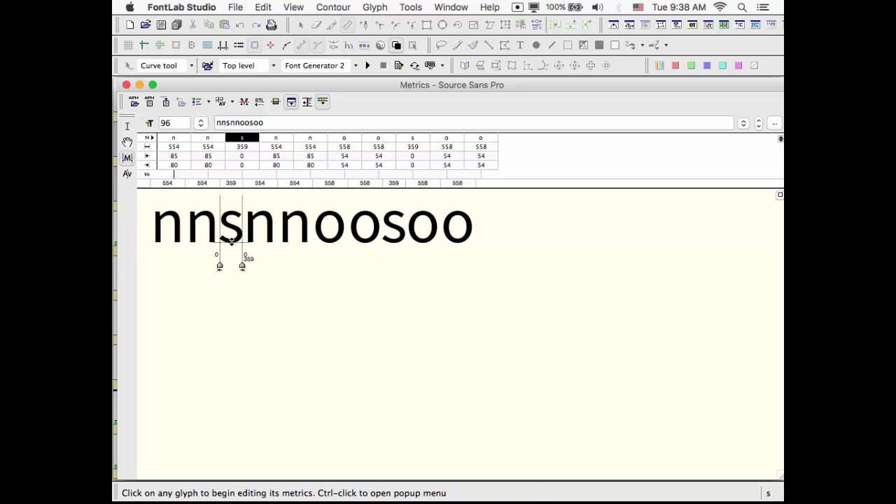
click(249, 157)
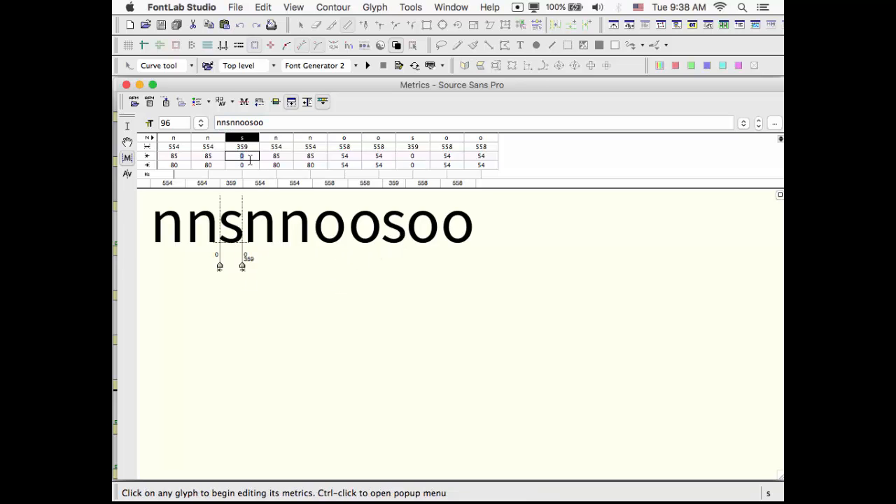
text(320)
key(Return)
text(320)
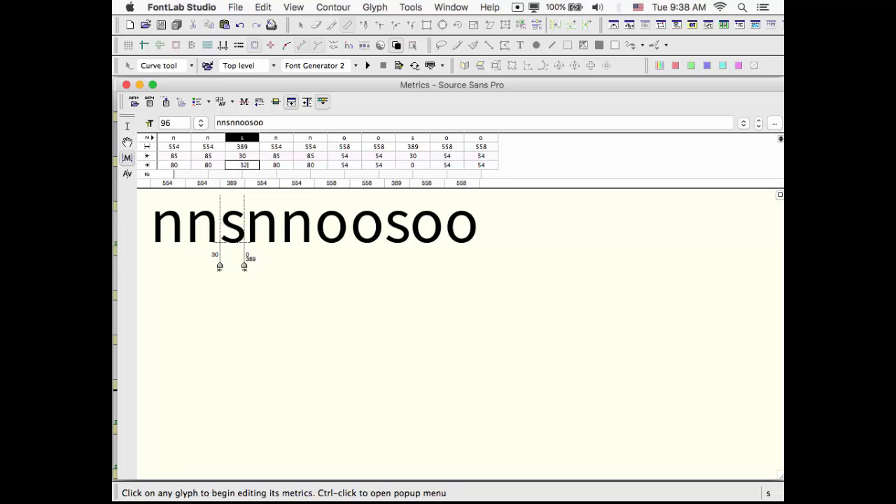
key(Return)
click(303, 314)
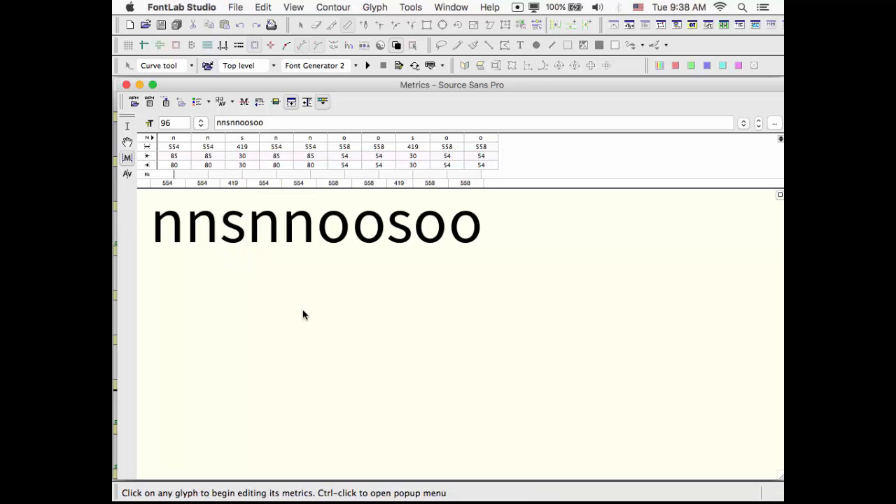
Reduce the right sidebearing of the s to 25 and select the first s in the sample text again
click(232, 234)
click(258, 290)
click(248, 166)
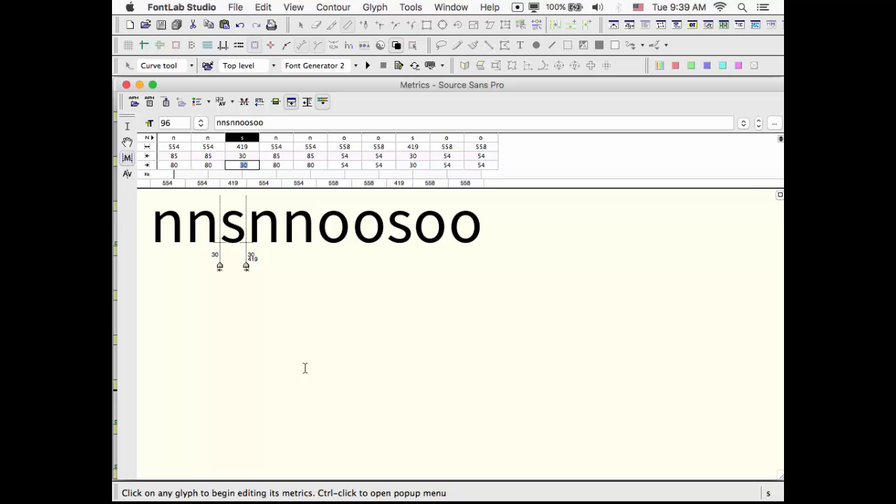
text(25)
key(Return)
click(361, 424)
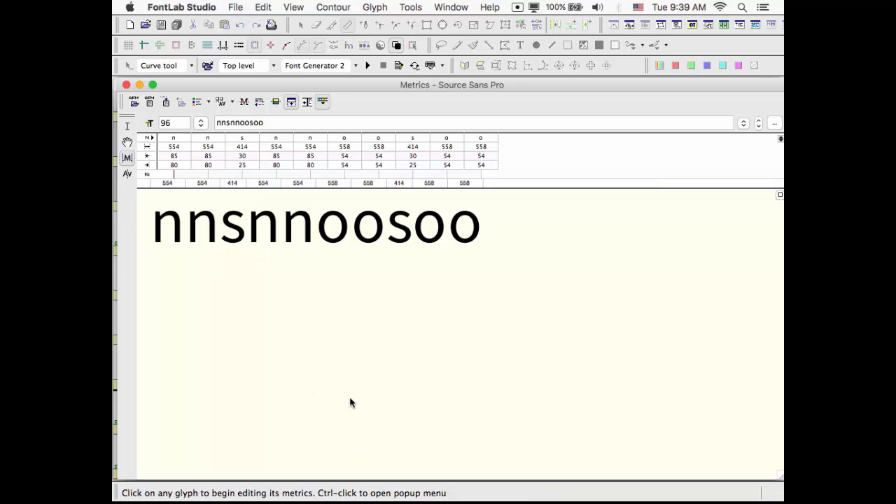
click(234, 238)
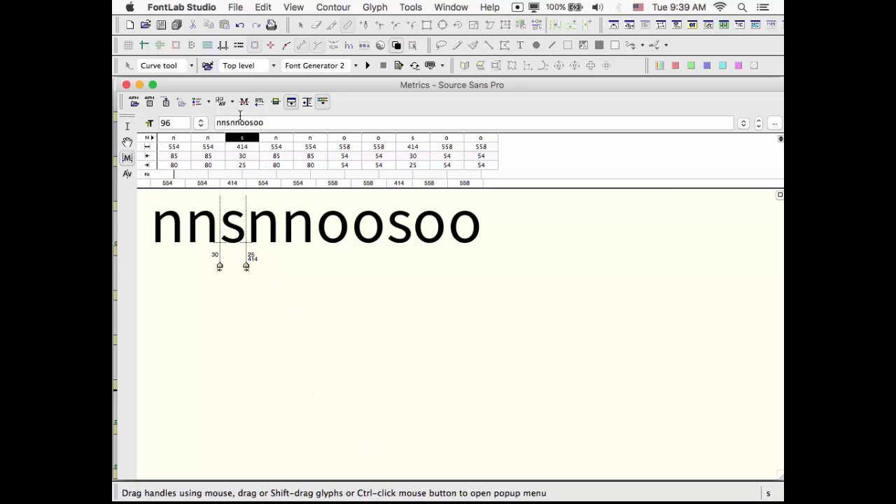
Set the right sidebearing of the s to 30 and deselect the glyph
click(248, 166)
text(30)
key(Return)
click(370, 330)
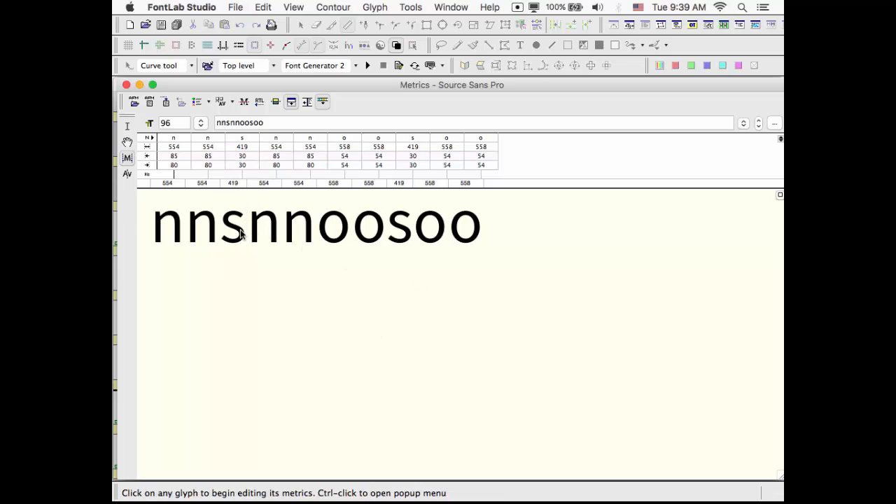
Set both the left and right sidebearings of the s to 28 and deselect the glyph
click(244, 158)
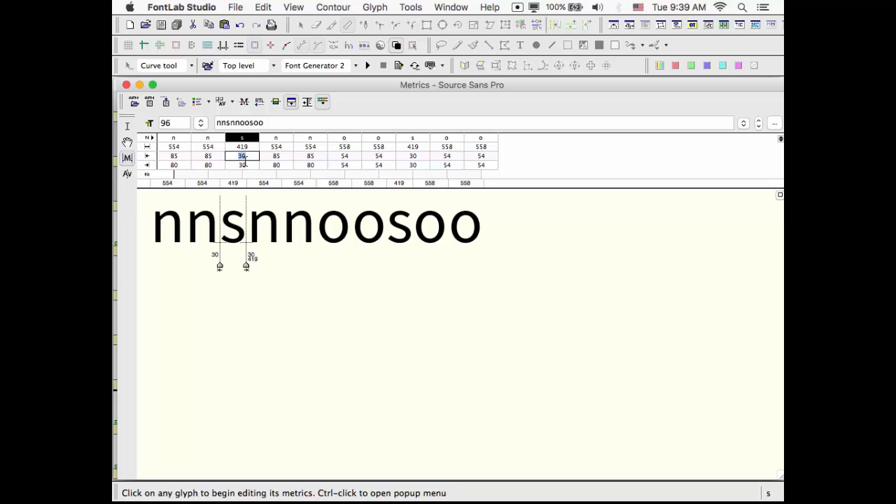
text(28)
key(Return)
text(28)
key(Return)
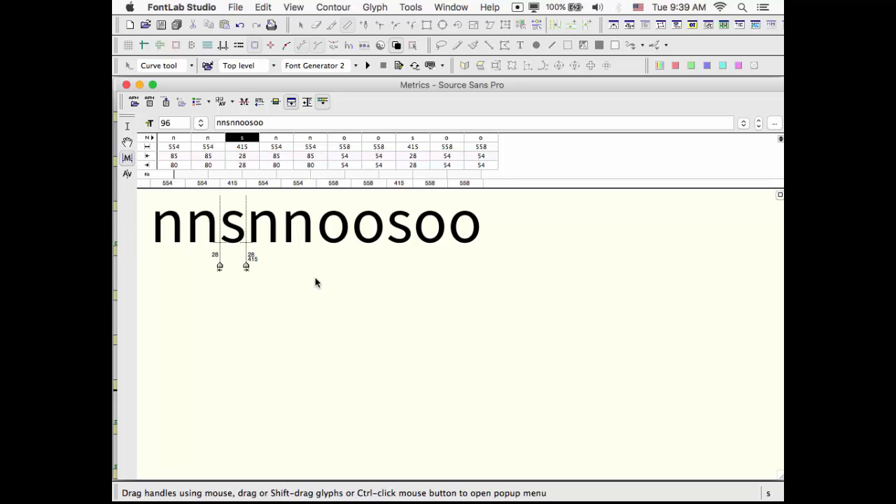
click(314, 320)
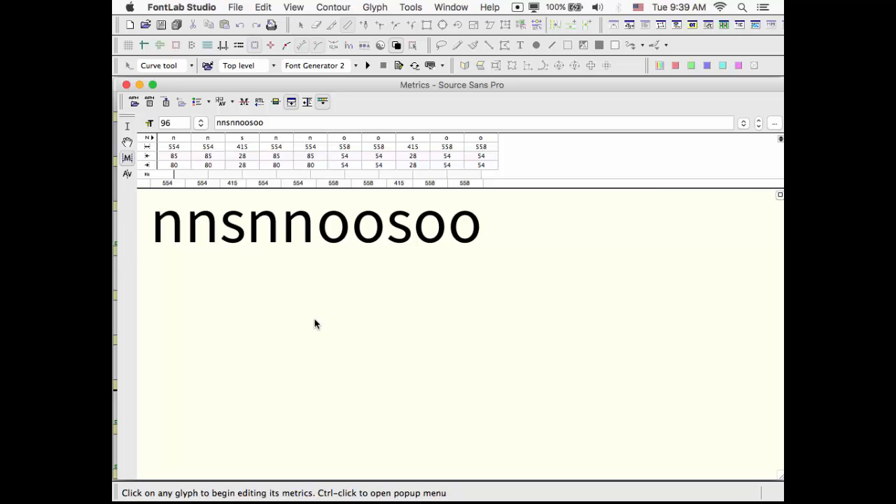
Change the sample text to nntnnootoonfnofo to test the t and the f between n and o
click(228, 122)
key(BackSpace)
text(t)
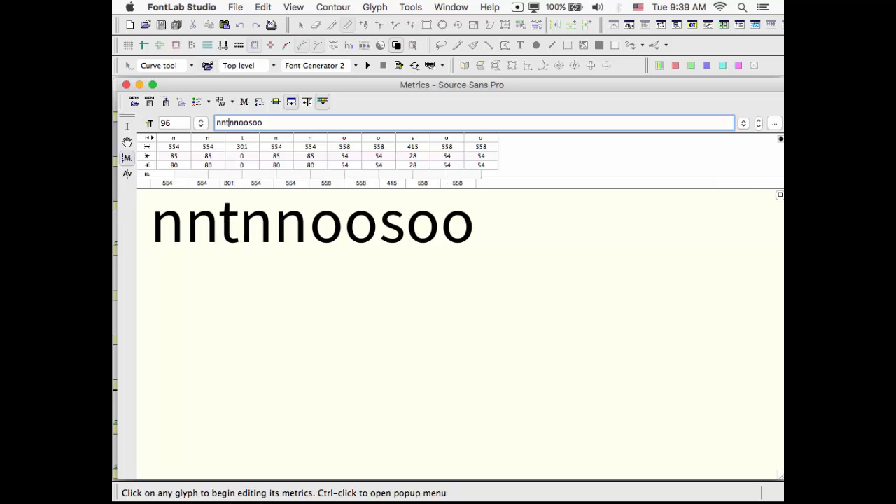
drag(248, 123, 253, 123)
text(t)
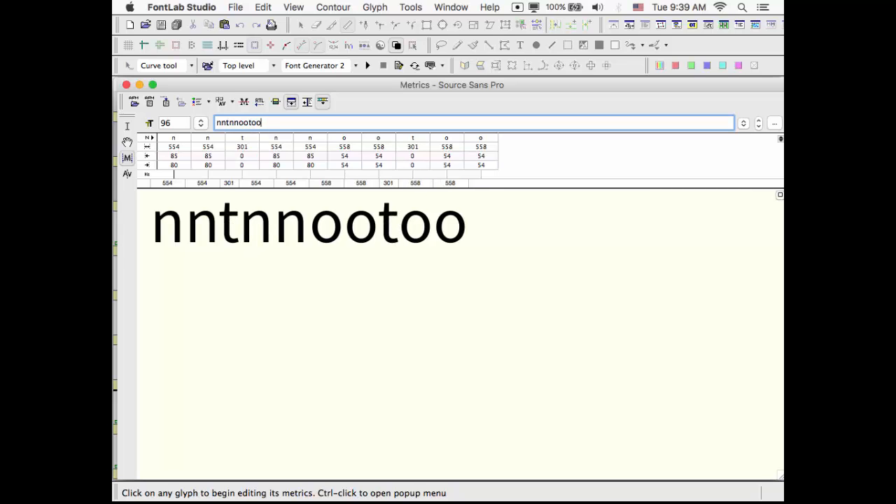
text(nfn)
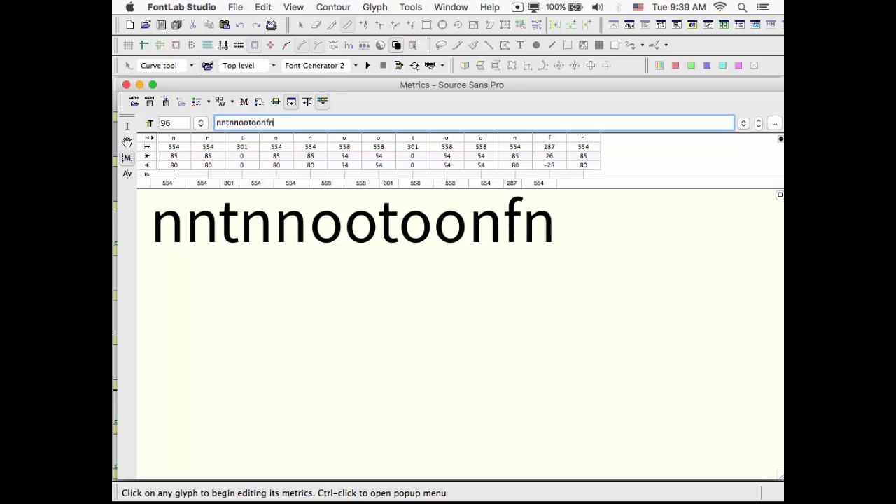
text(o)
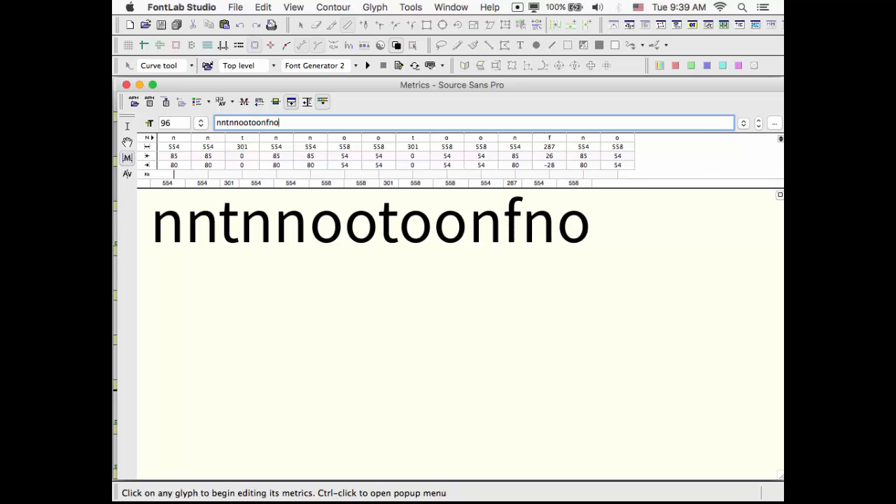
text(fo)
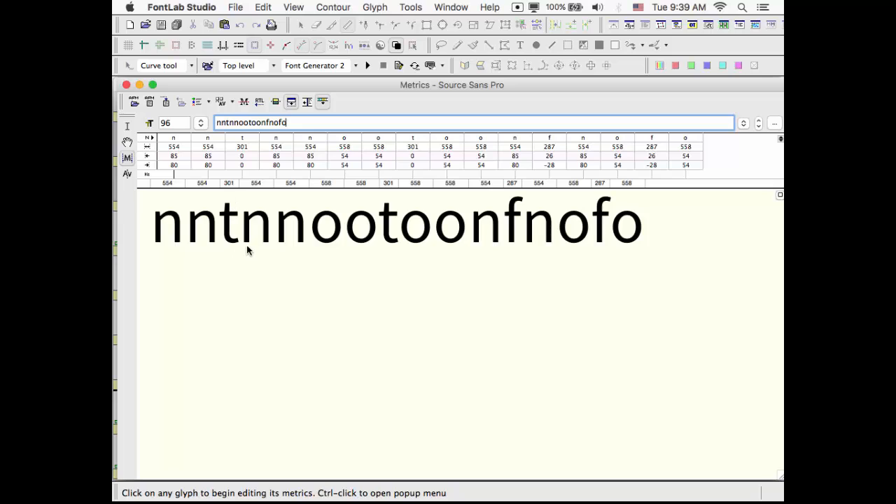
click(246, 282)
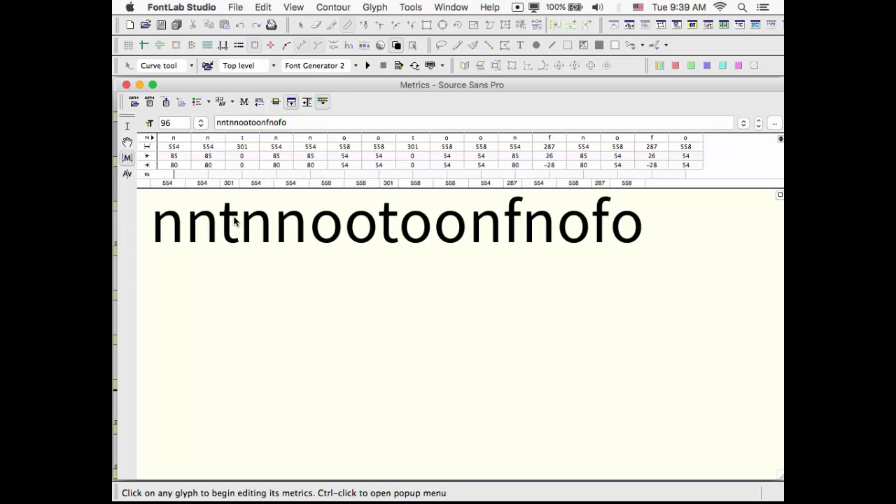
Compare the sidebearings of the t and the f in the sample text
click(238, 238)
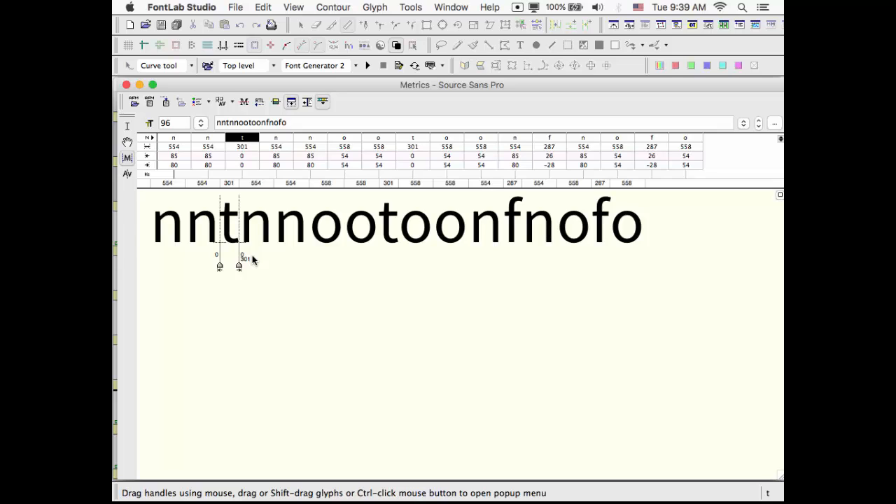
click(418, 295)
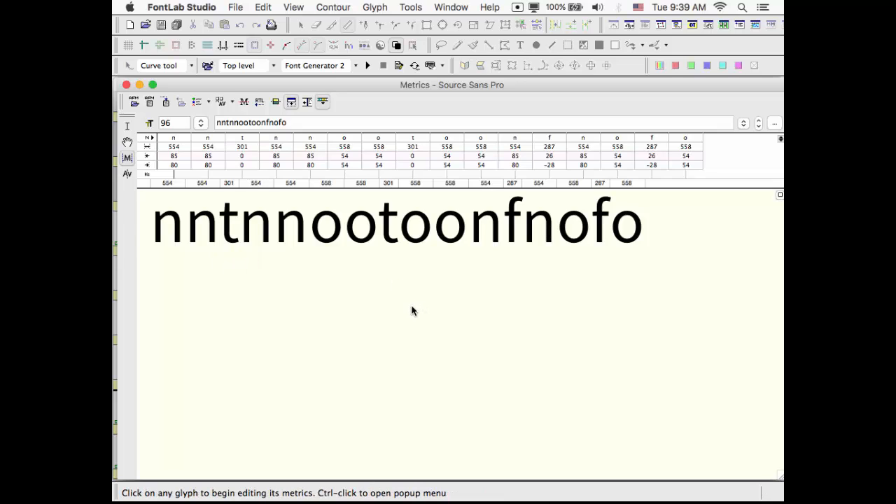
click(520, 227)
click(487, 322)
click(515, 224)
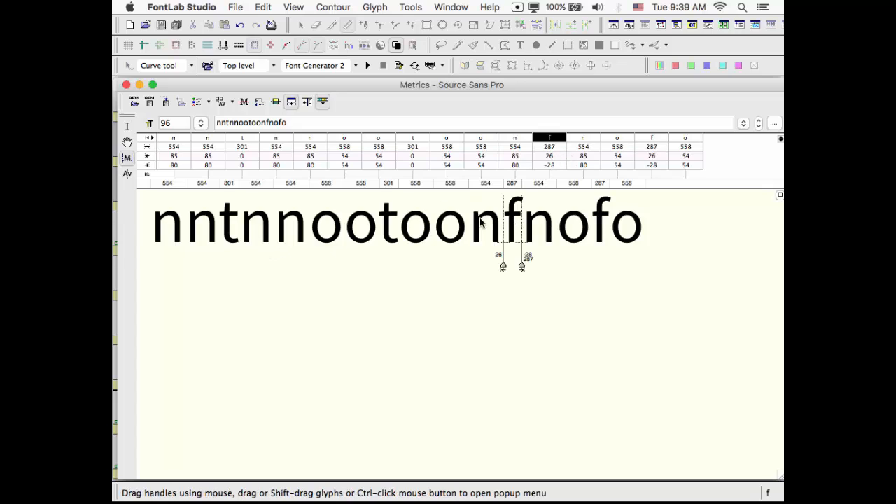
Set the left sidebearing of the t to 21 and its right sidebearing to 5
click(230, 223)
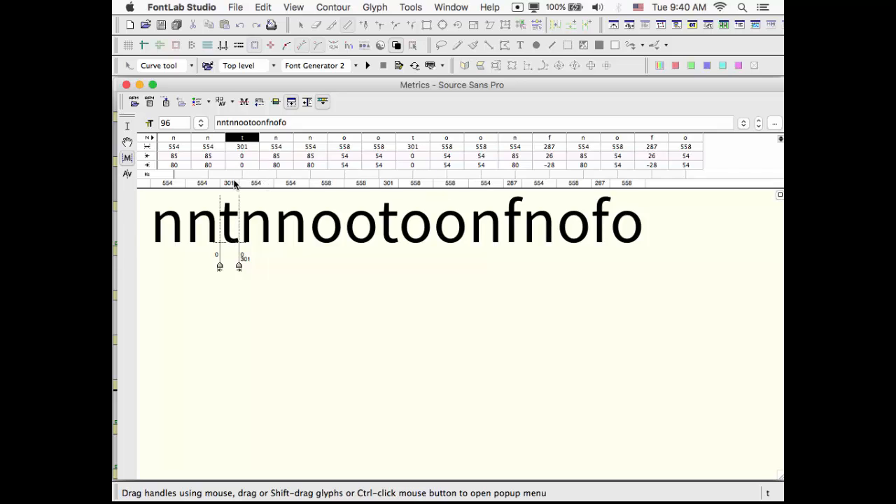
click(242, 156)
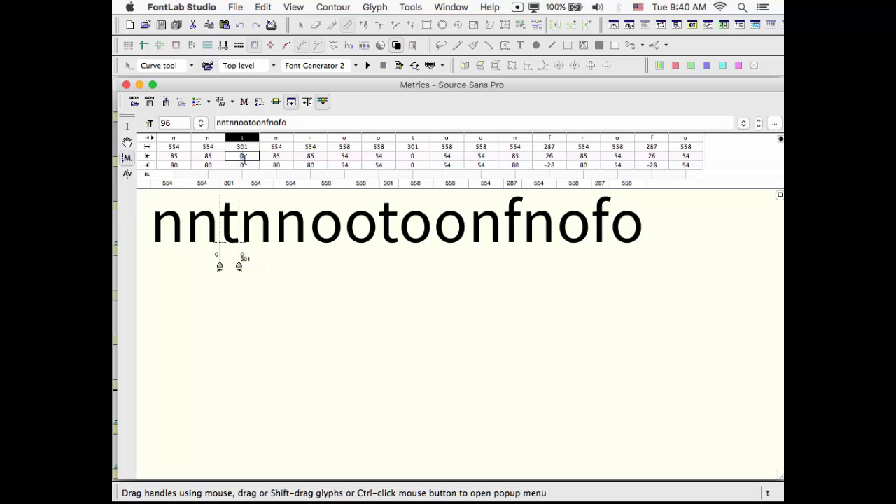
text(20)
key(Return)
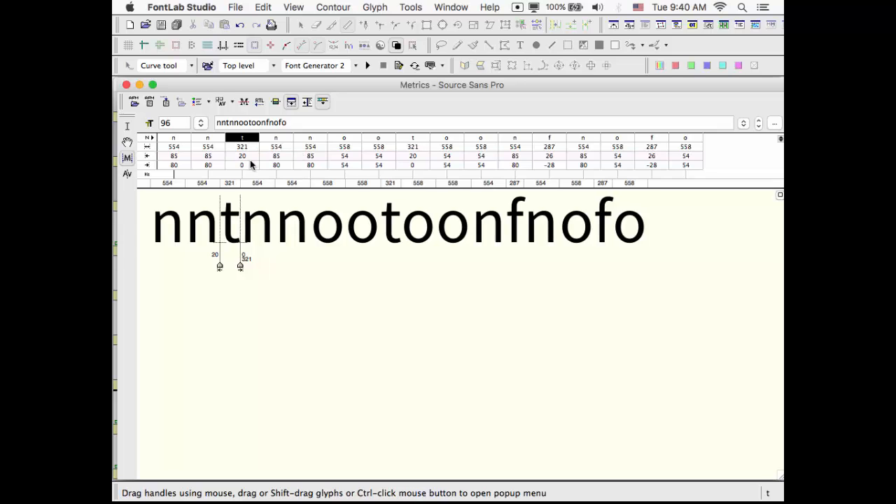
text(21)
key(Return)
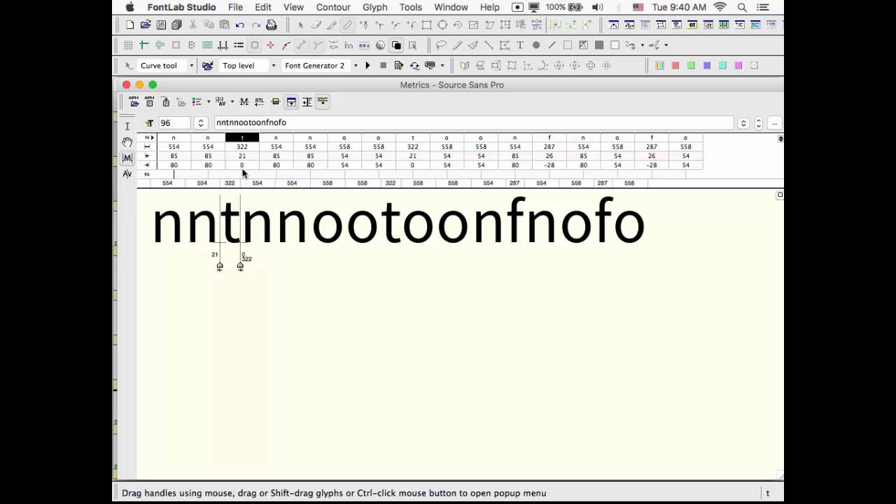
double_click(242, 165)
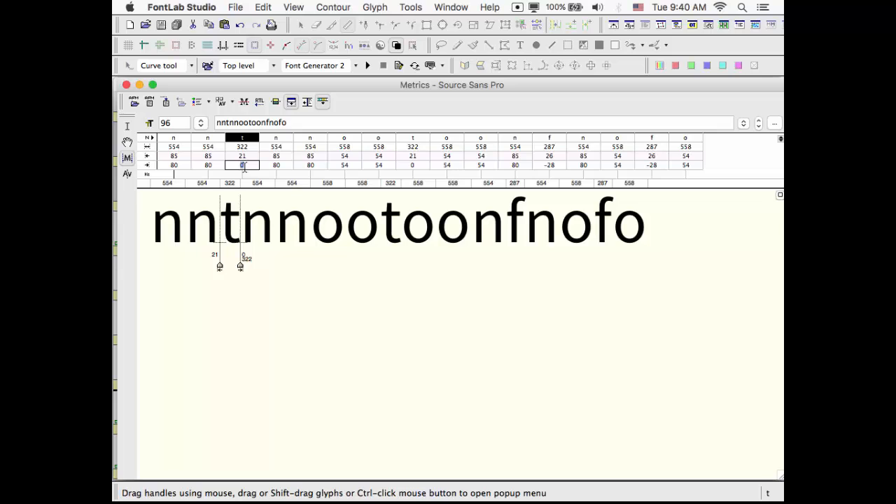
text(5)
key(Return)
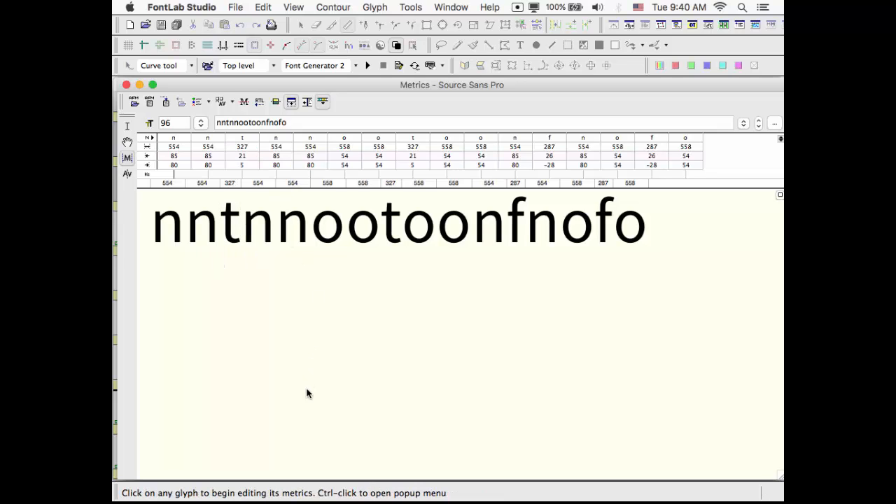
Append ttxt to the sample text to check the t spacing, and close the metrics window
click(293, 123)
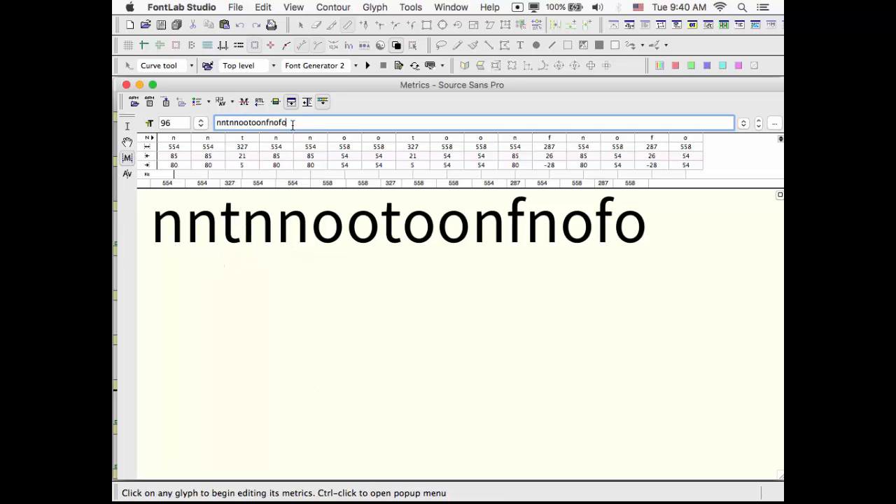
text(tt)
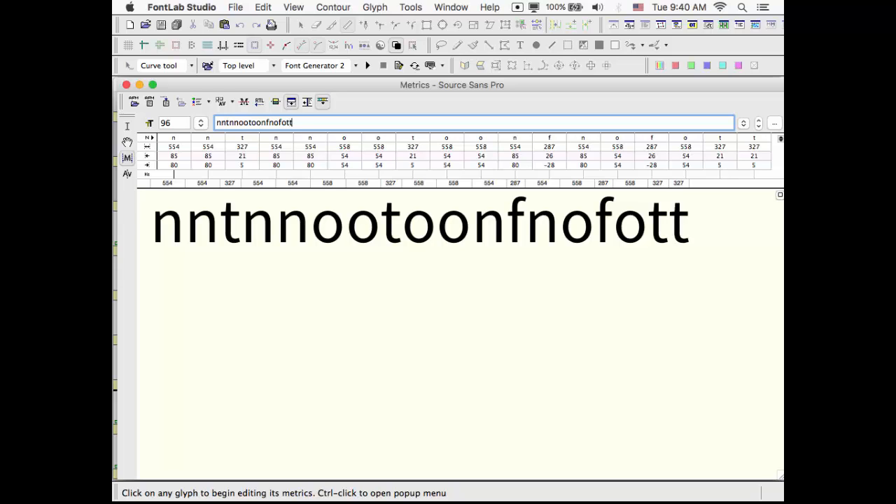
text(xt)
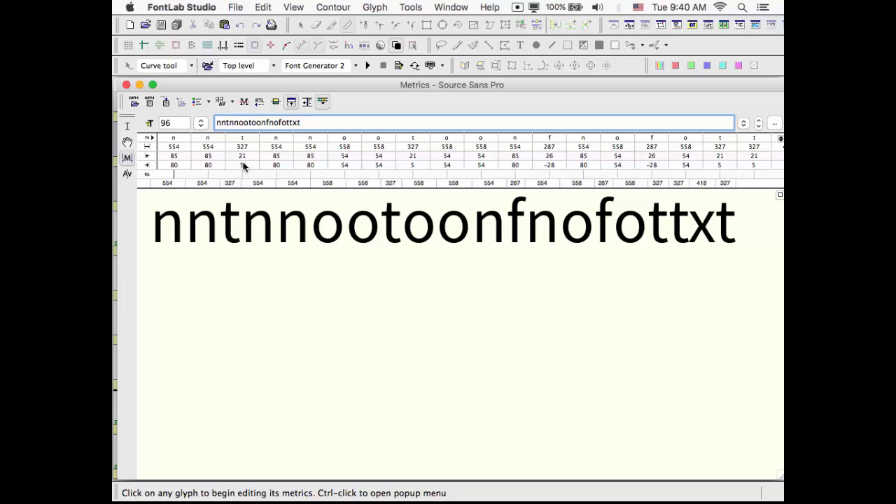
click(376, 288)
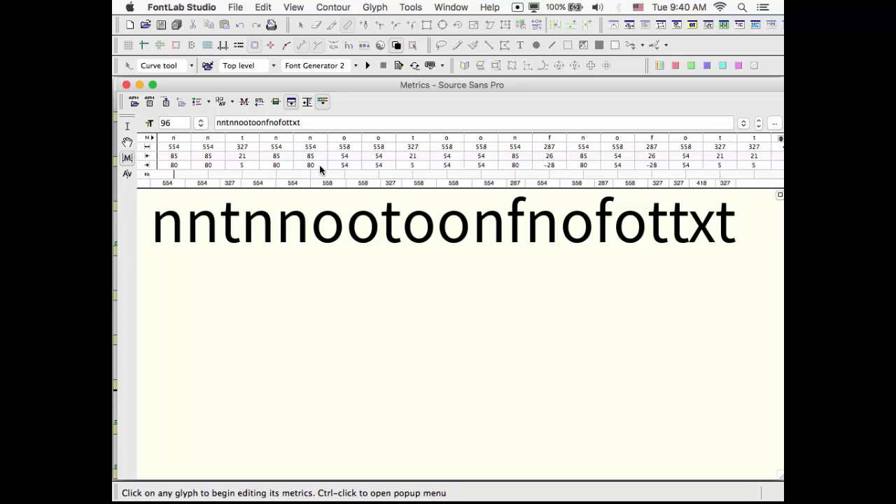
click(127, 84)
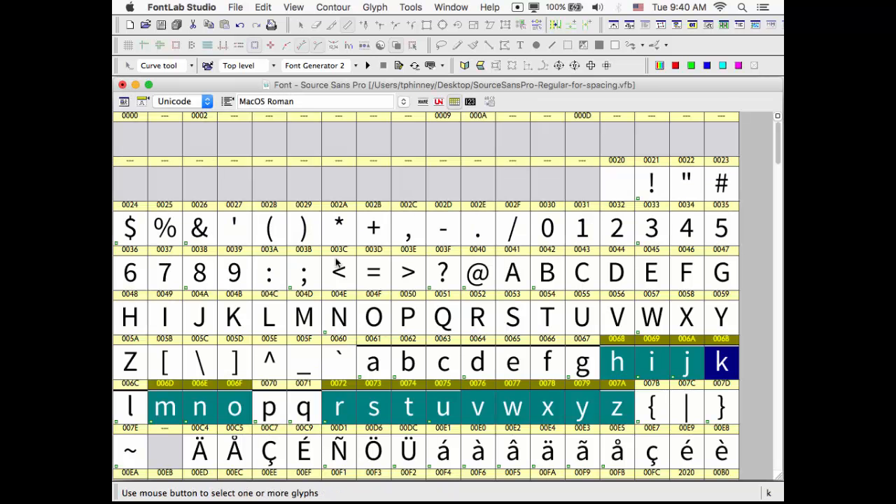
click(410, 370)
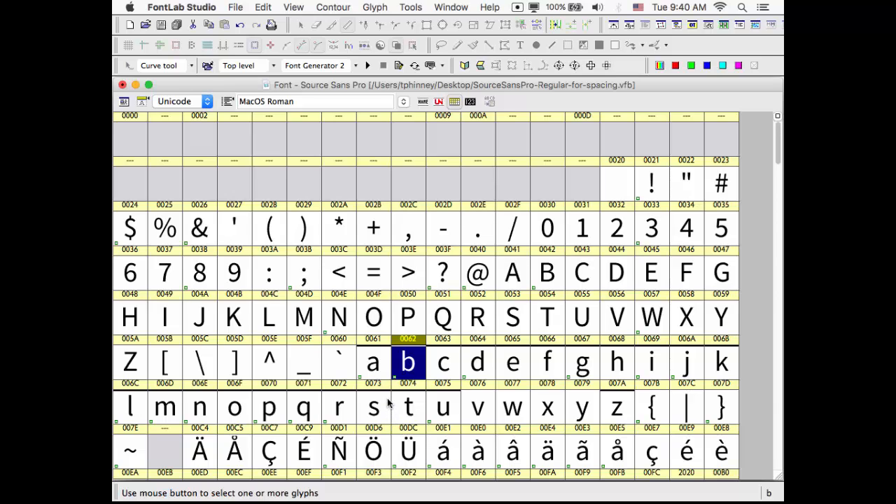
click(375, 366)
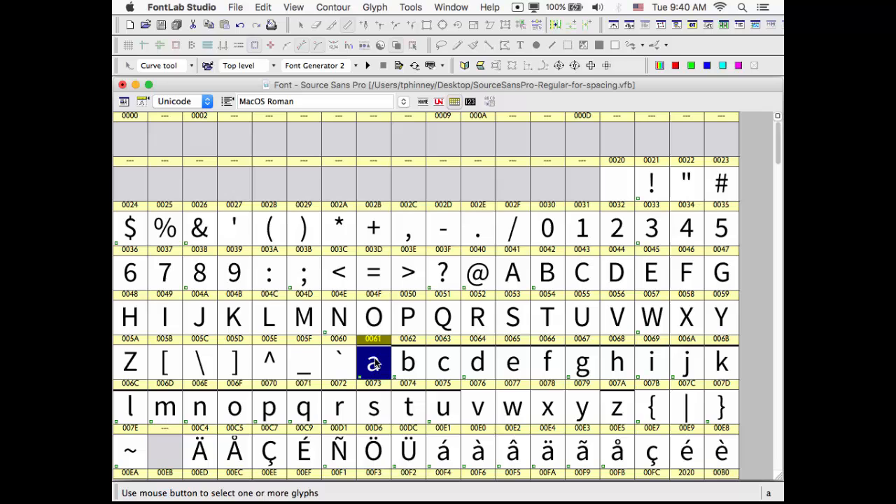
shift+click(610, 413)
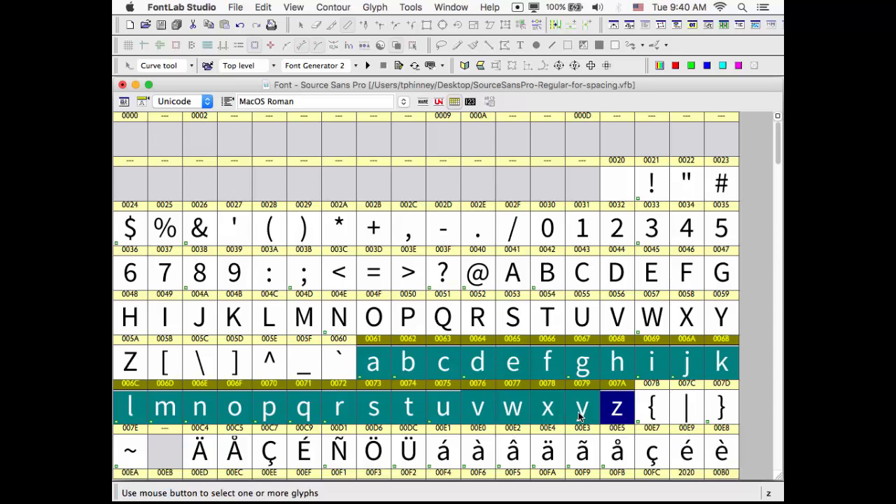
click(428, 189)
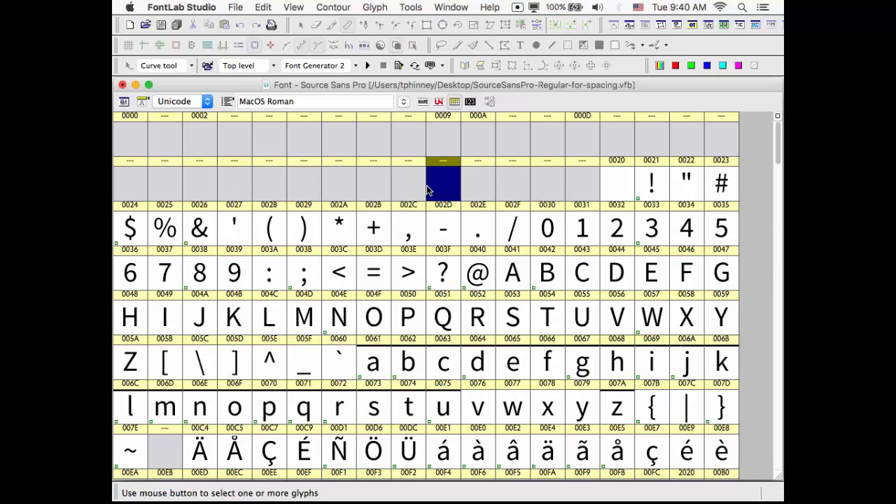
click(555, 372)
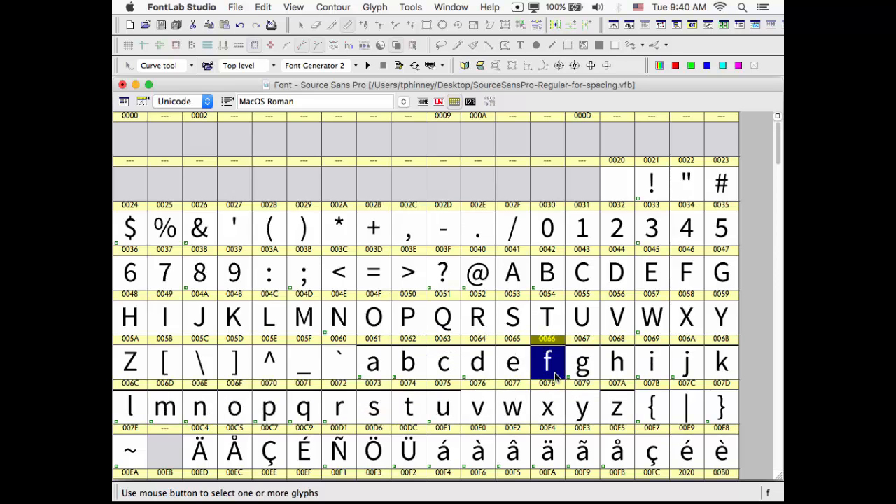
Select the lowercase glyphs a to z in the font window and open them in a new metrics window
click(390, 362)
shift+click(603, 410)
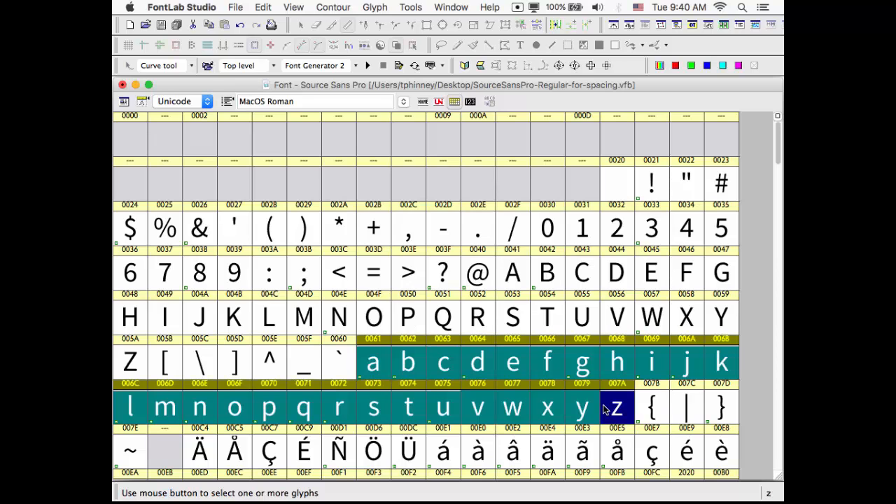
click(451, 7)
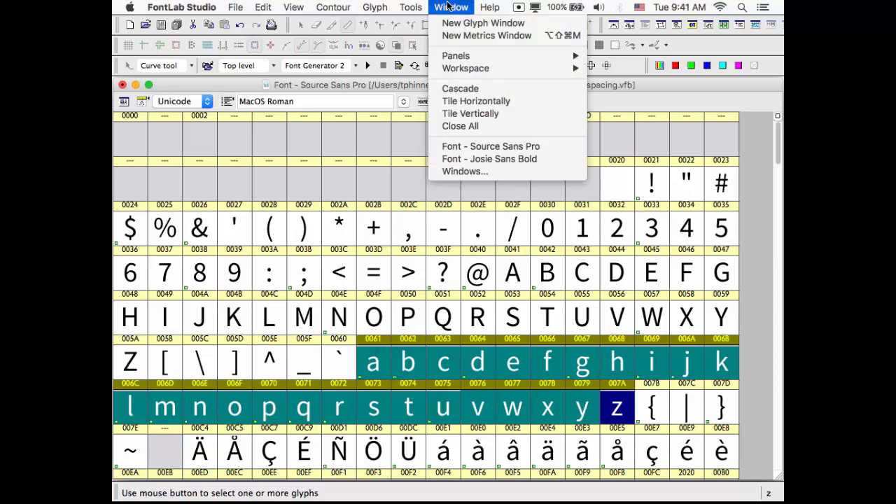
click(460, 35)
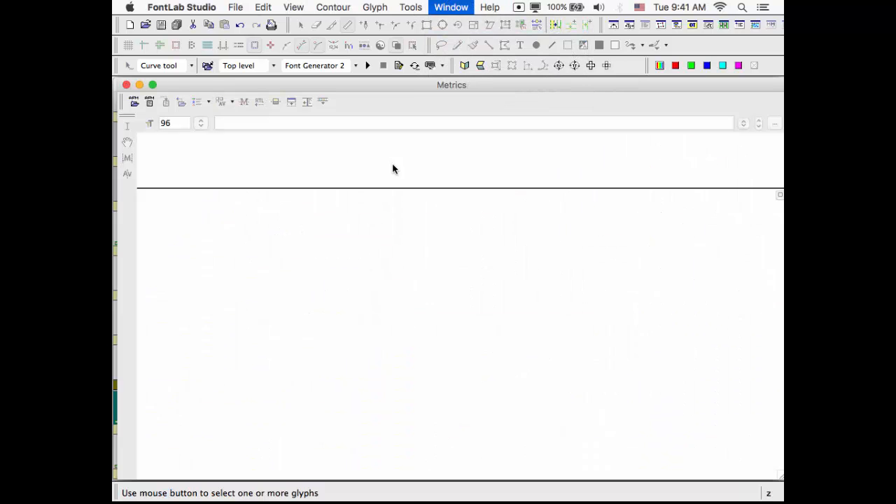
Replace the sample text with "the quick brown fox jumps over the lazy dog" and set the preview size to 36
double_click(278, 124)
text(the quick brown fox jumps over the lazy dog)
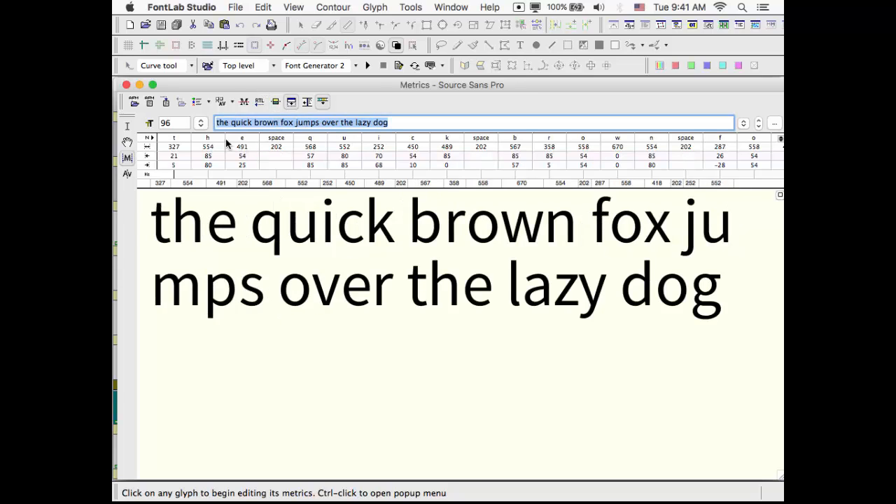
click(201, 124)
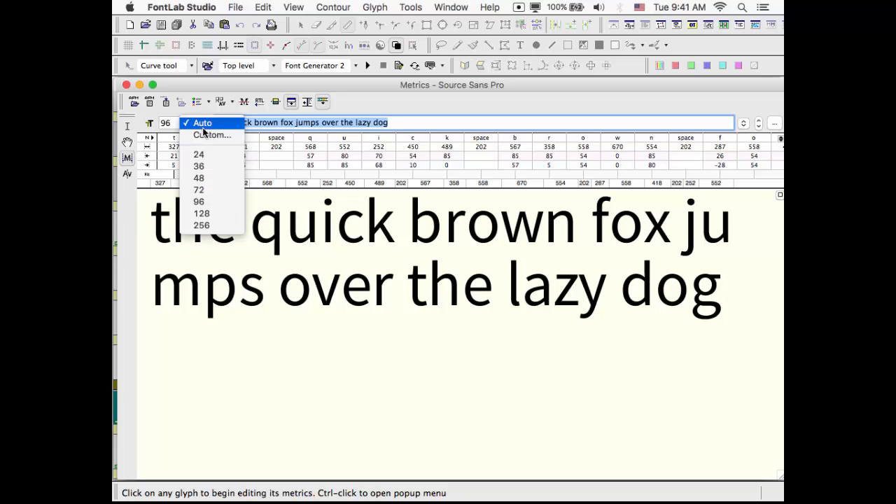
click(199, 154)
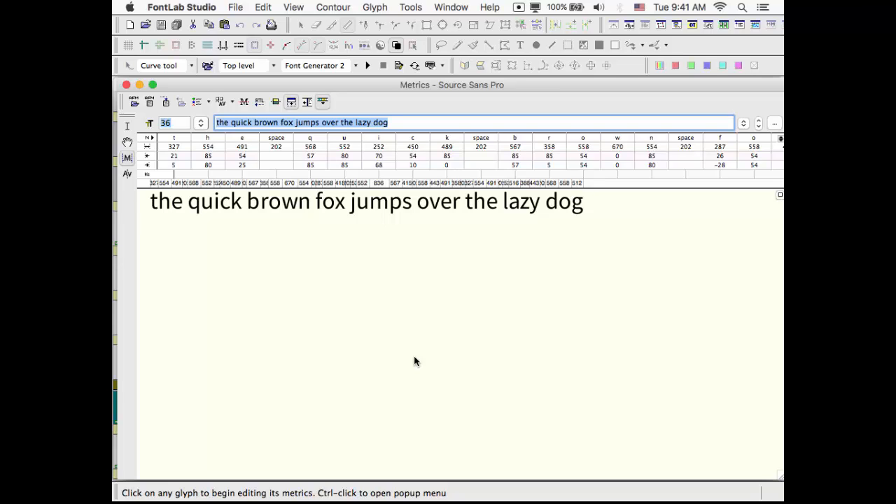
Set the left and right sidebearings of the s to 32
click(182, 123)
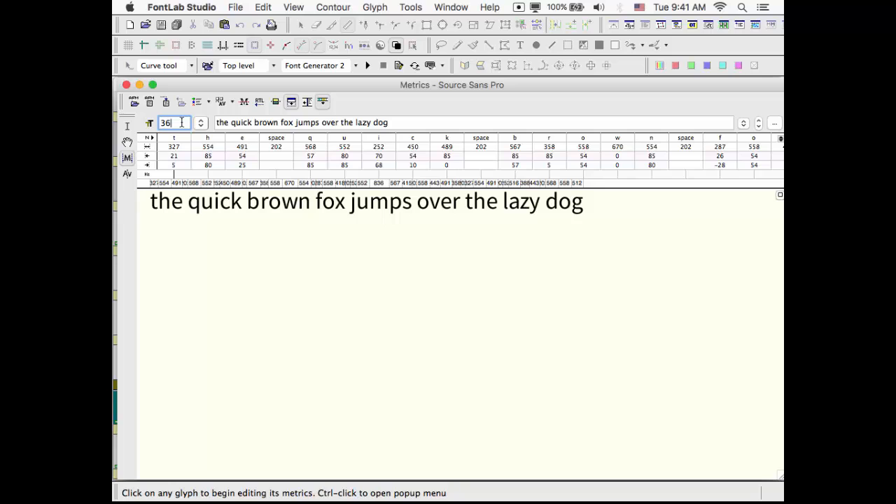
click(409, 207)
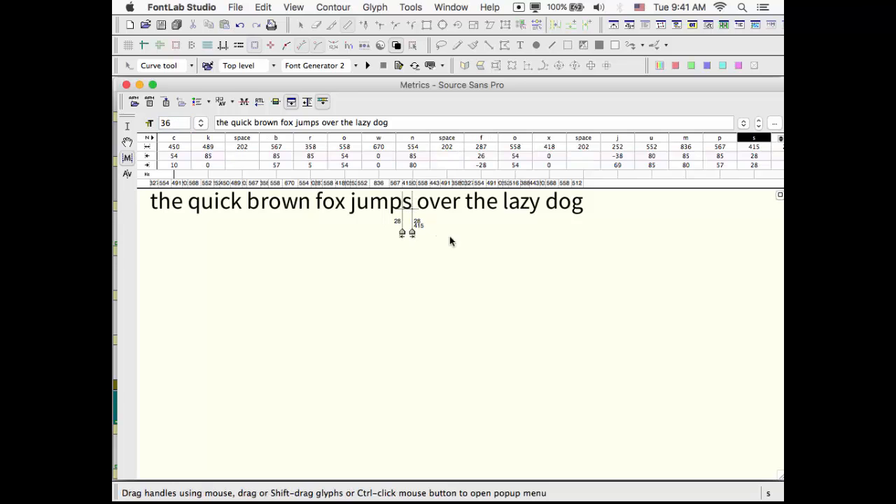
click(763, 157)
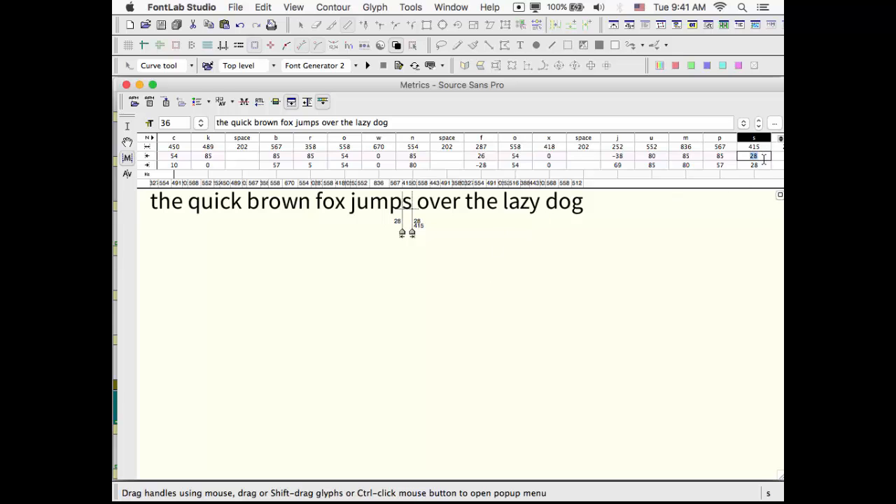
text(32)
key(Return)
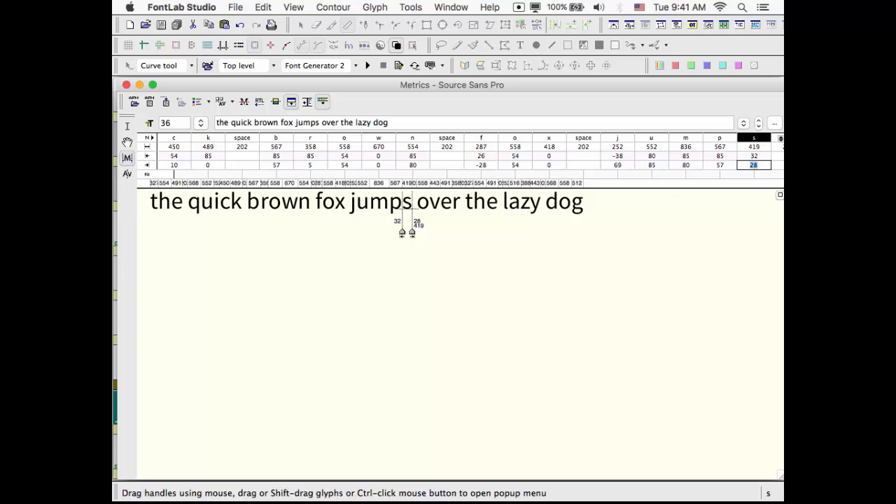
text(32)
key(Return)
click(480, 330)
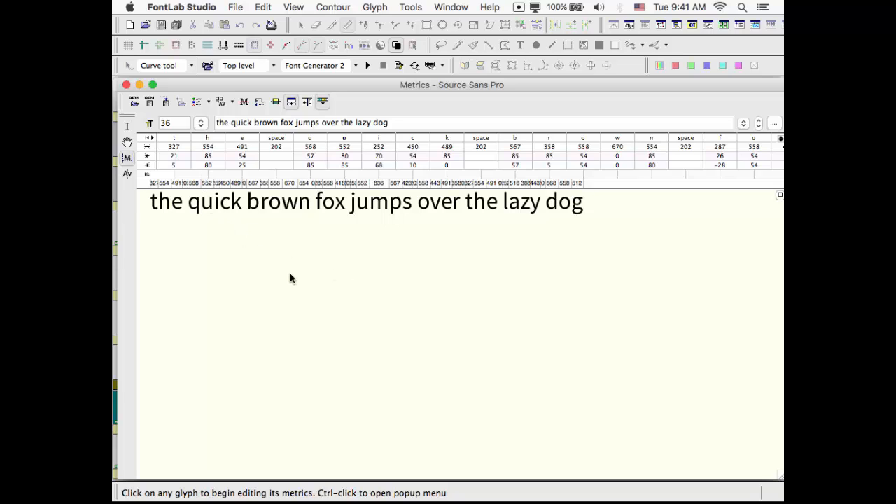
Compare the advance width of the space with that of the i in the pangram
click(281, 149)
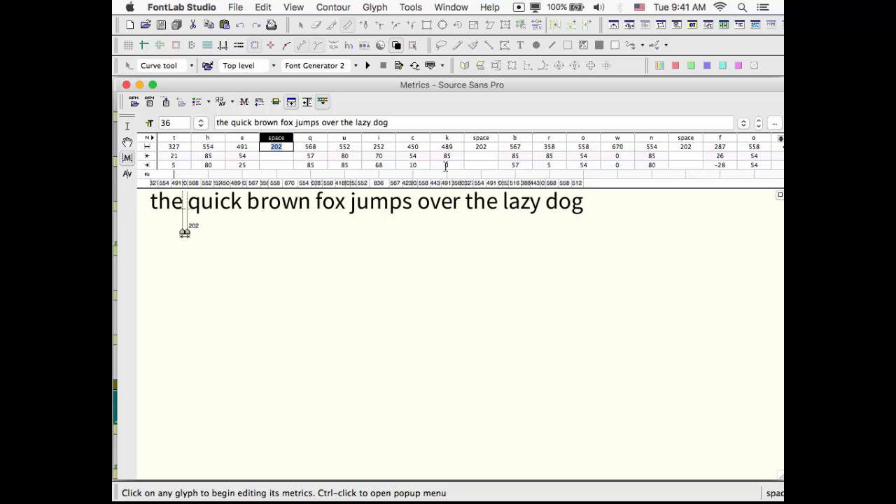
key(Escape)
click(380, 148)
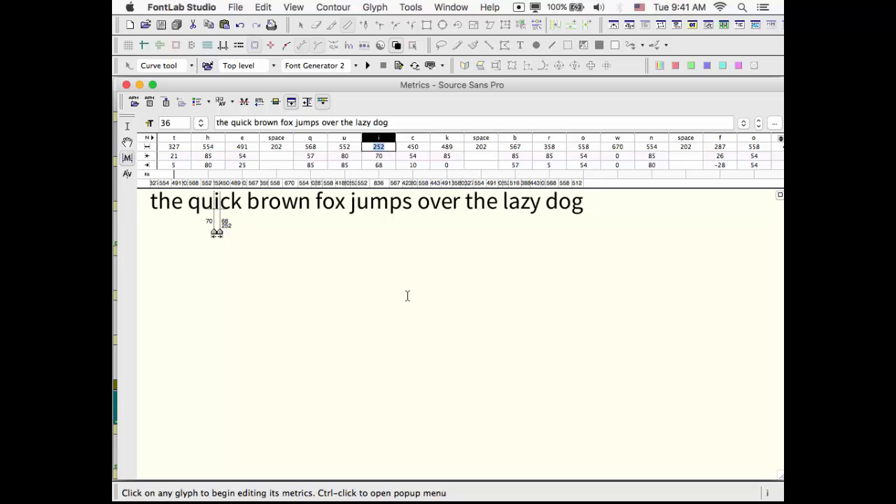
key(Escape)
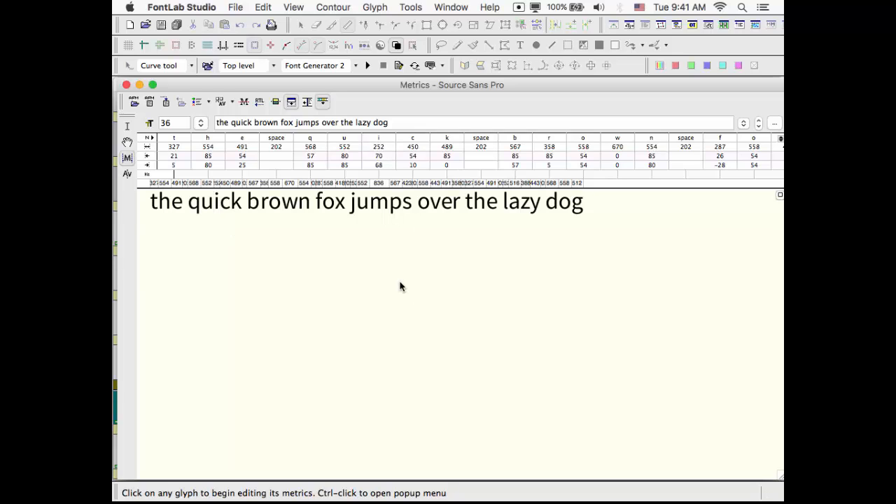
drag(262, 82, 258, 81)
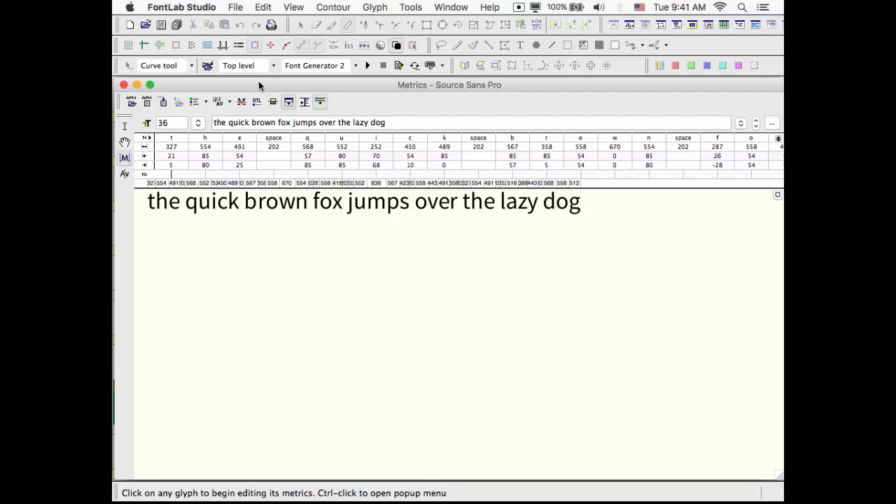
Search this Mac for SourceSansPro-Regular and open the original font file SourceSansPro-Regular.otf
click(236, 7)
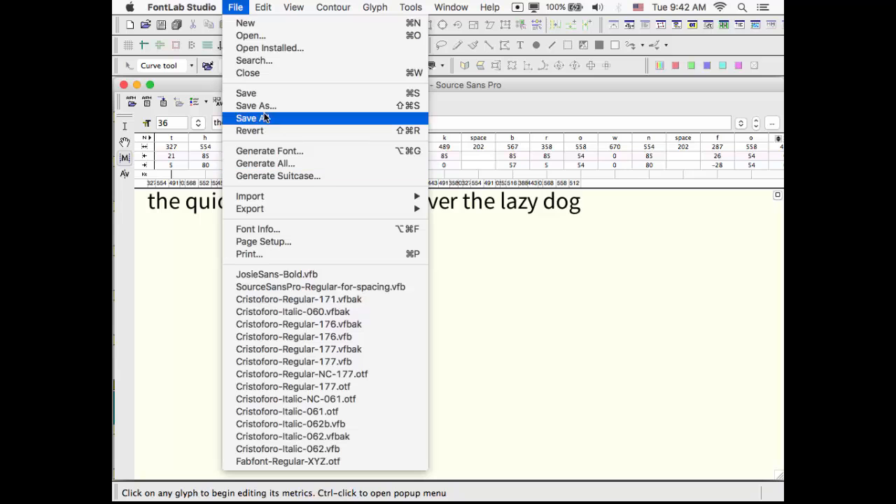
click(252, 35)
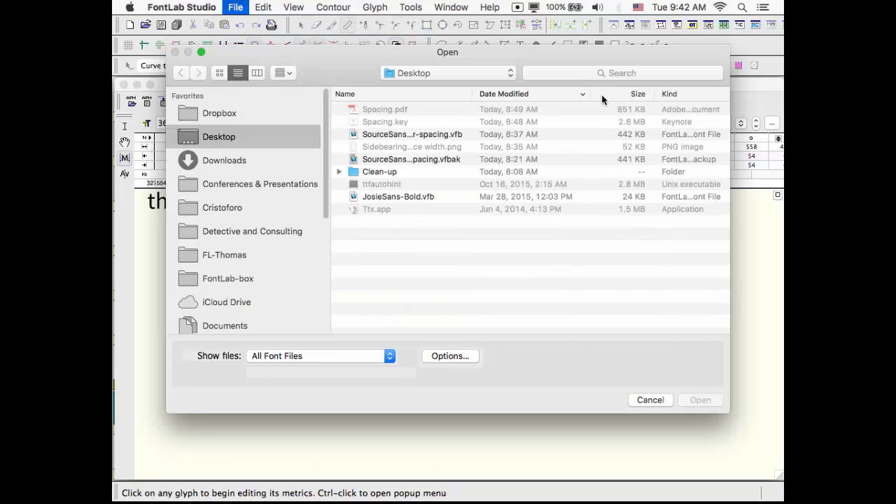
click(619, 73)
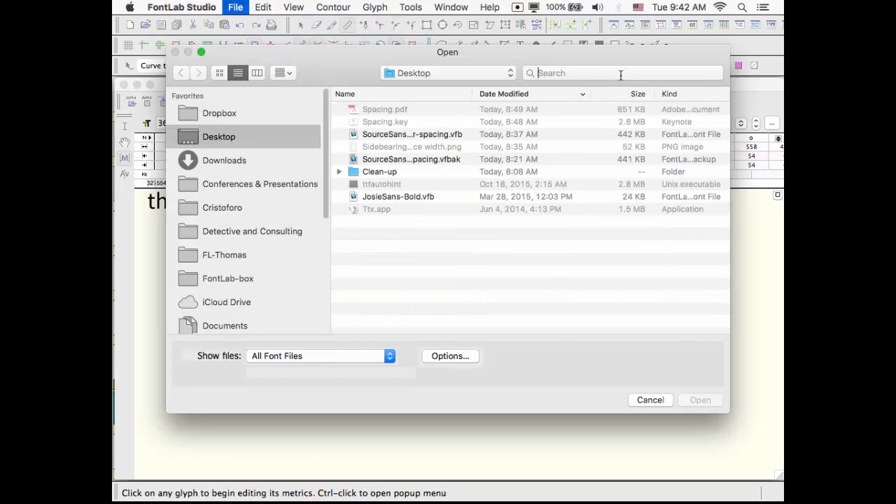
text(Souirce)
key(BackSpace)
key(BackSpace)
key(BackSpace)
key(BackSpace)
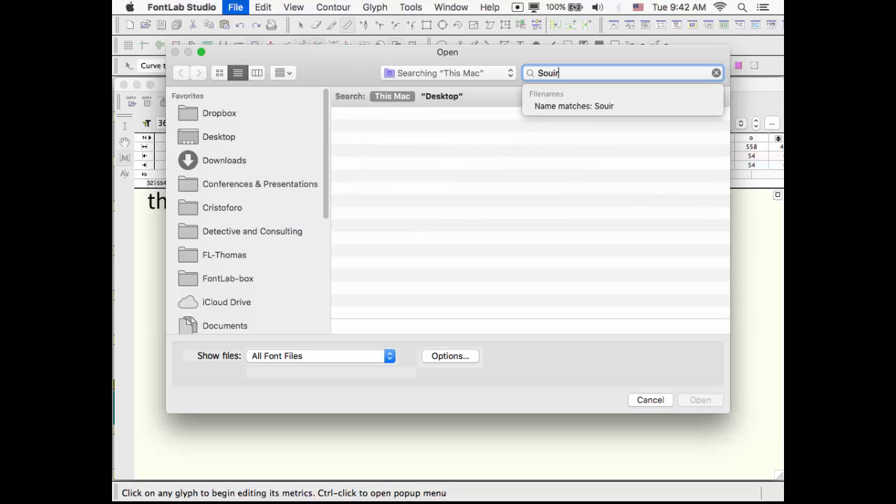
text(rceSansPro-)
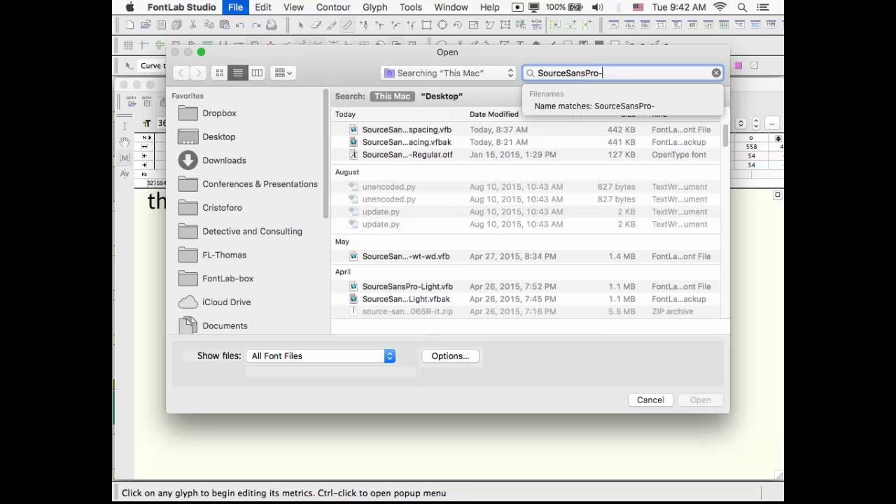
text(Regular)
key(Down)
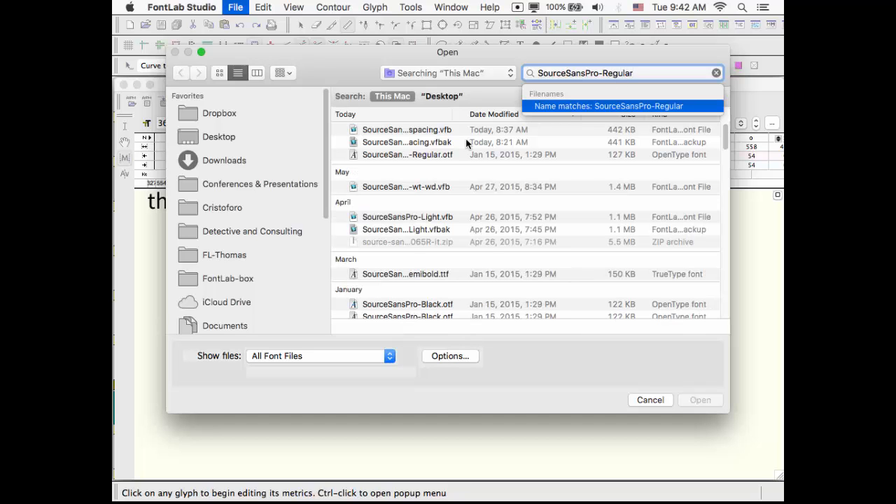
click(446, 155)
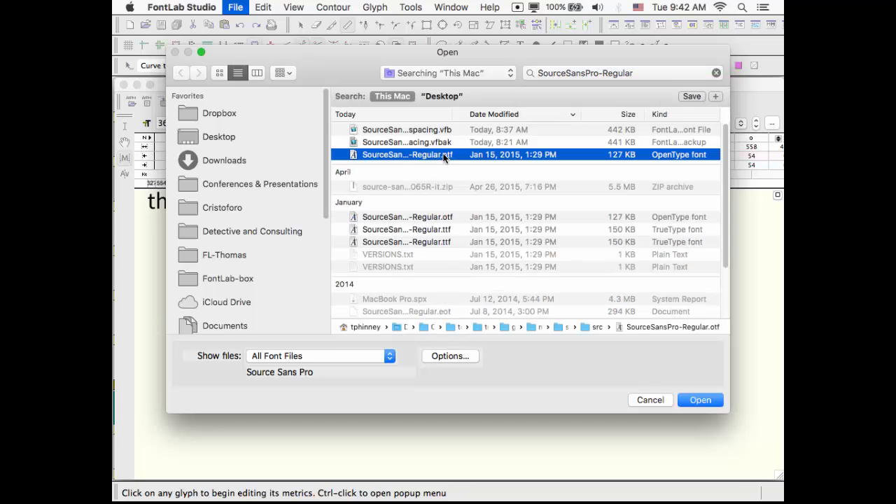
click(700, 400)
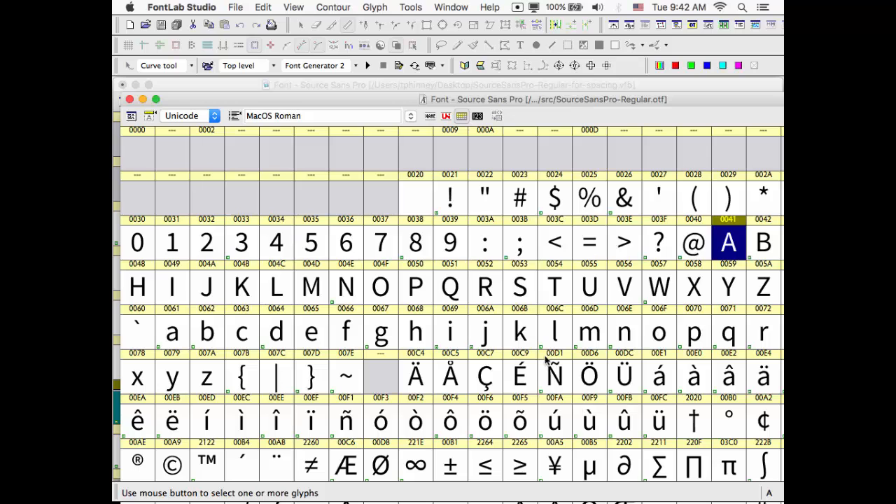
Recheck the width of the i in the pangram metrics window, and close that window
click(180, 330)
shift+click(199, 377)
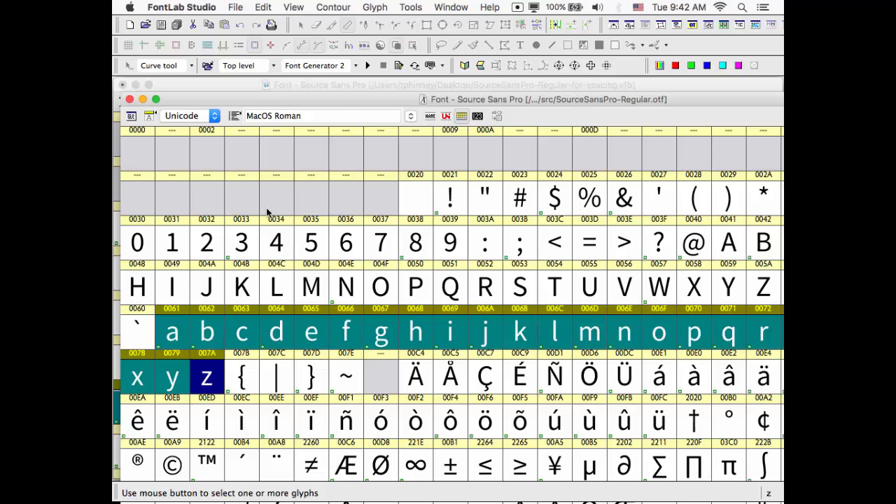
click(447, 7)
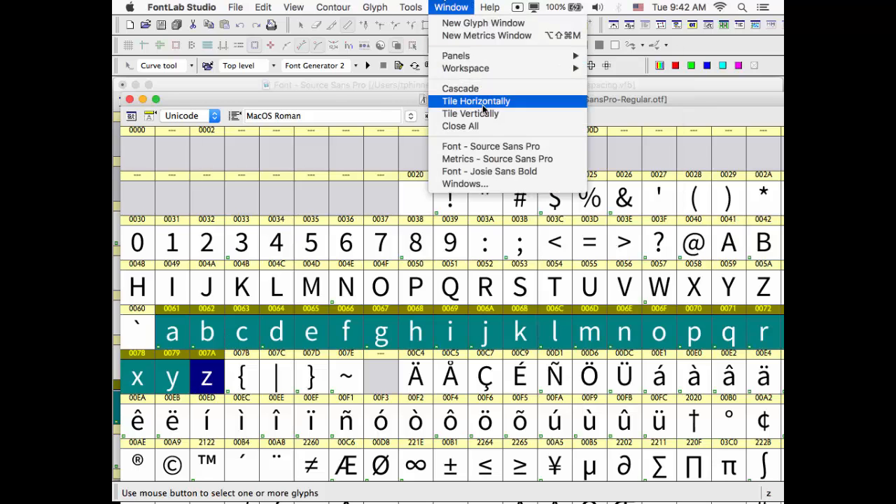
click(477, 159)
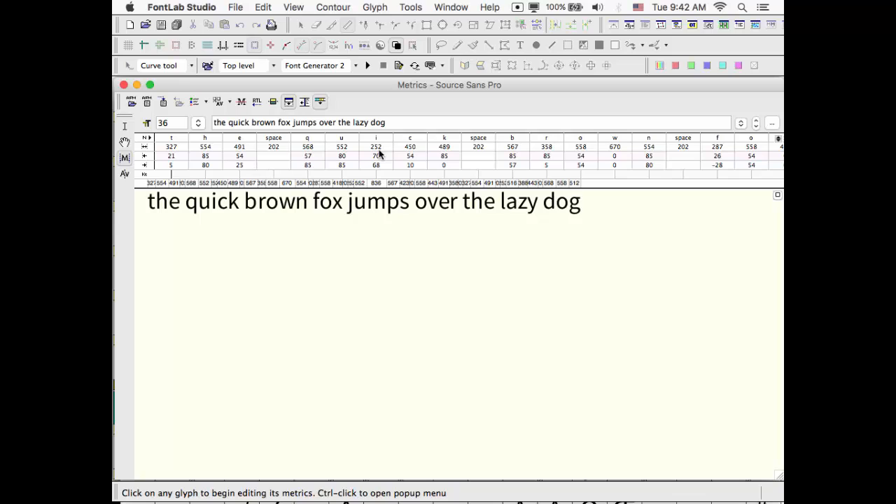
click(384, 148)
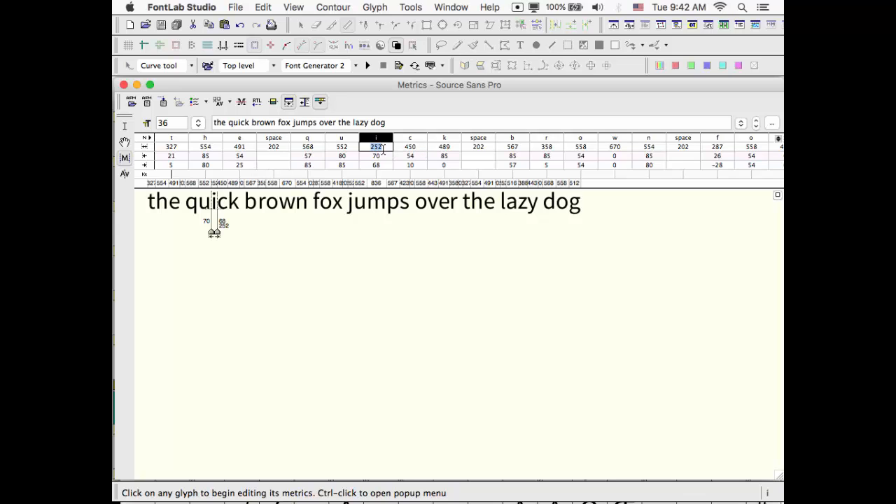
click(420, 159)
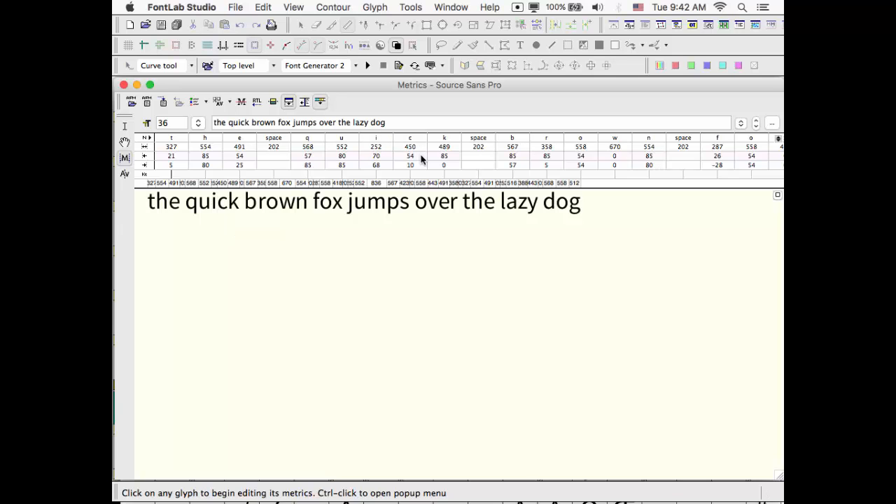
click(124, 84)
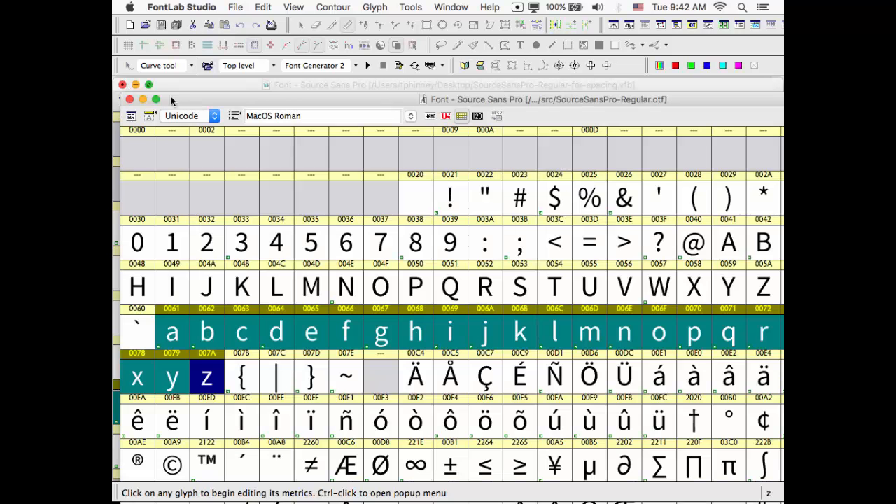
Open the lowercase glyphs a to z of SourceSansPro-Regular.otf in a new metrics window to examine the original sidebearings
click(380, 196)
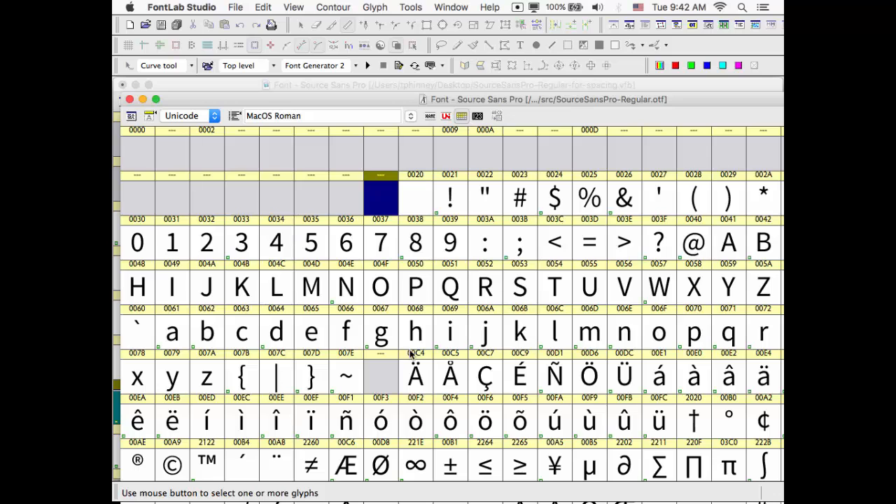
click(176, 336)
shift+click(207, 380)
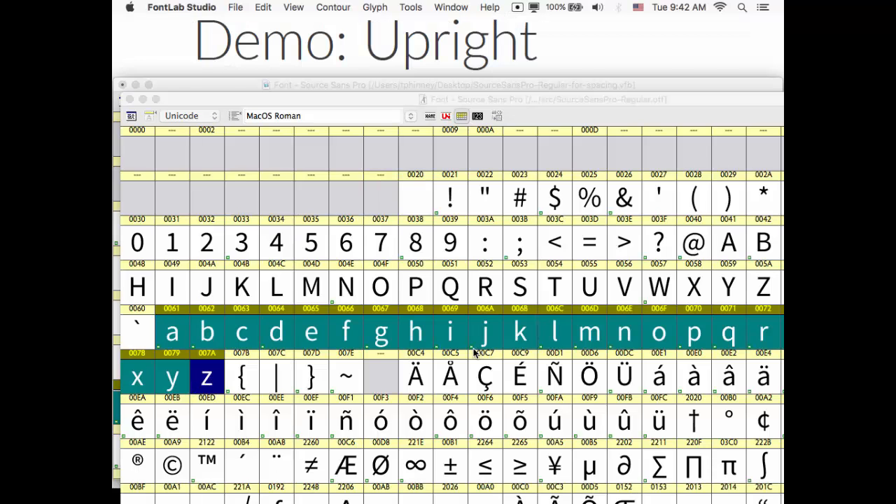
click(456, 8)
click(486, 36)
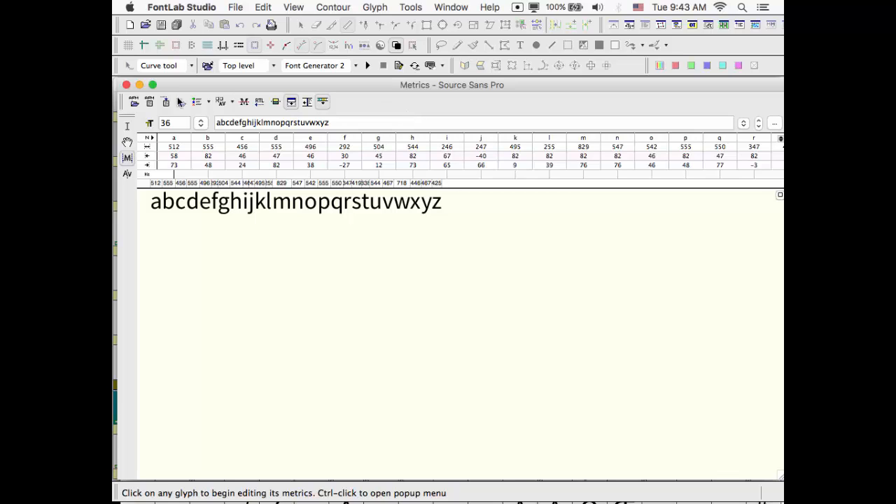
Close the original font's metrics window and the SourceSansPro-Regular.otf font window
click(126, 85)
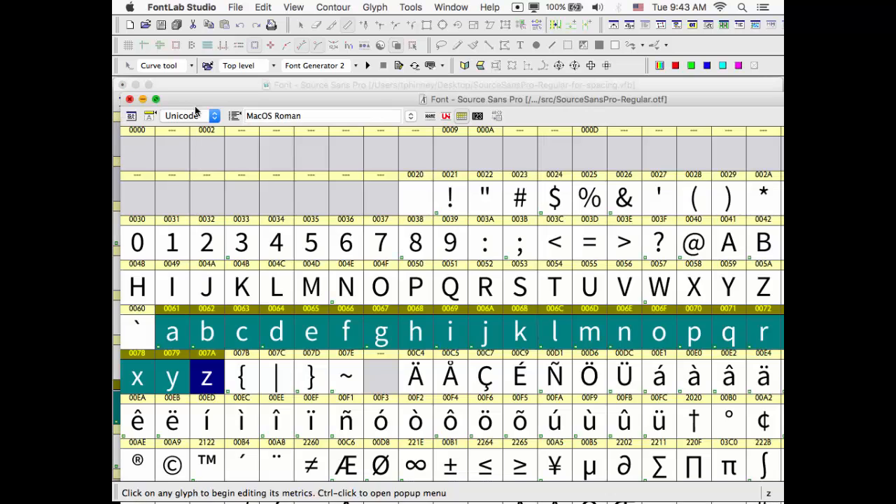
click(317, 194)
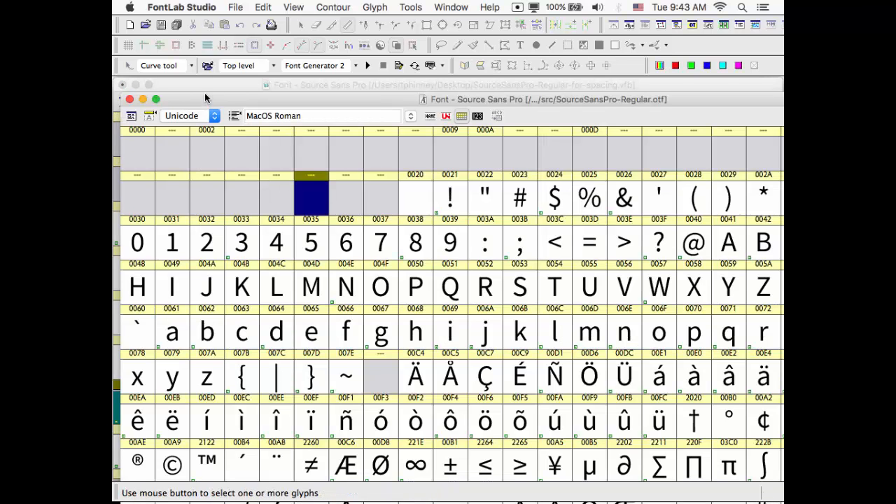
drag(209, 98, 205, 84)
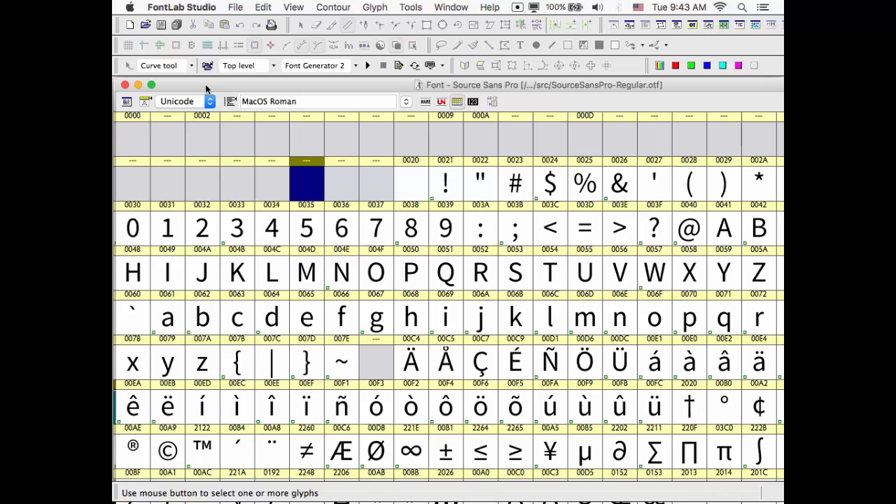
click(329, 263)
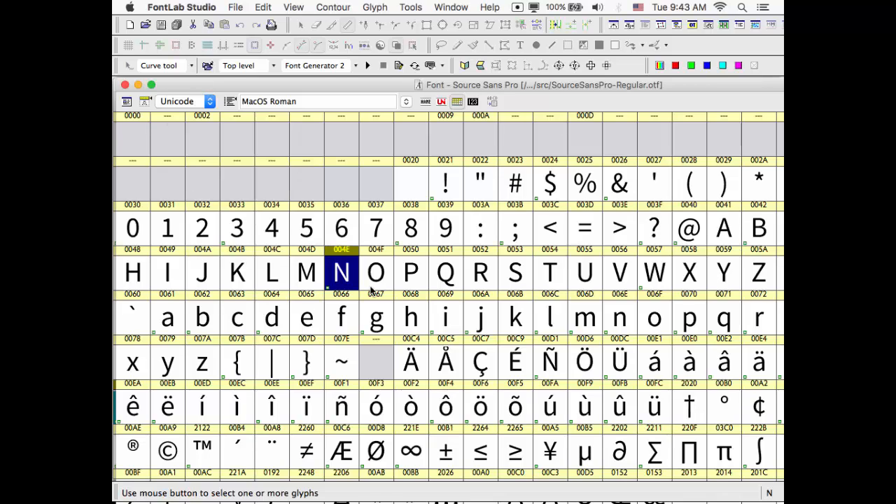
click(385, 363)
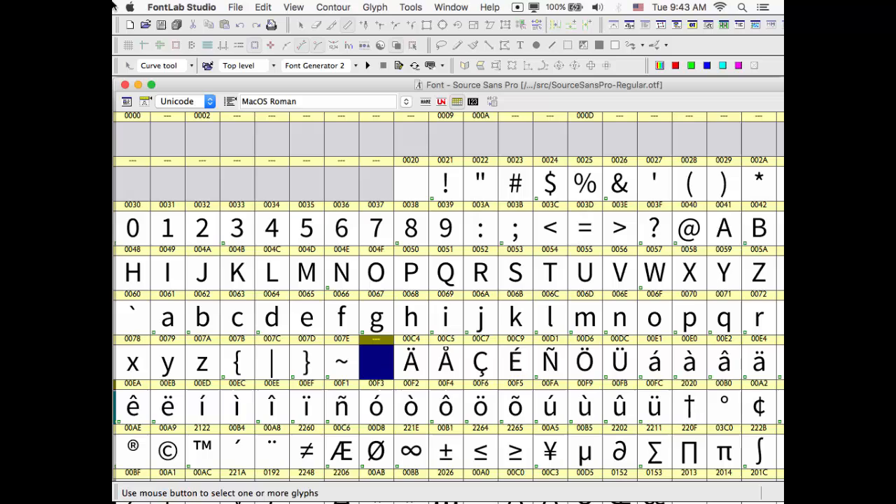
click(125, 84)
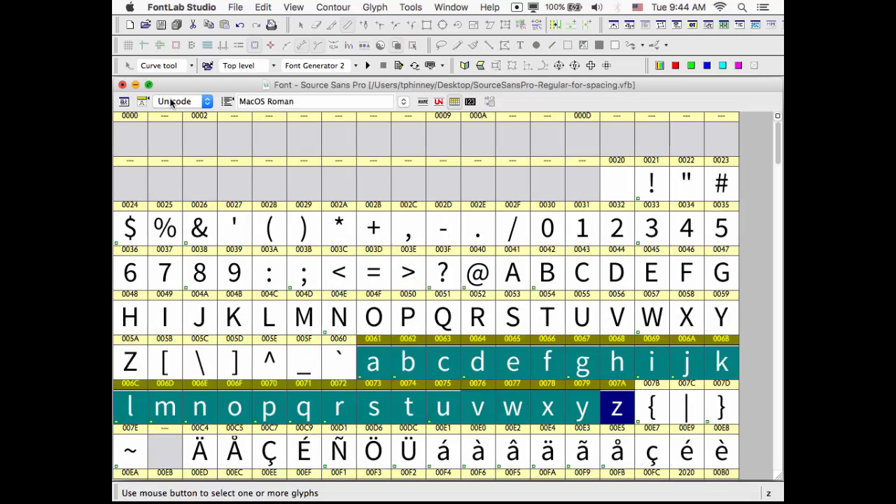
click(234, 178)
key(super+Tab)
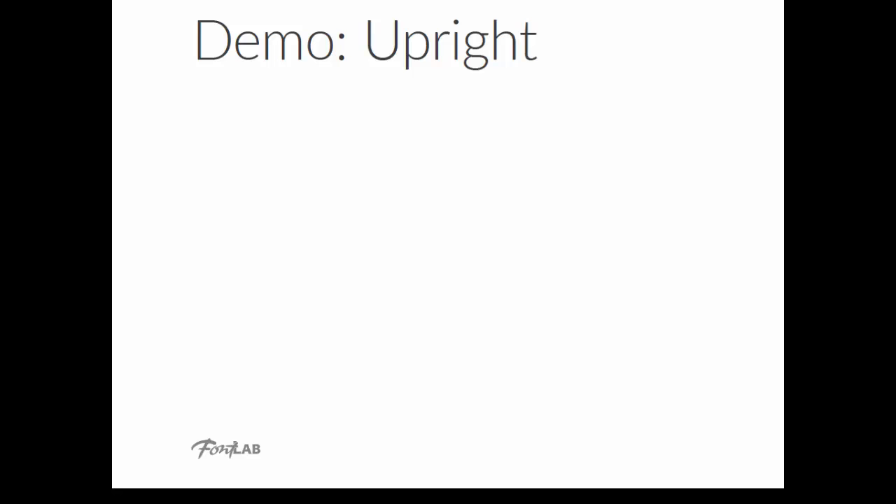
key(Right)
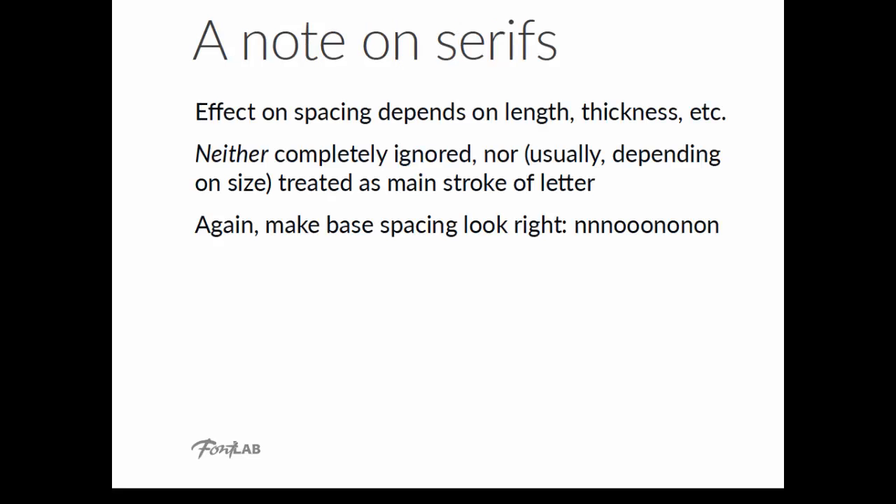
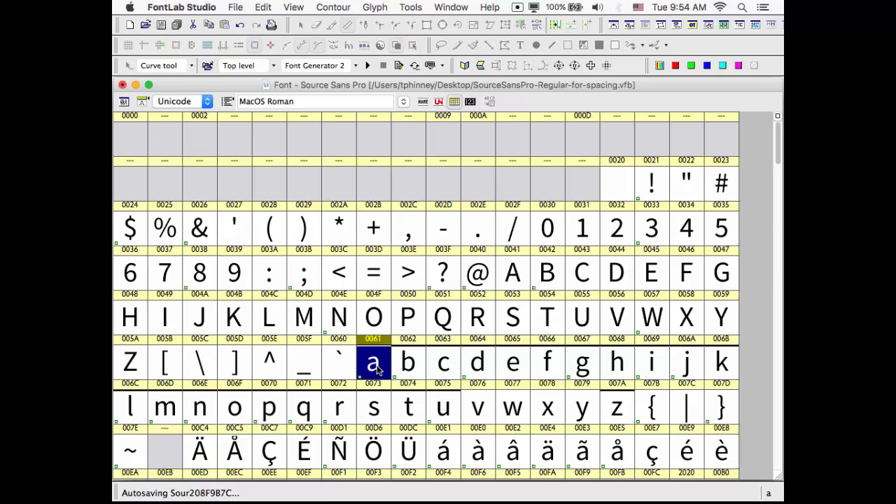
Copy the capital glyphs A to Z of SourceSansPro-Regular-for-spacing.vfb
click(516, 278)
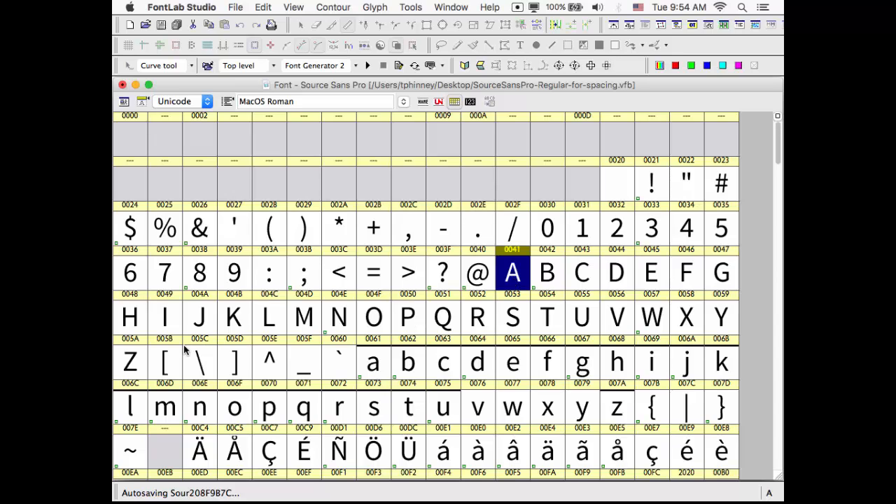
shift+click(130, 365)
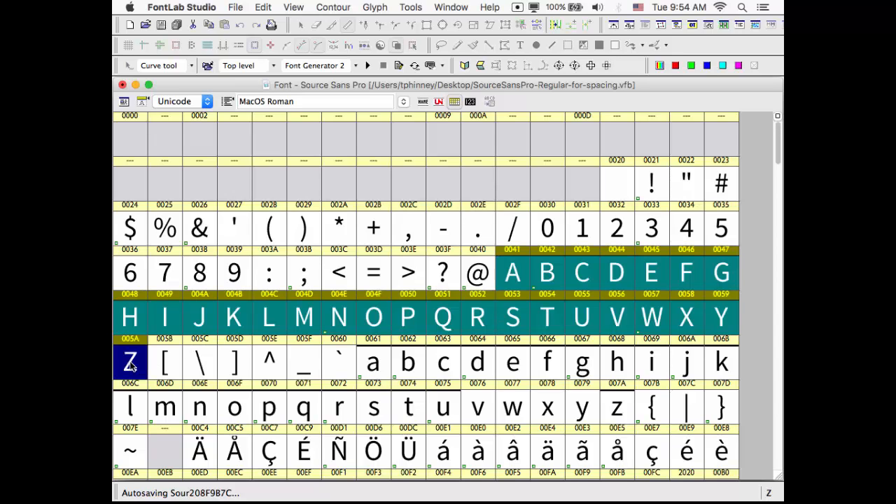
click(263, 7)
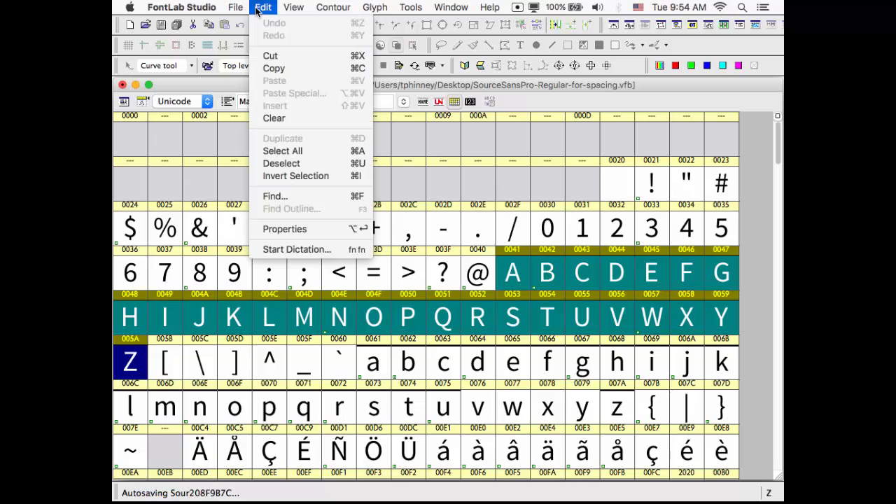
click(274, 68)
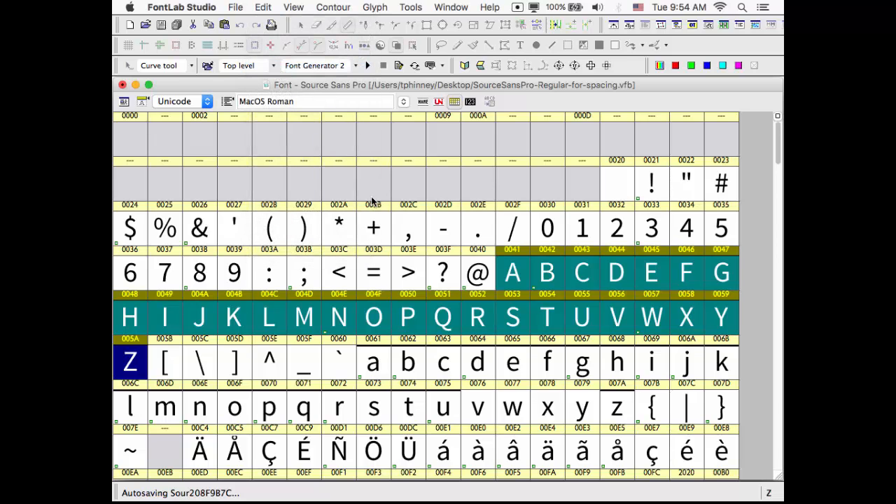
Open JosieSans-Bold.vfb and paste only the copied left and right sidebearings onto its capitals A to Z
click(237, 7)
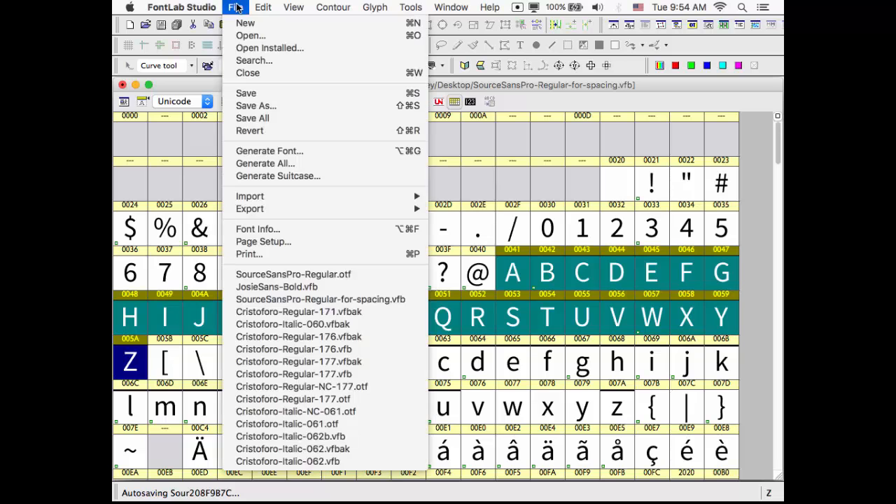
click(323, 293)
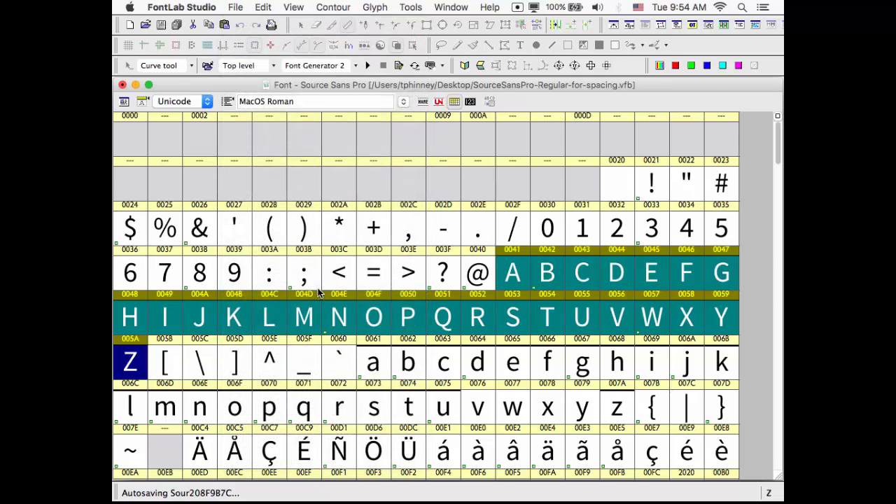
shift+click(121, 366)
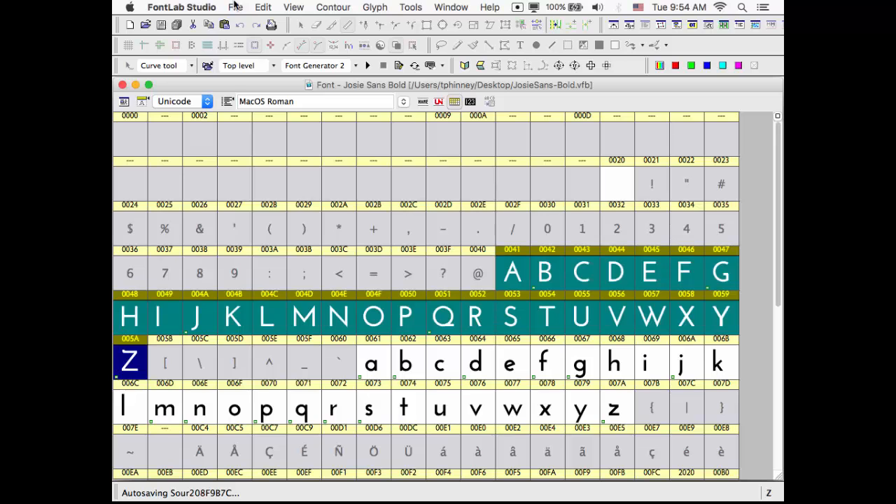
click(265, 7)
click(289, 92)
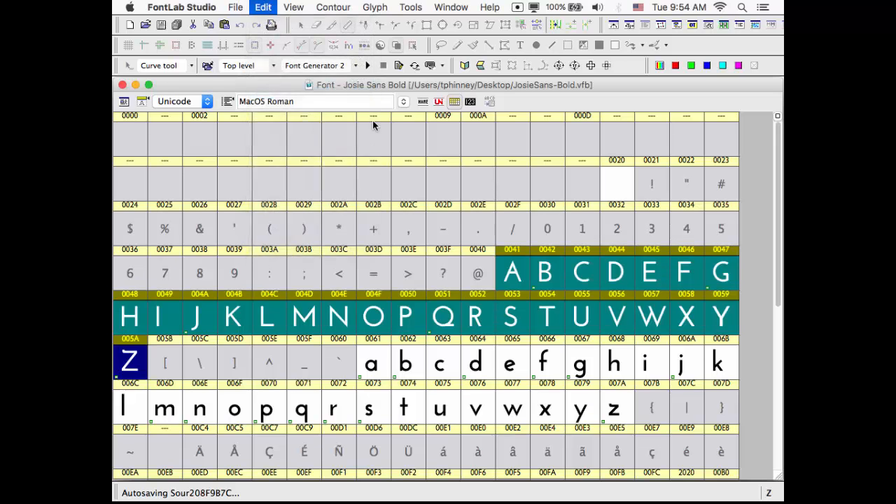
click(268, 178)
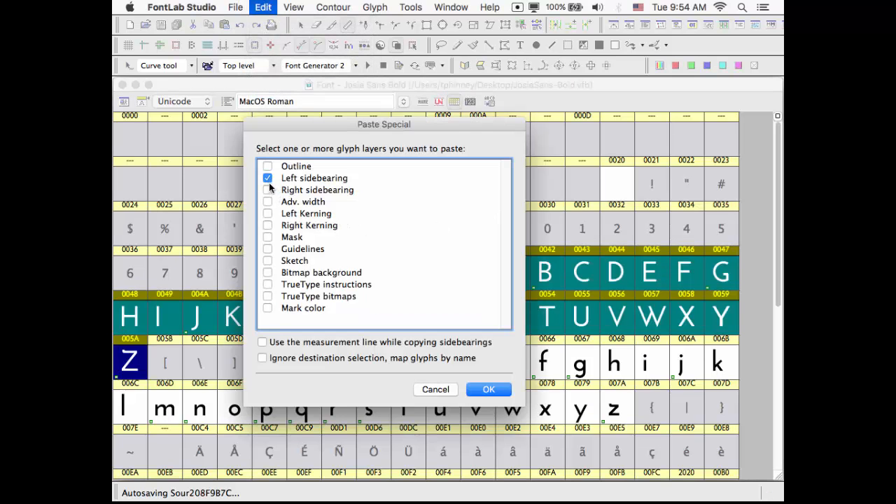
click(268, 189)
click(488, 394)
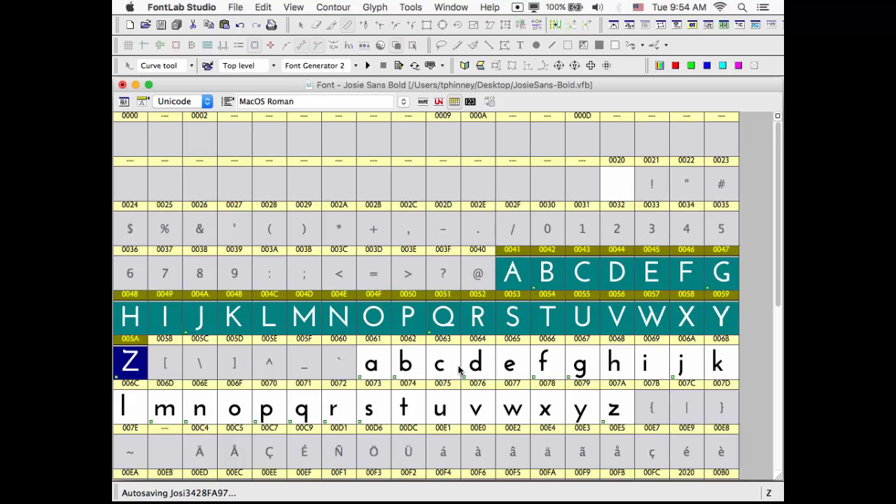
Move the Josie Sans Bold font window aside and copy the lowercase glyphs a to z of Source Sans Pro
click(459, 370)
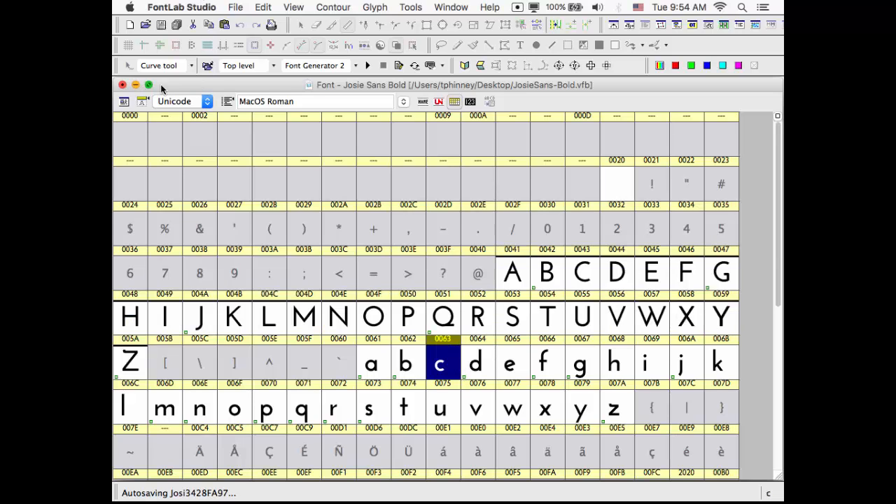
drag(192, 85, 262, 133)
click(234, 116)
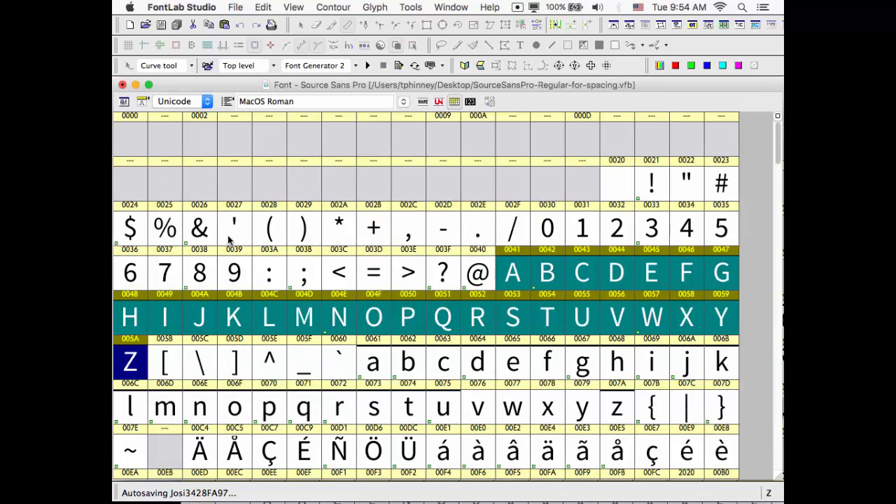
click(380, 371)
shift+click(615, 410)
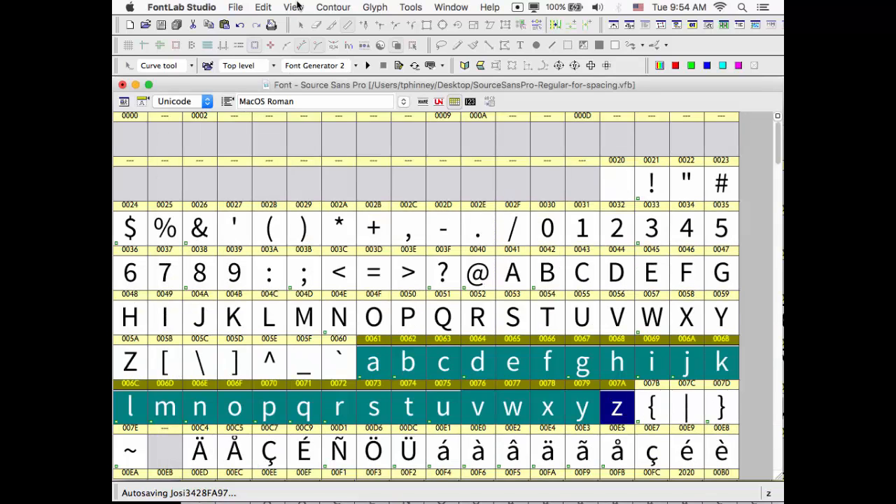
click(273, 6)
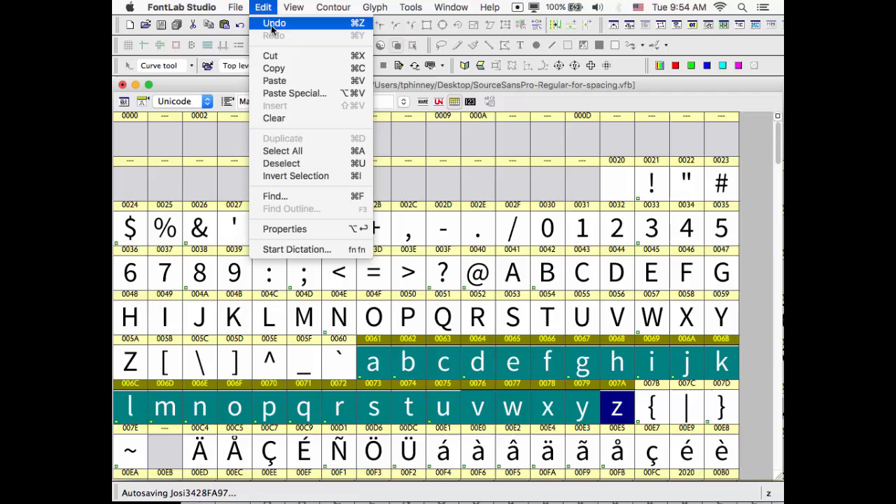
click(280, 66)
Paste only the copied left and right sidebearings onto the lowercase glyphs a to z of Josie Sans Bold
click(449, 6)
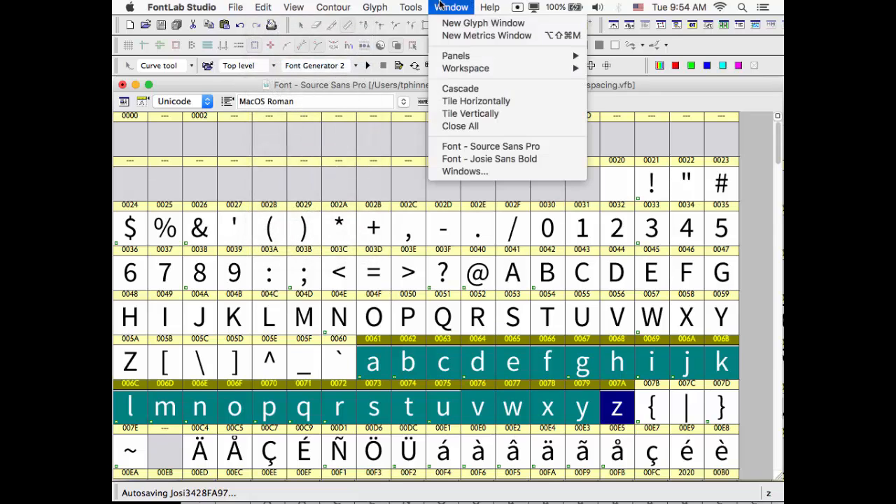
click(488, 158)
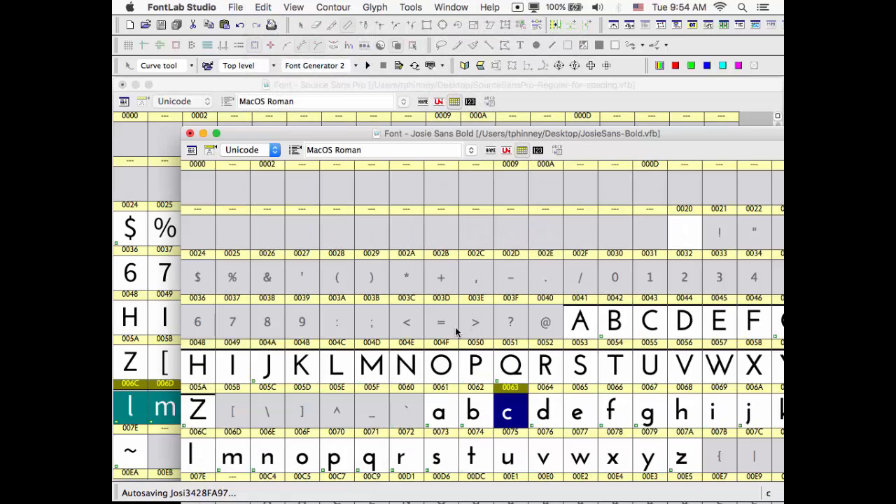
click(449, 418)
shift+click(688, 460)
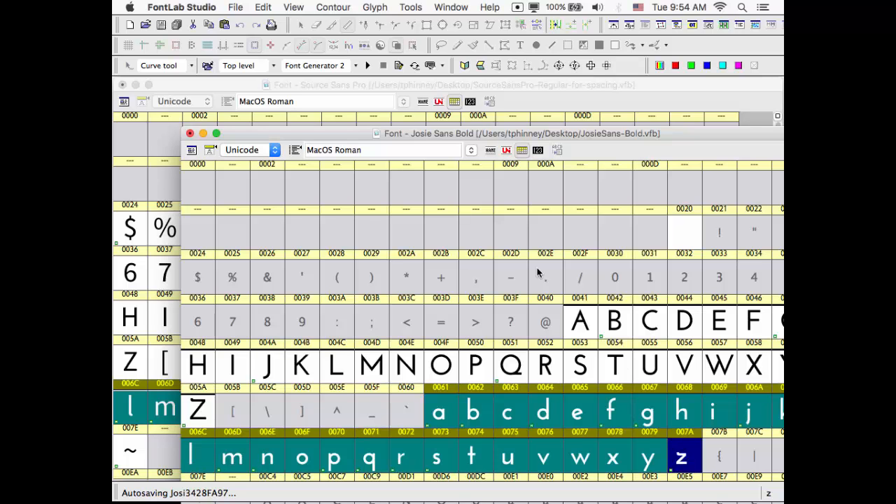
click(264, 7)
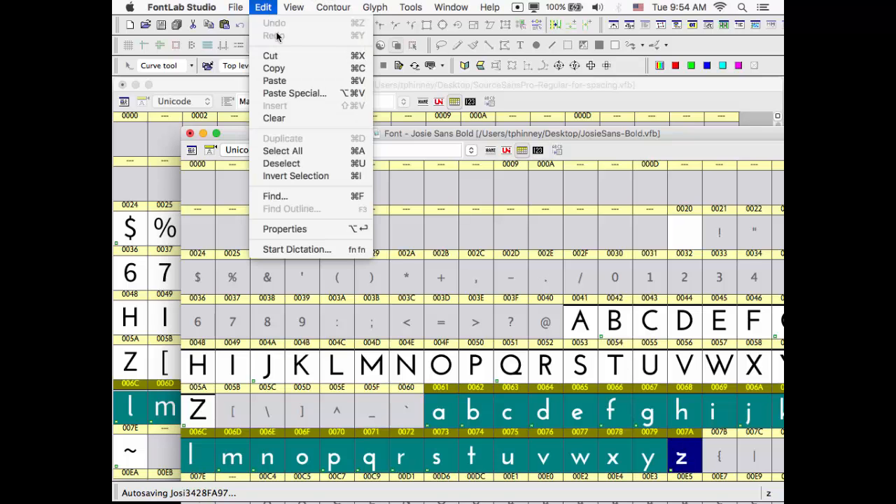
click(297, 93)
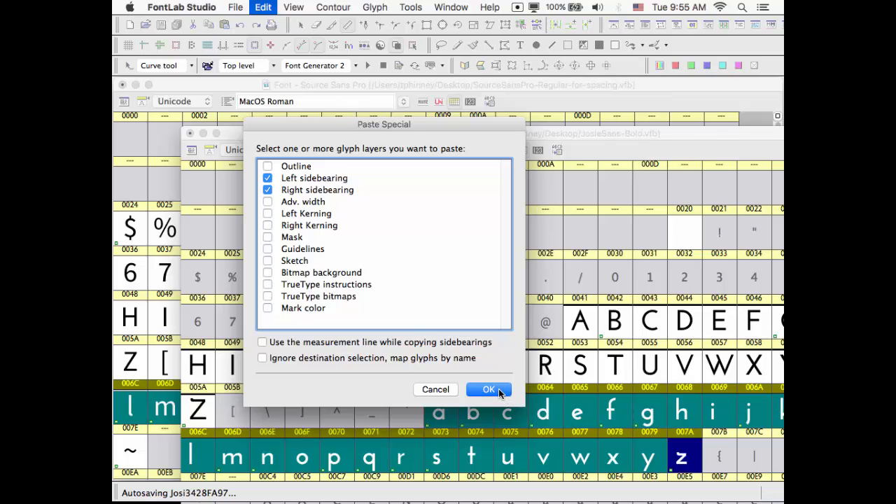
click(499, 392)
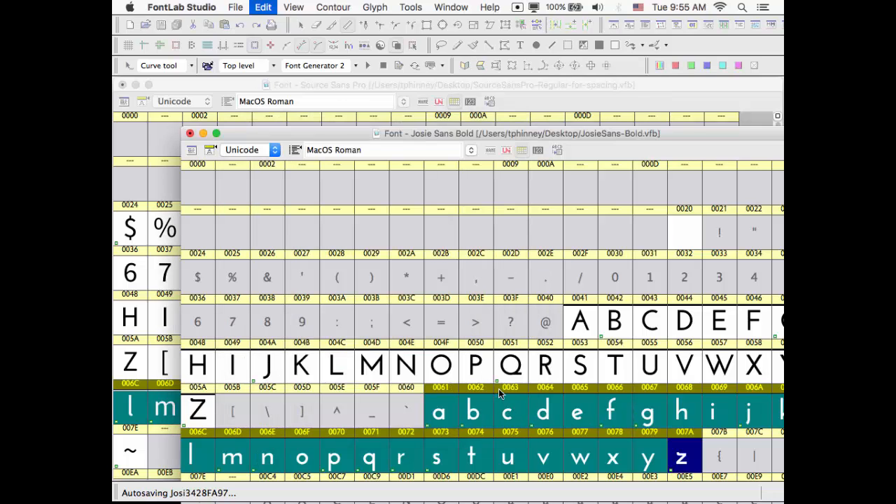
Examine the sidebearings of Josie Sans Bold's lowercase a to z in a new metrics window, and close that window
click(451, 416)
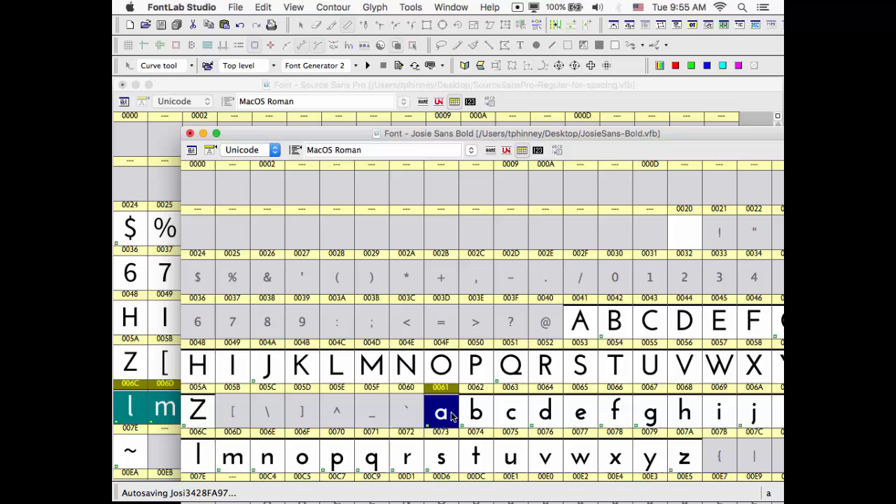
shift+click(684, 458)
click(477, 7)
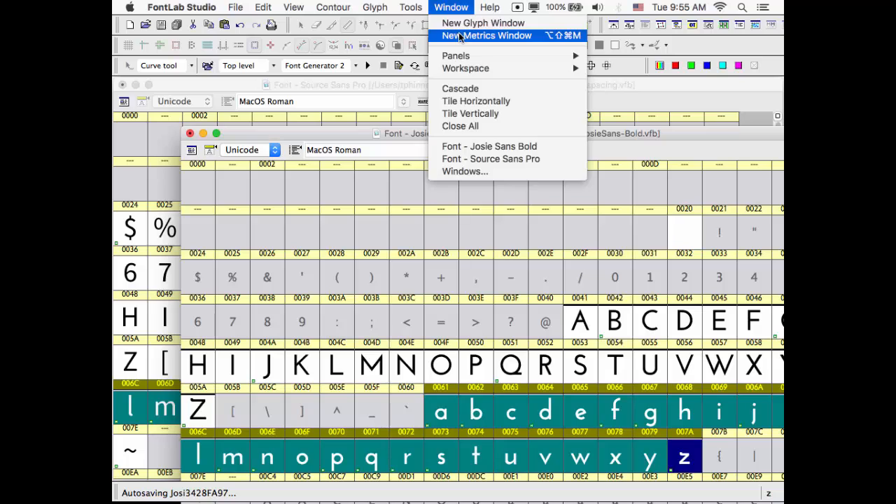
click(459, 33)
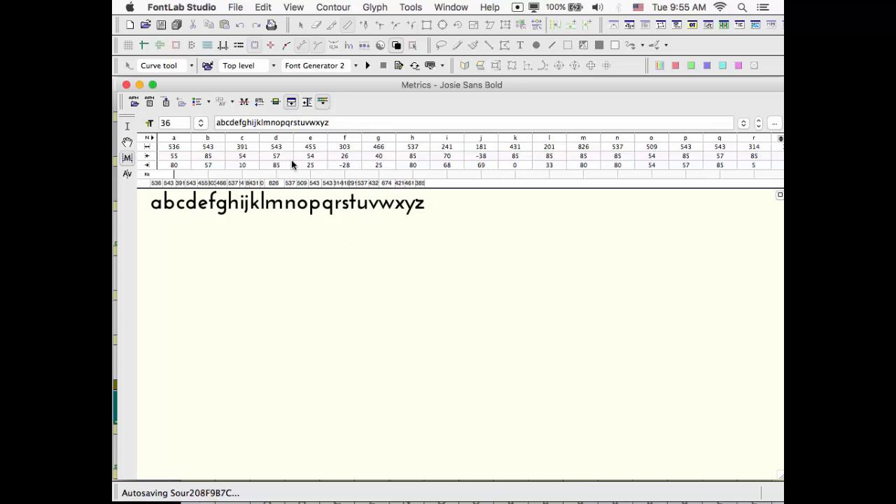
click(126, 85)
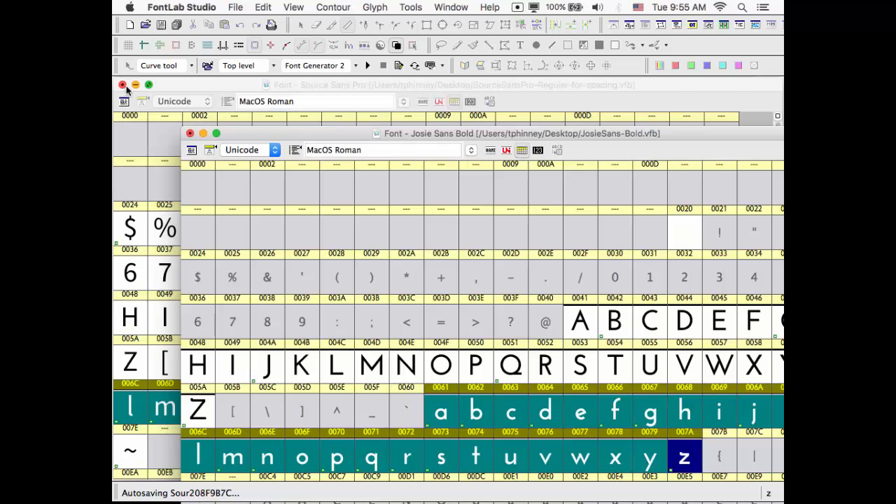
click(359, 263)
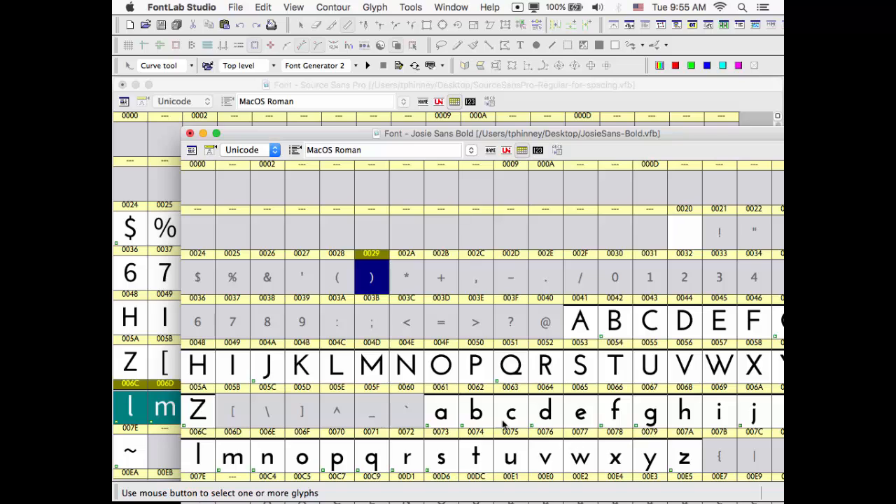
click(441, 415)
scroll(459, 420, down, 1)
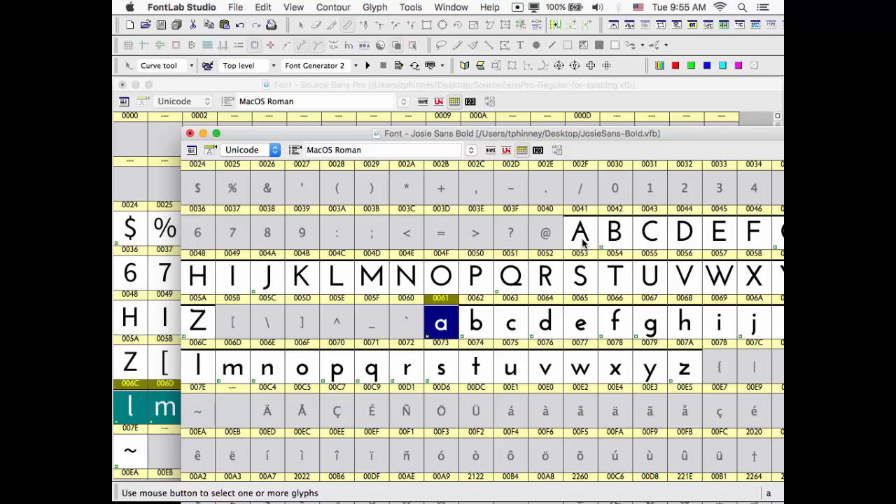
click(582, 238)
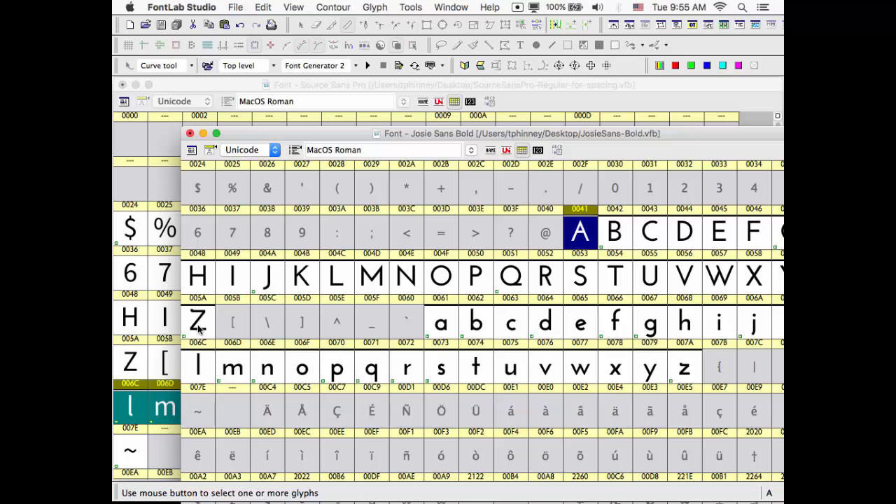
Select Josie Sans Bold's lowercase glyphs a to z and choose the Set sidebearings metrics action for them
click(457, 331)
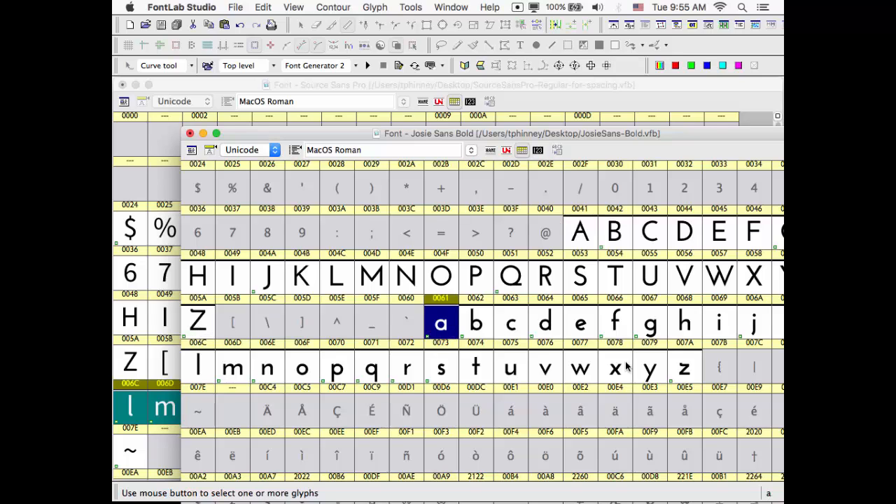
shift+click(683, 368)
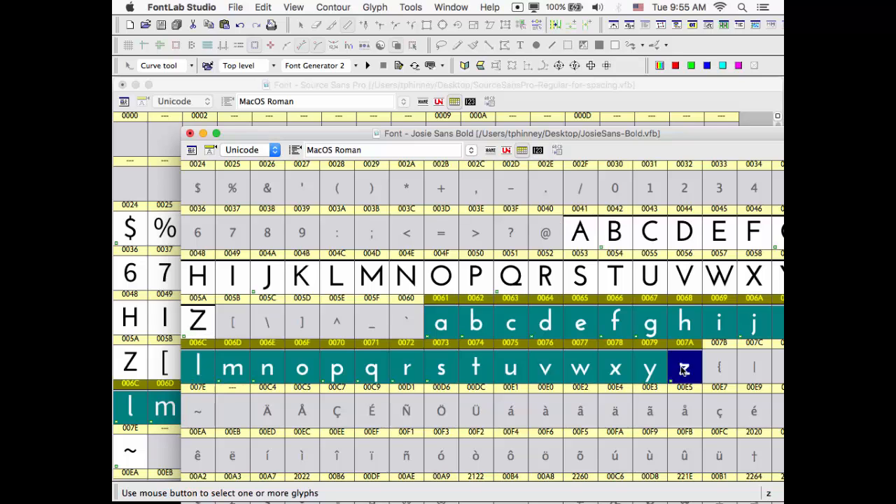
click(341, 7)
mouse_move(418, 9)
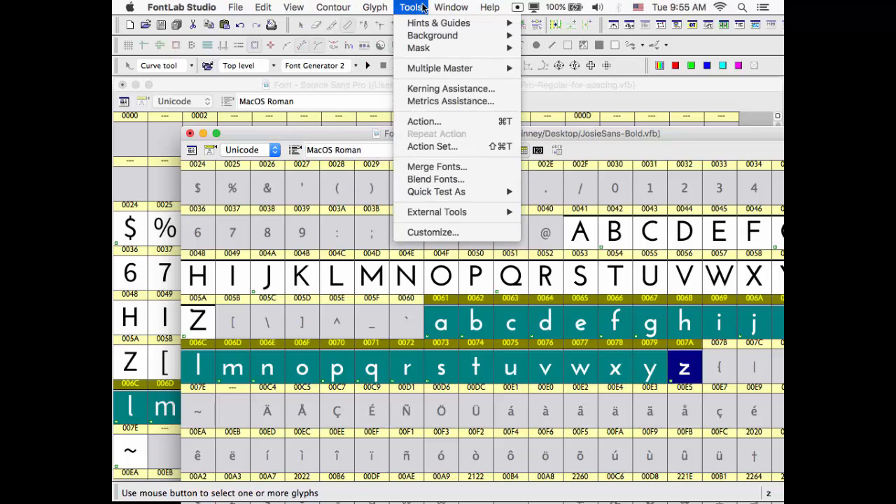
click(424, 122)
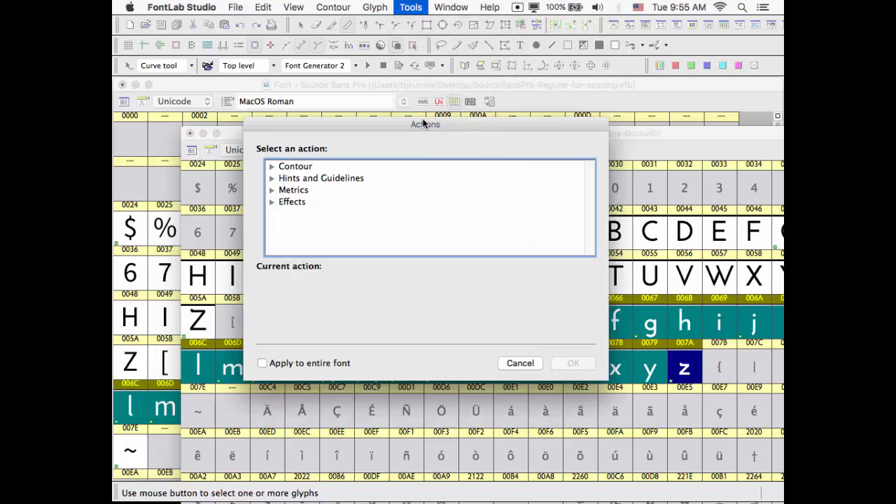
click(273, 167)
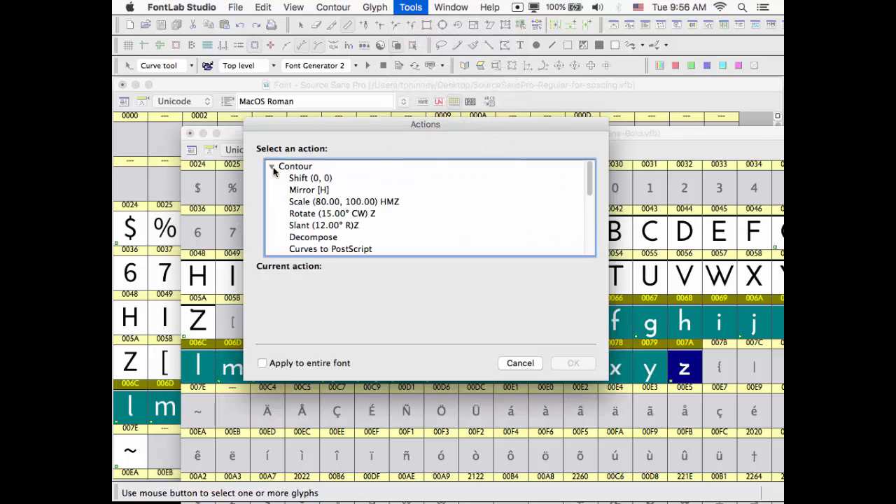
click(273, 166)
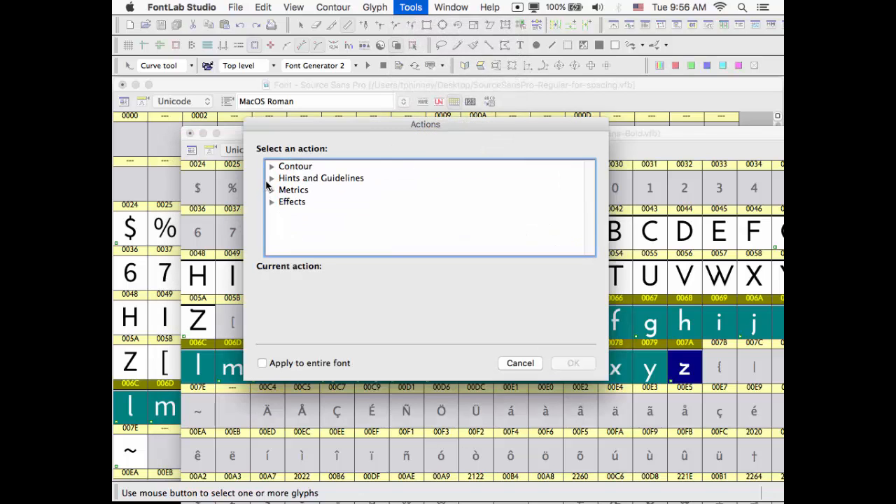
click(270, 190)
click(305, 213)
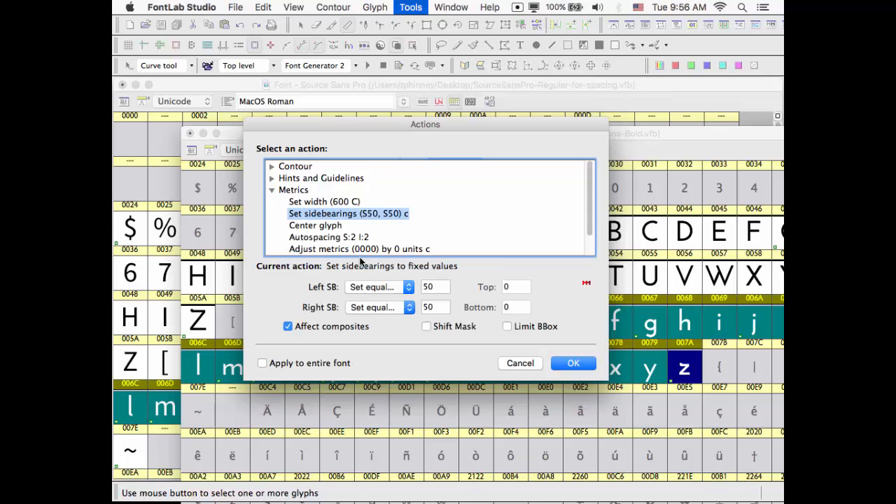
Decrease both the left and right sidebearings of the selected lowercase glyphs by 15 units, including composites, and apply the action
click(409, 289)
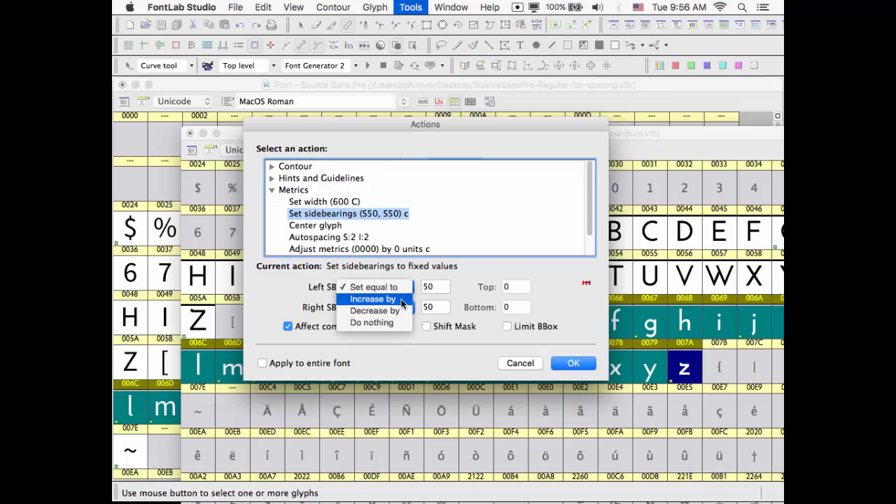
click(400, 311)
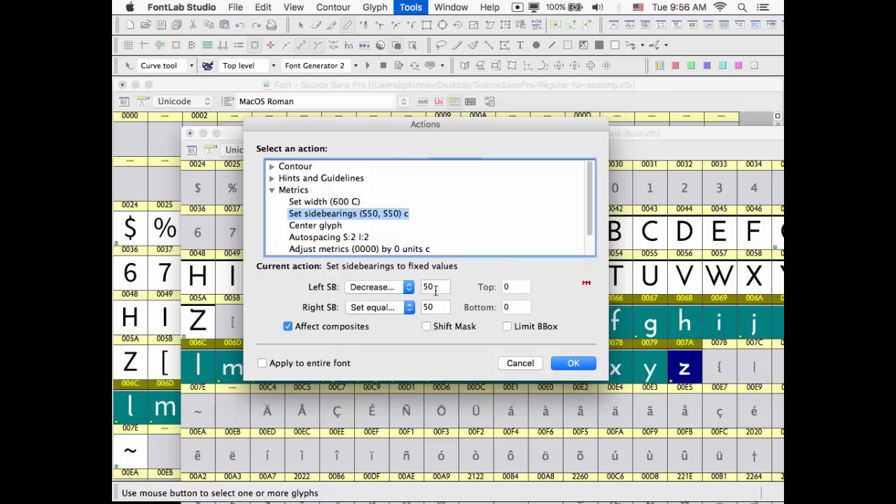
click(410, 288)
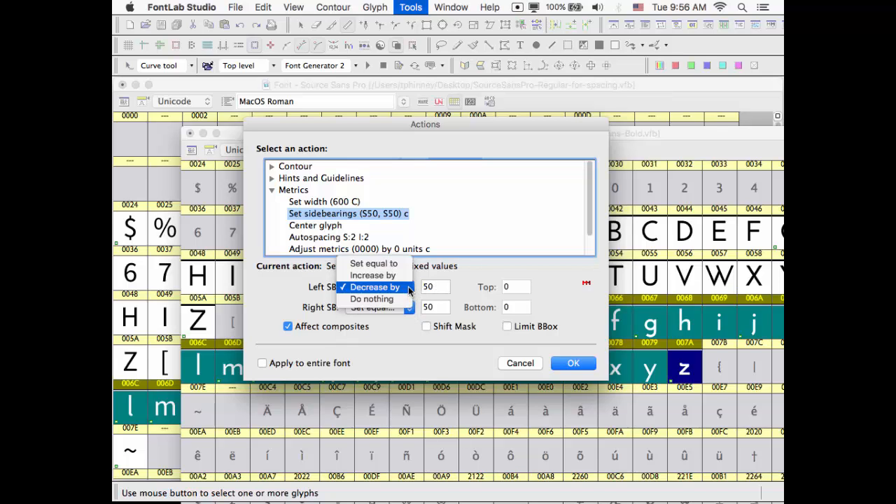
click(410, 288)
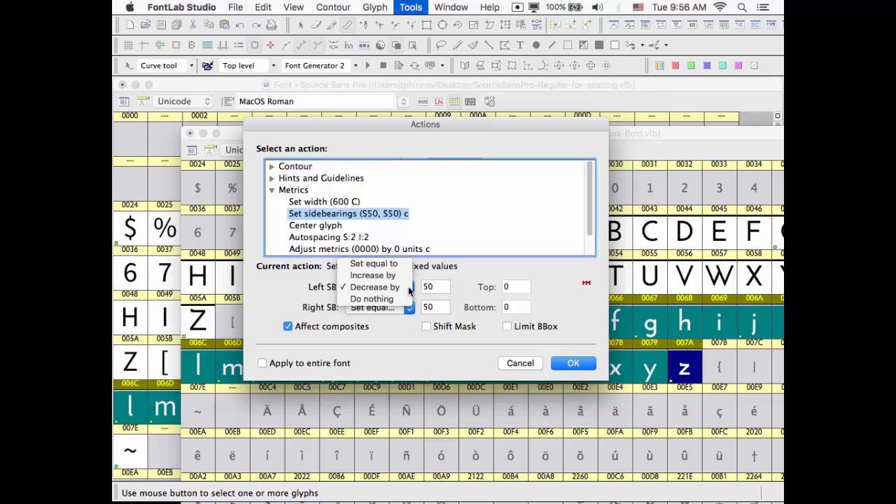
click(408, 307)
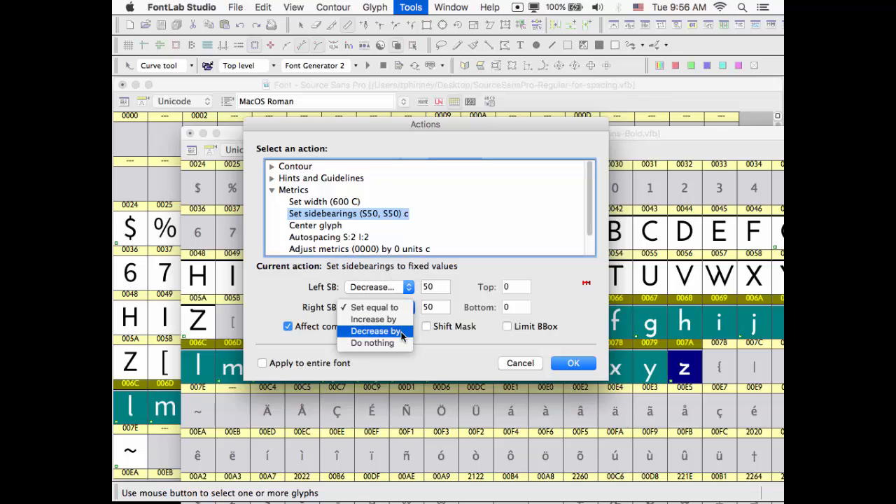
click(378, 331)
click(434, 286)
double_click(434, 287)
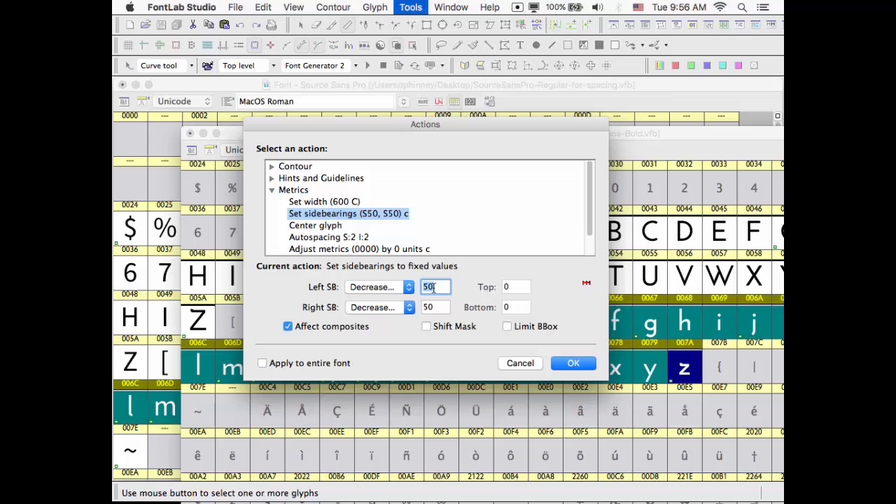
text(1)
double_click(439, 307)
text(15)
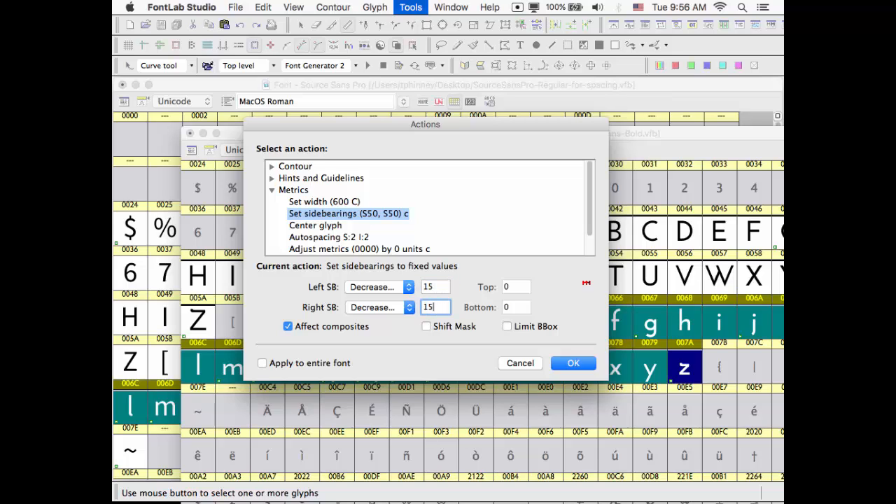
click(571, 363)
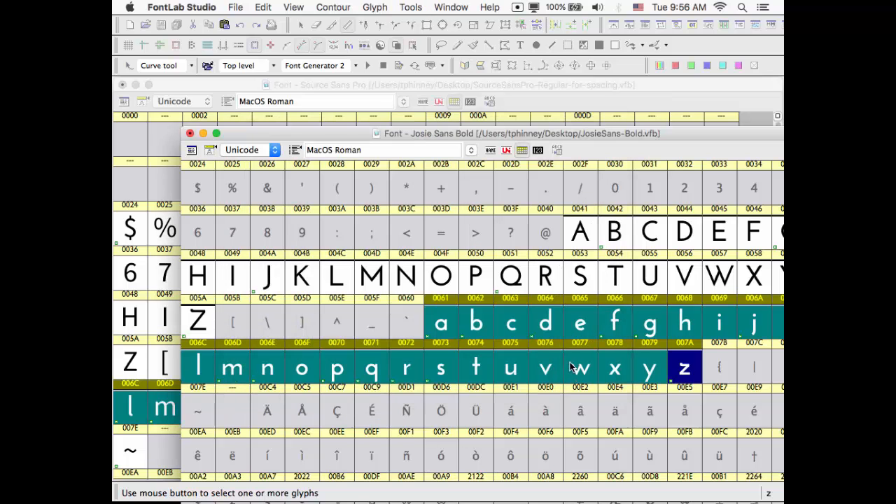
Examine the reduced sidebearings of Josie Sans Bold's lowercase a to z in a new metrics window, and close that window
click(440, 6)
click(474, 37)
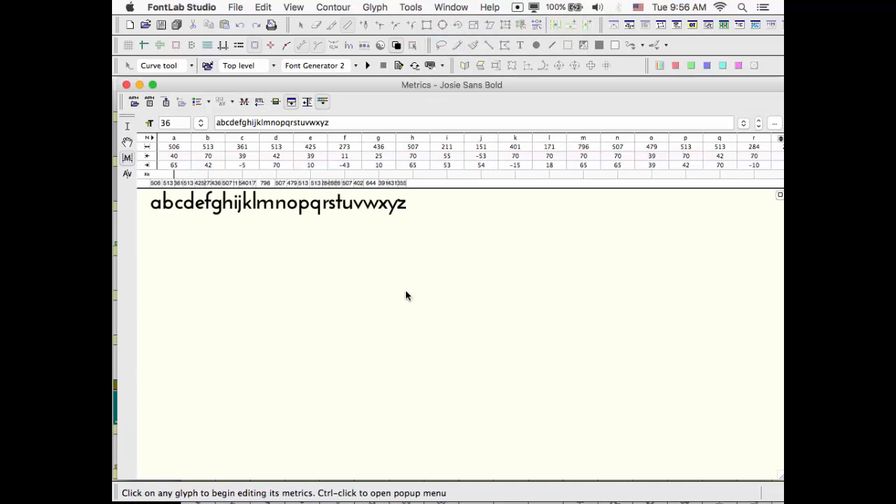
click(359, 205)
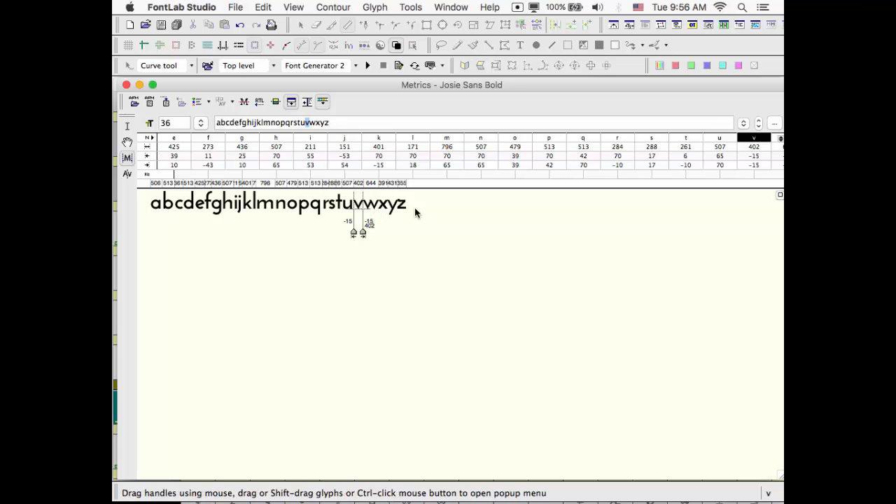
click(228, 217)
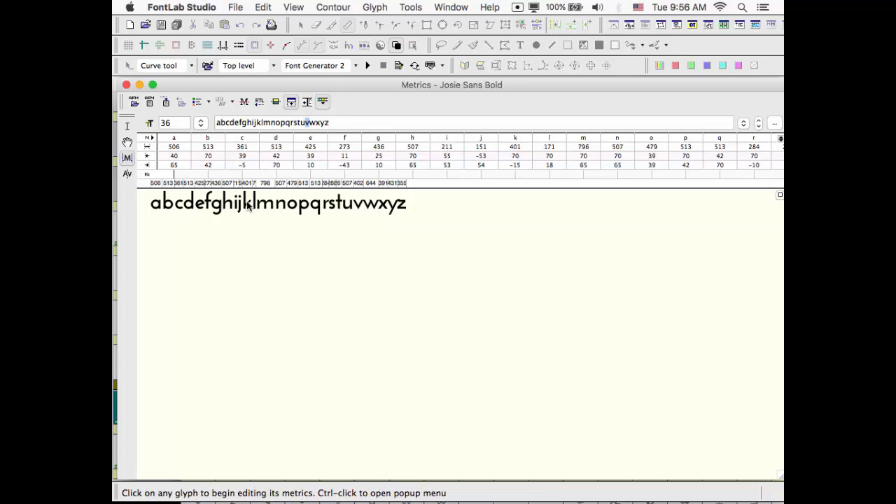
click(126, 84)
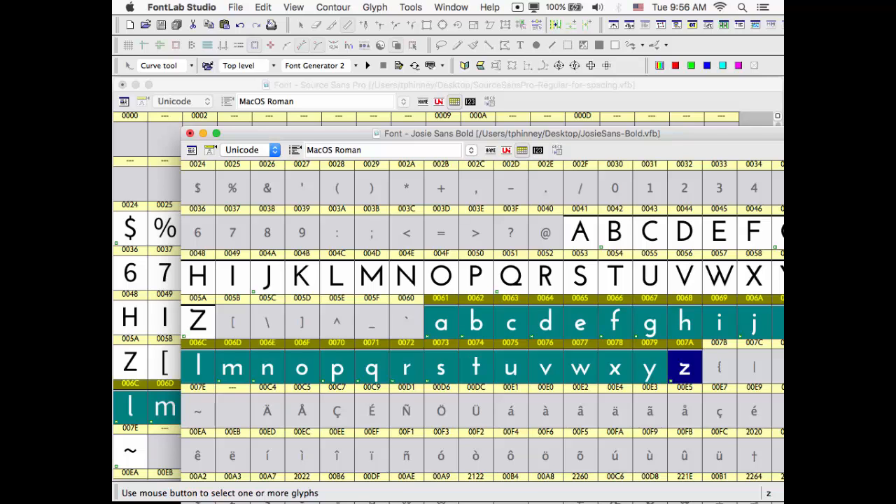
Bring the Source Sans Pro font window to the front and copy its lowercase o glyph
click(172, 187)
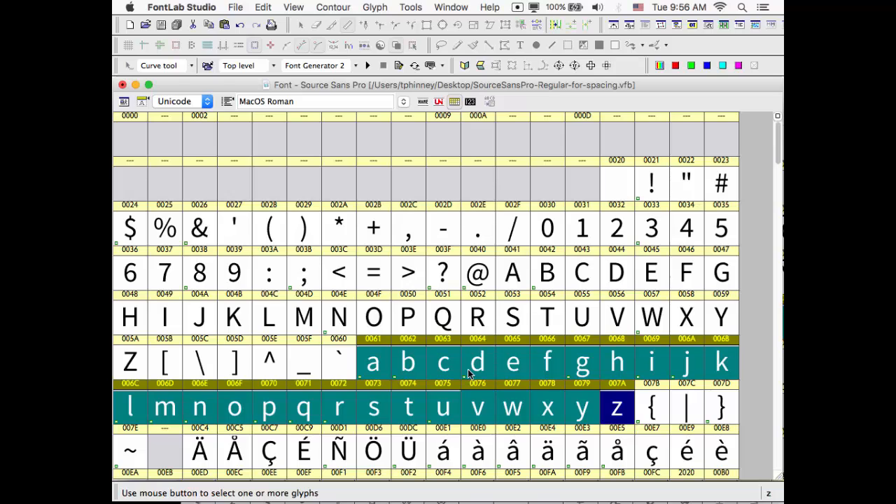
click(520, 381)
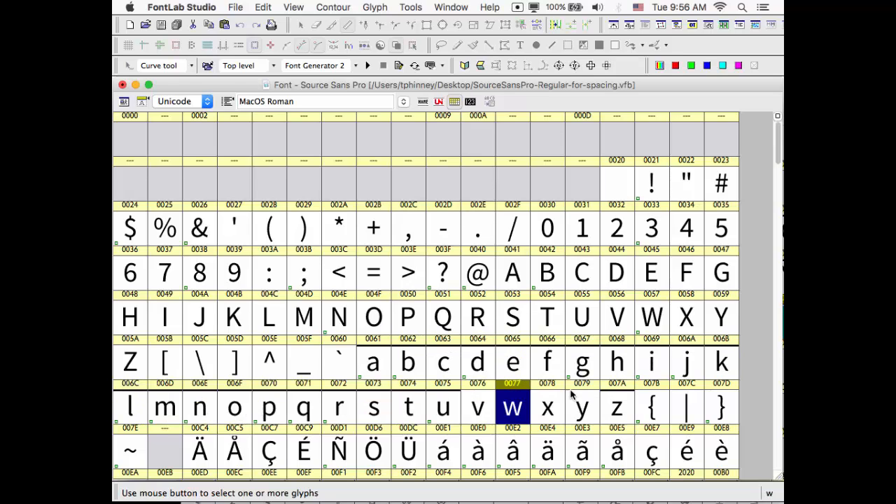
click(238, 413)
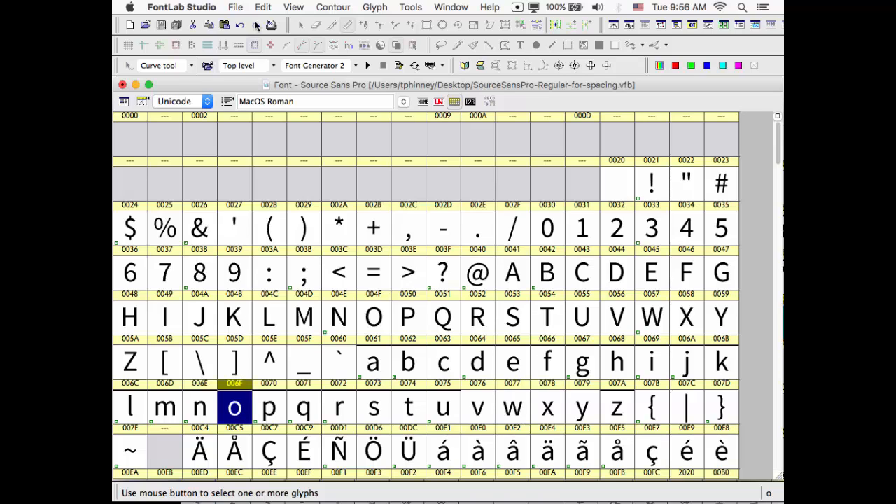
click(263, 9)
click(274, 68)
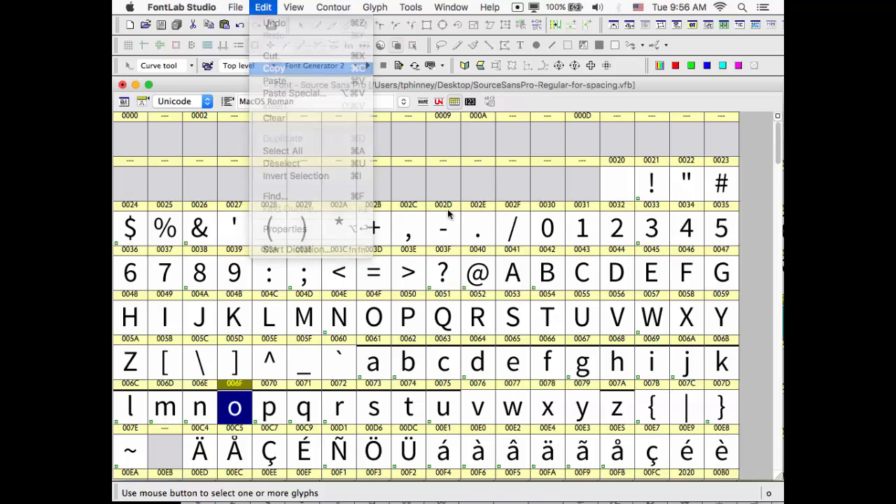
Try to paste only the left and right sidebearings of o onto the lowercase b and p, accepting removal of the OpenType tables
click(432, 399)
click(411, 368)
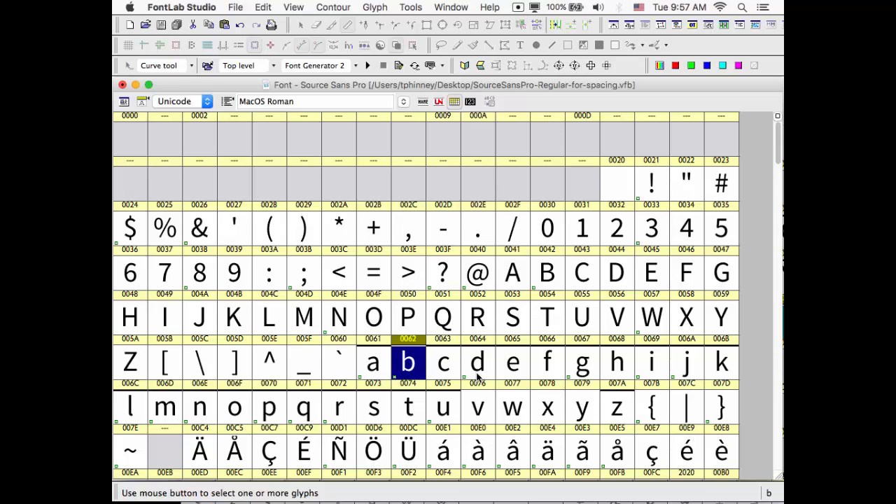
click(270, 413)
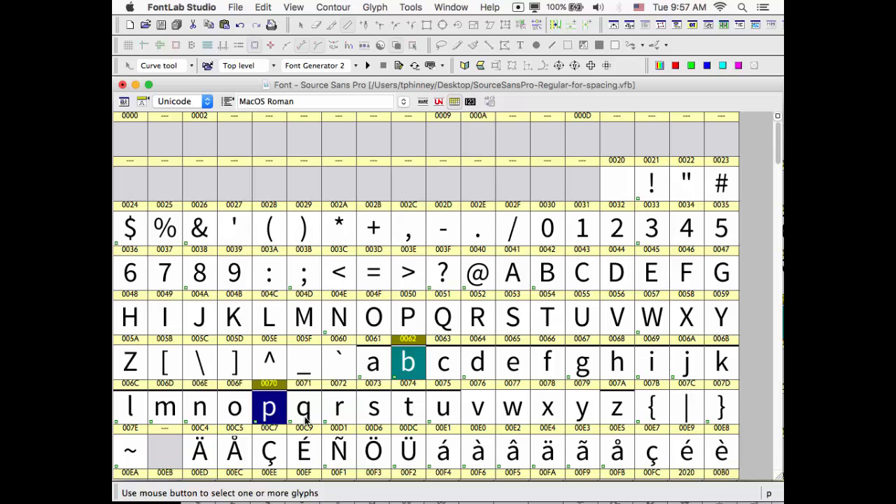
click(264, 7)
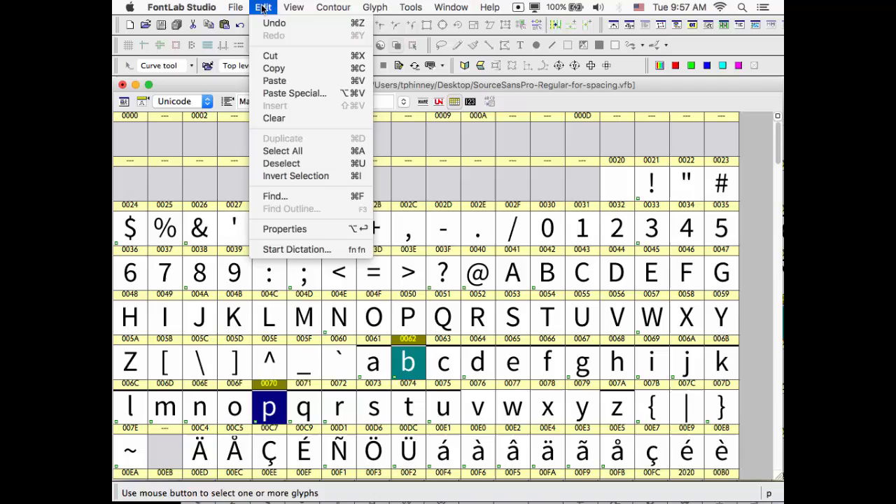
click(300, 91)
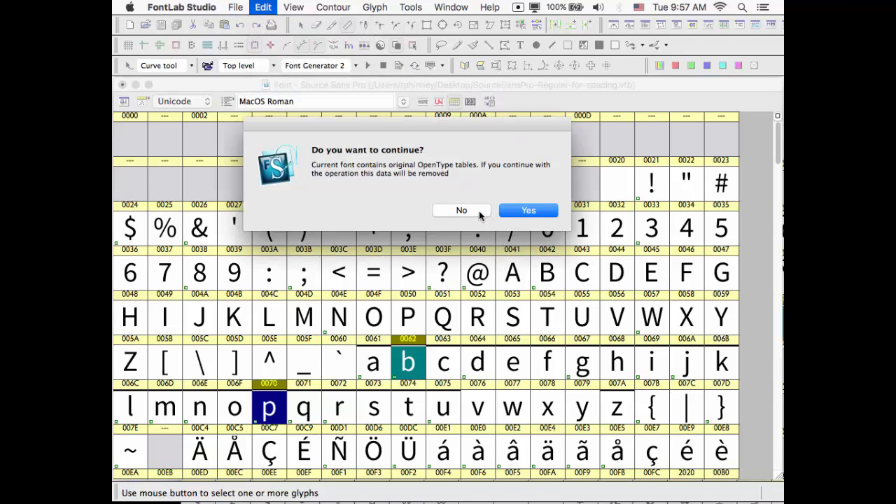
click(523, 208)
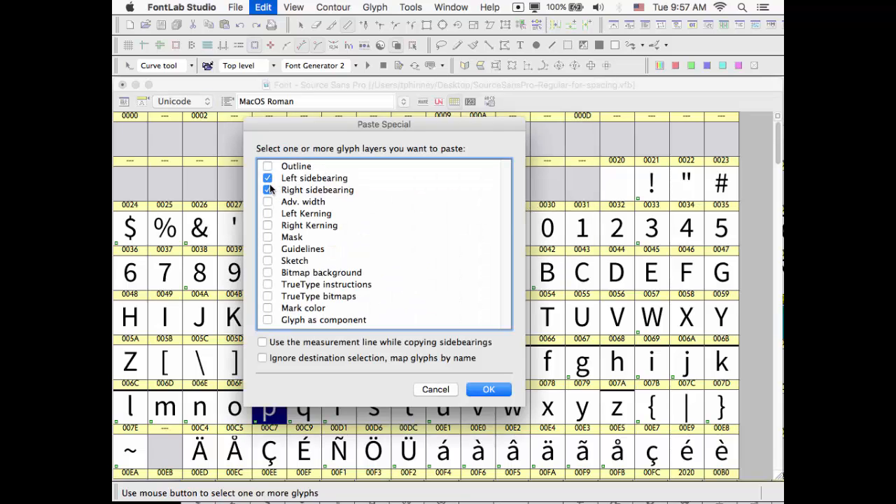
click(497, 392)
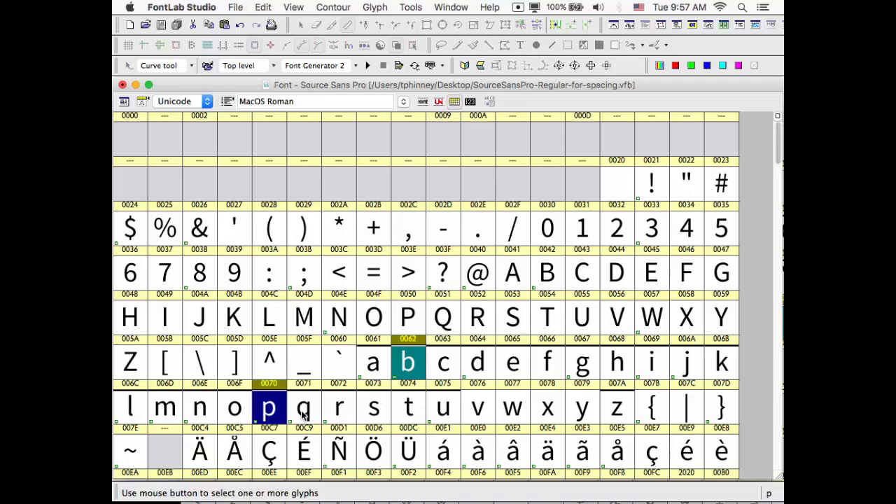
Examine the sidebearings of Source Sans Pro's lowercase a to y in a new metrics window, and close that window
click(378, 408)
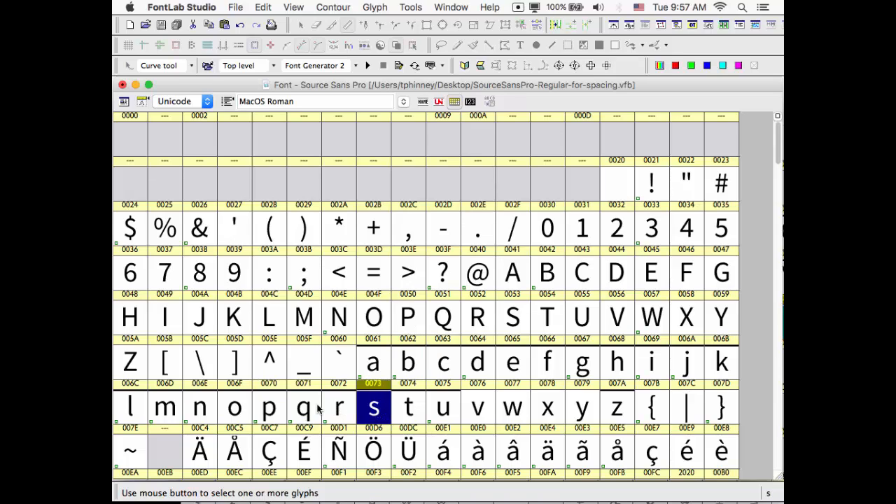
click(228, 413)
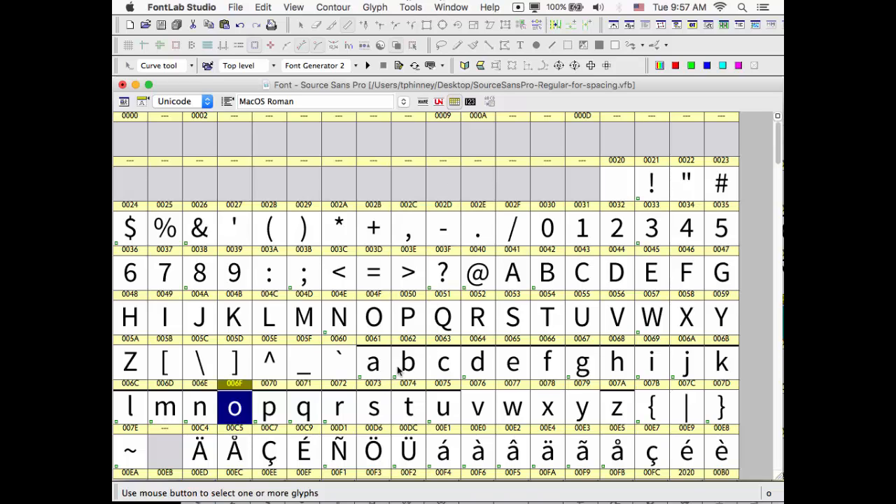
click(375, 365)
shift+click(571, 413)
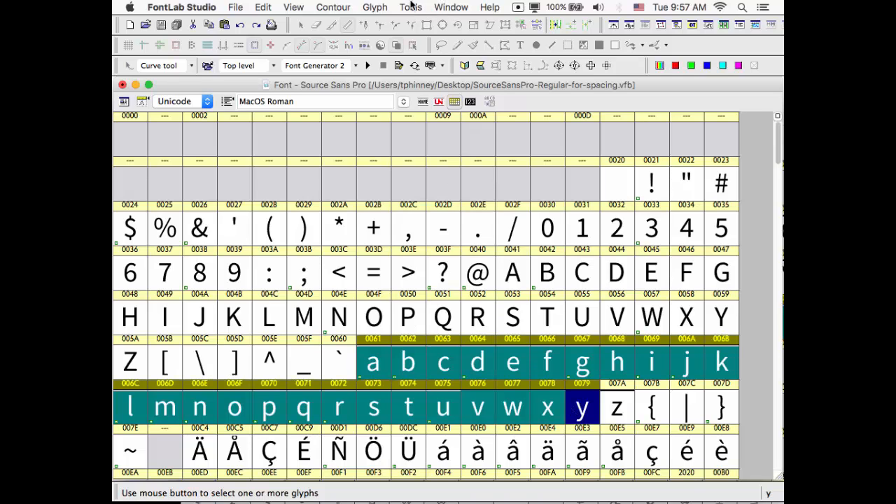
click(451, 7)
click(466, 37)
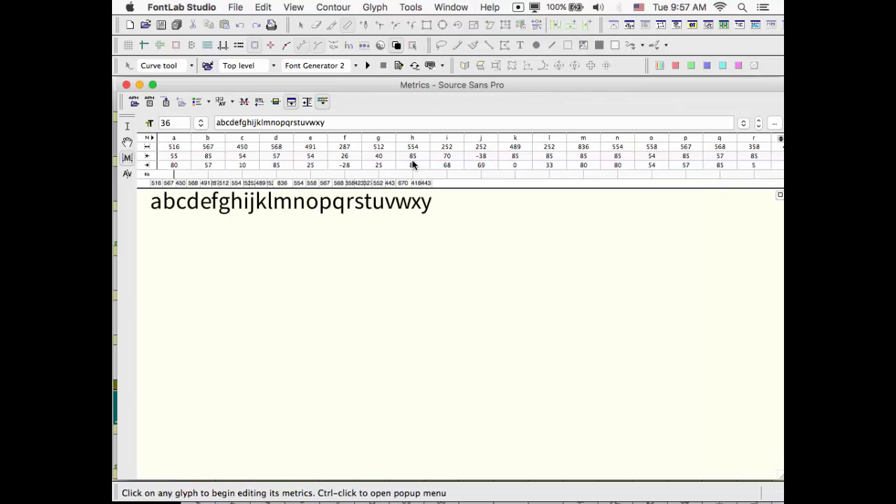
double_click(267, 124)
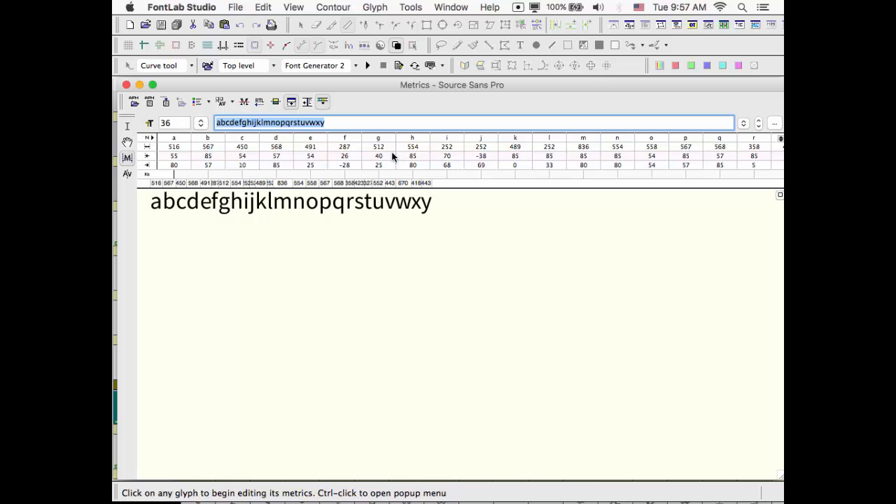
click(126, 85)
Select an empty cell in the Source Sans Pro font window in place of the lowercase glyphs, and switch away from FontLab Studio
click(509, 193)
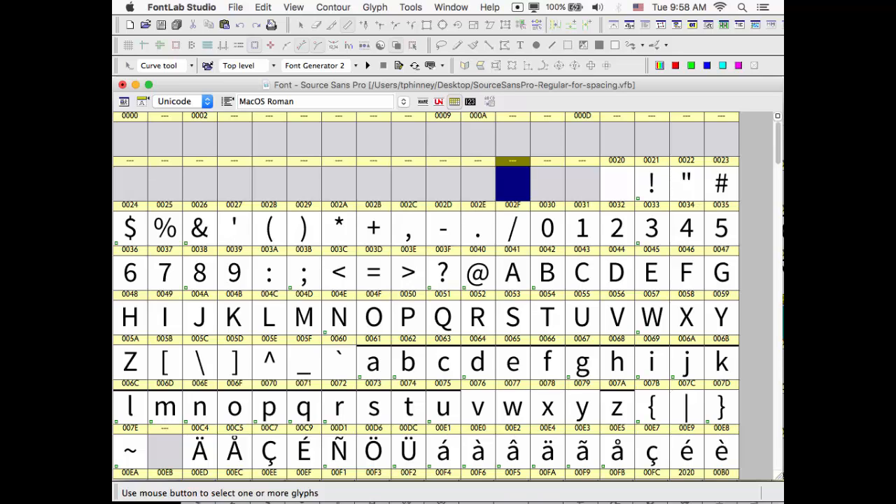
key(super+Tab)
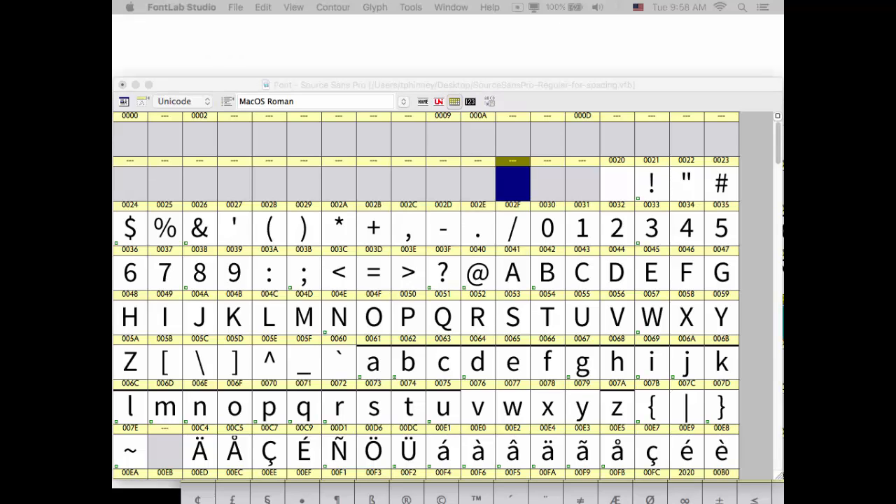